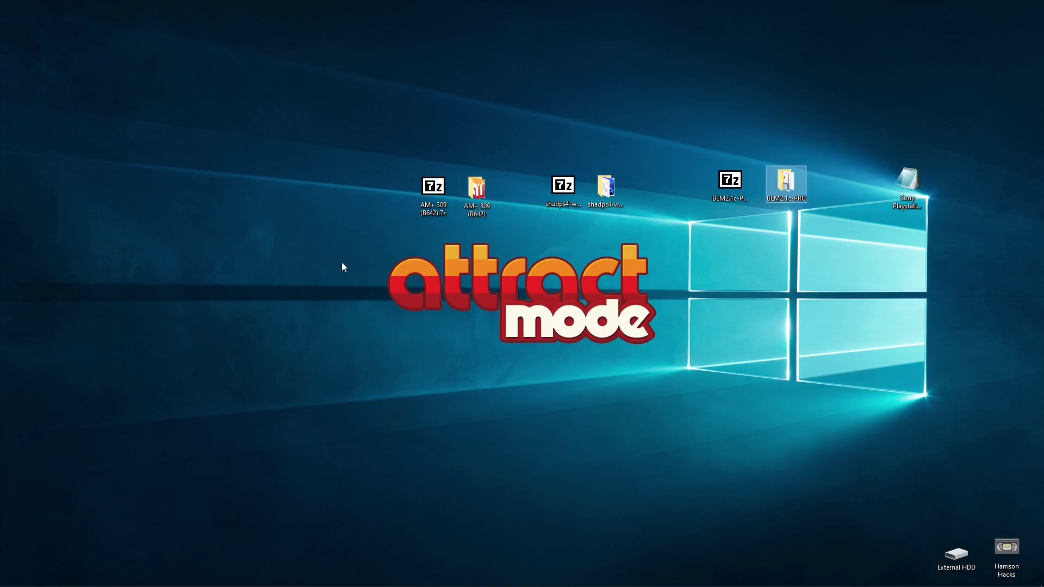
Step: Bring Chrome back to the PRU retro gaming site and scroll down the page
mouse_move(125, 581)
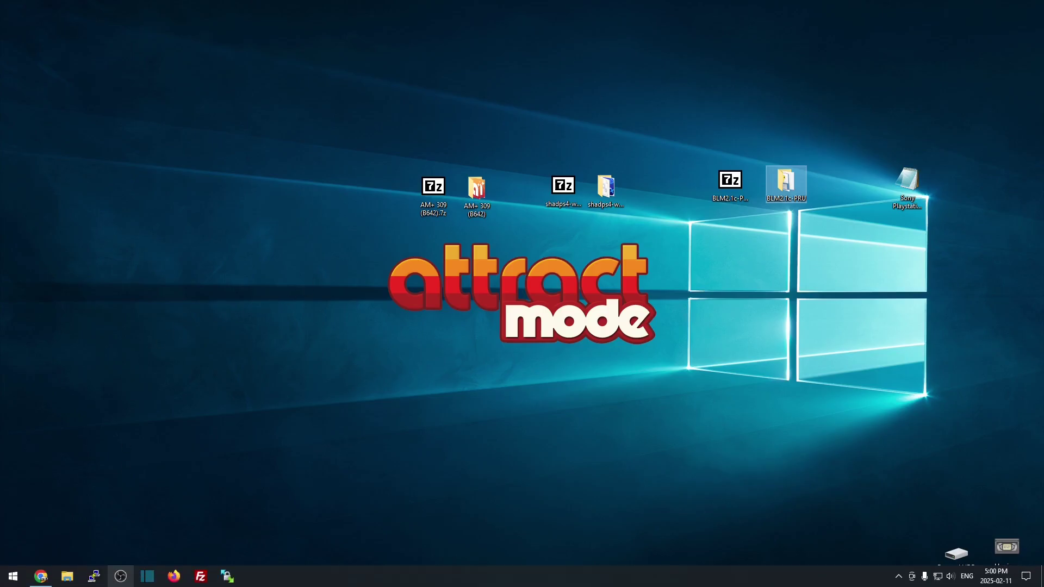
left_click(35, 576)
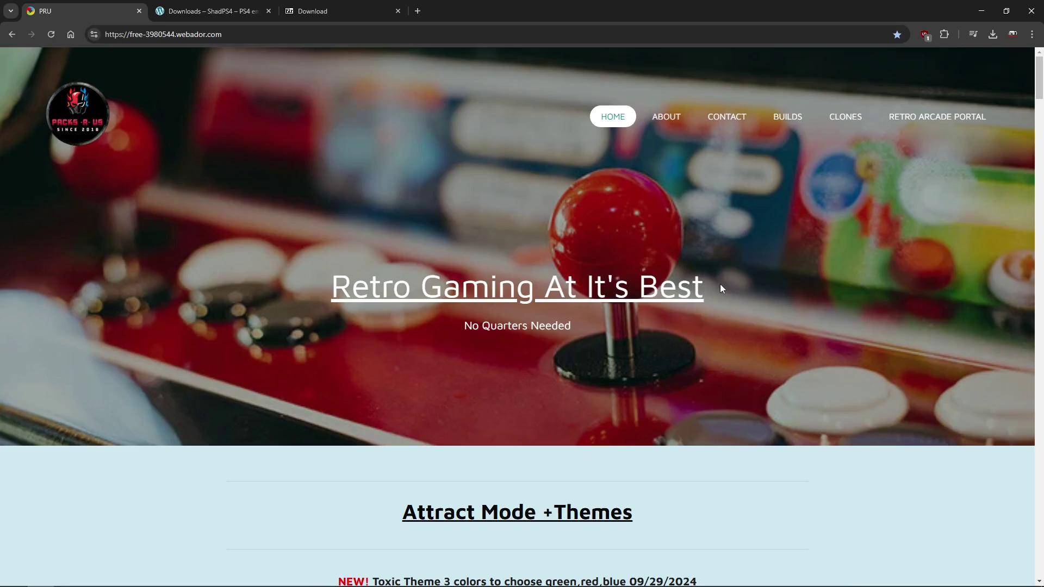
scroll(721, 285, "down", 5)
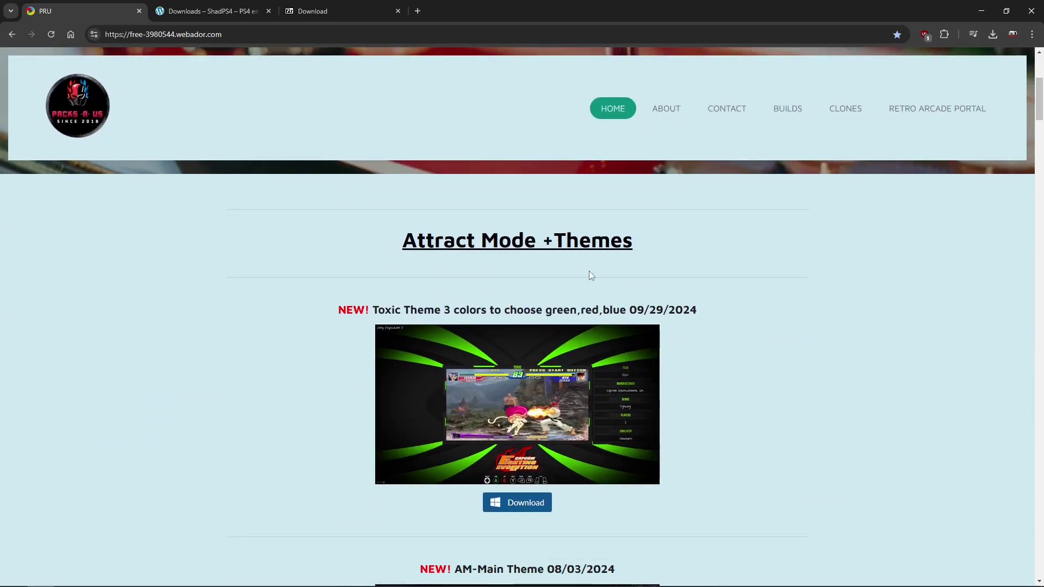
scroll(681, 331, "down", 14)
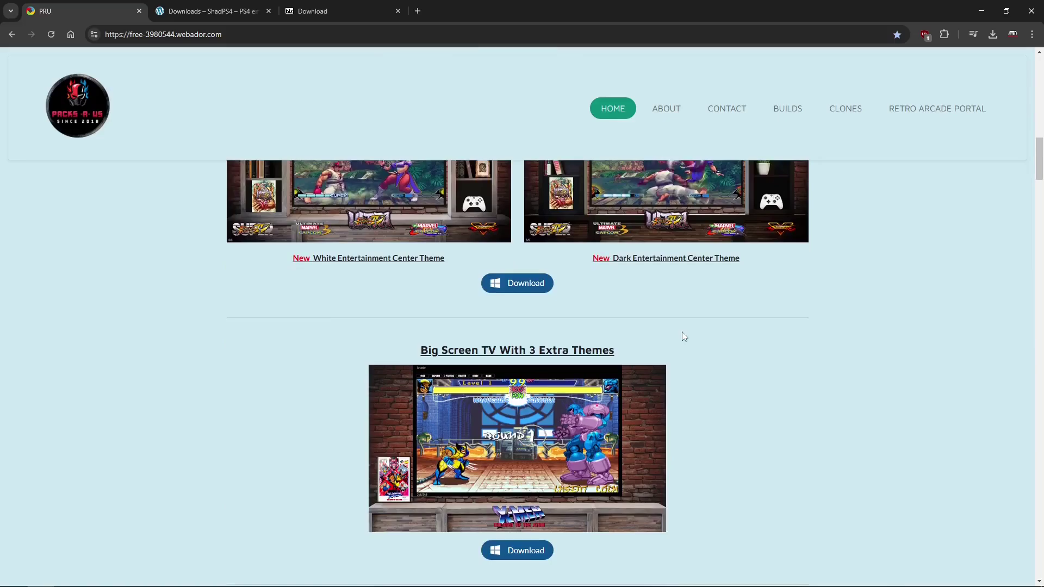
scroll(683, 337, "down", 18)
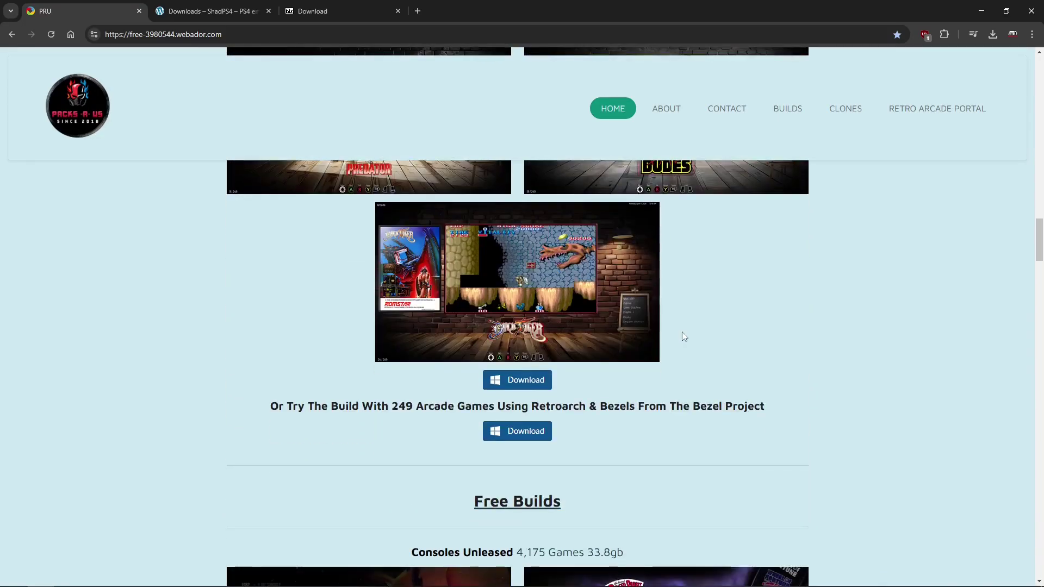
scroll(682, 333, "down", 10)
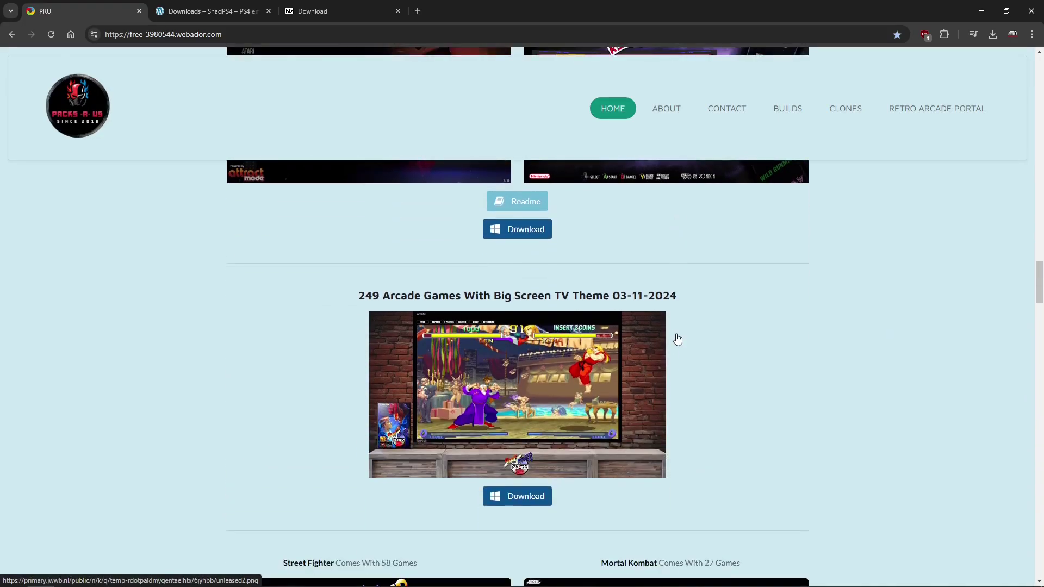
scroll(676, 339, "down", 12)
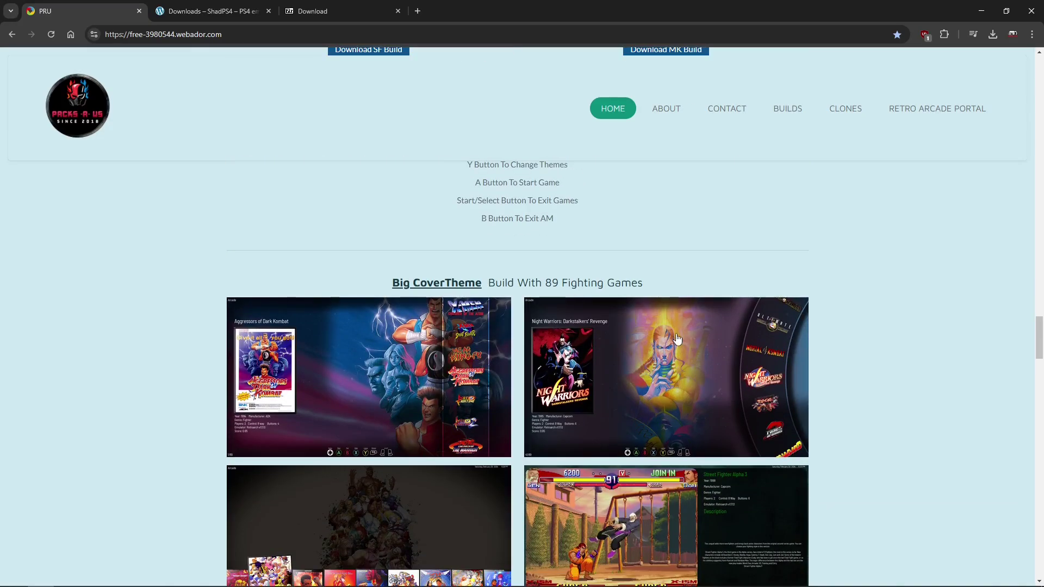
scroll(677, 339, "down", 11)
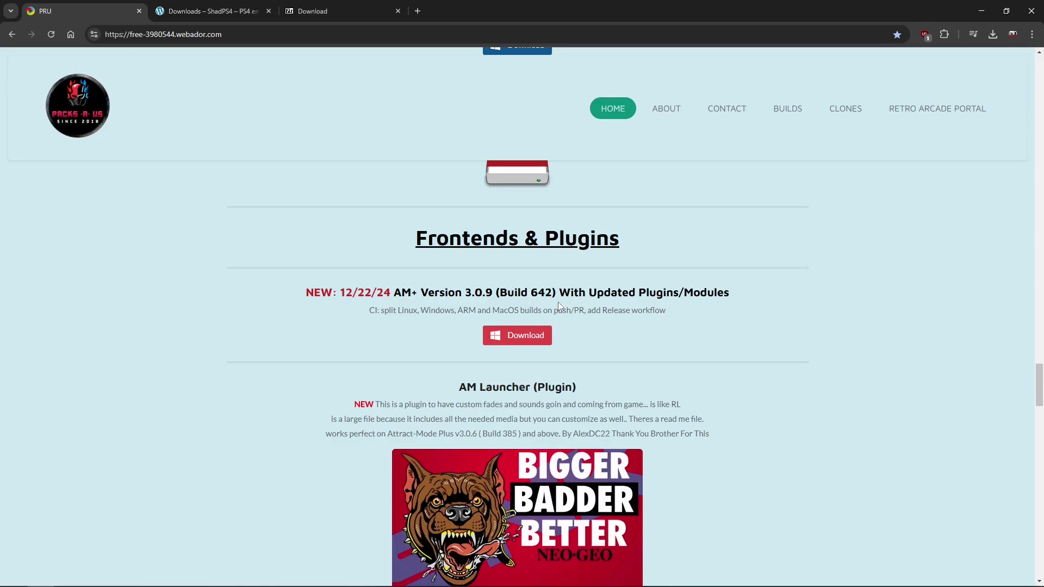
Step: Open the AM+ 3.0.9 download page, close it, and scroll further down the PRU page
left_click(533, 337)
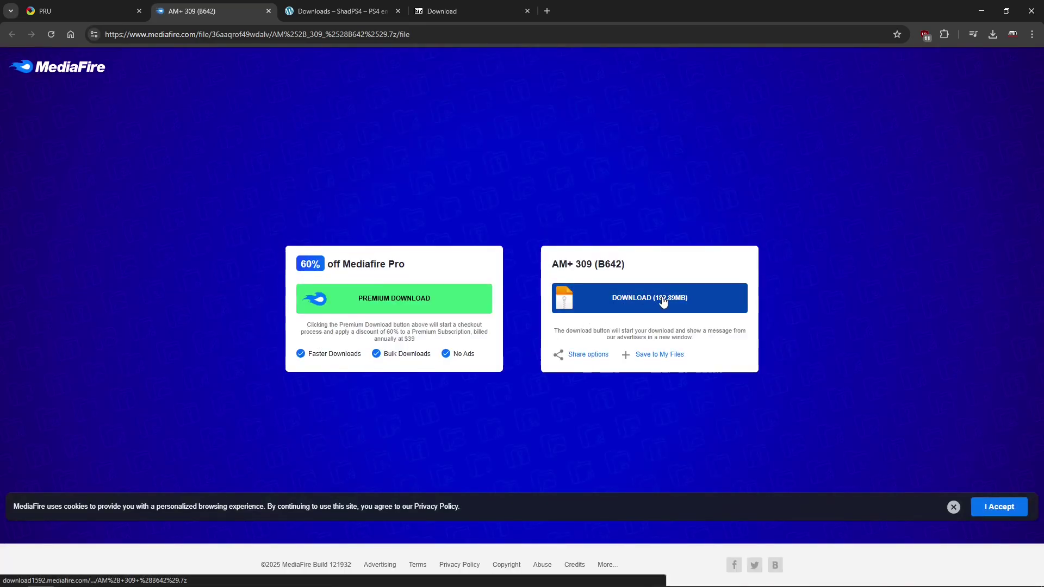
left_click(269, 11)
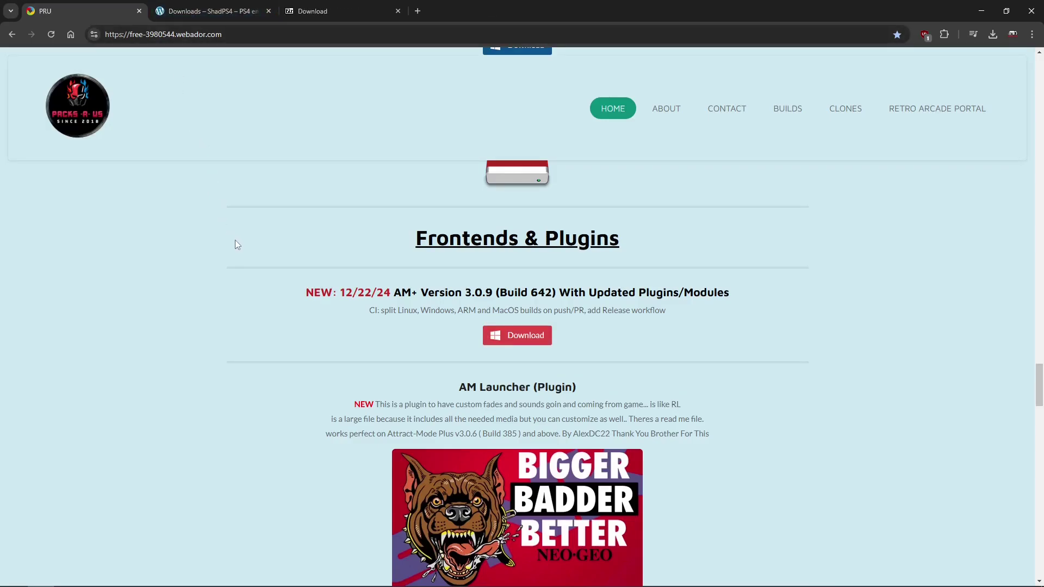
scroll(235, 240, "down", 10)
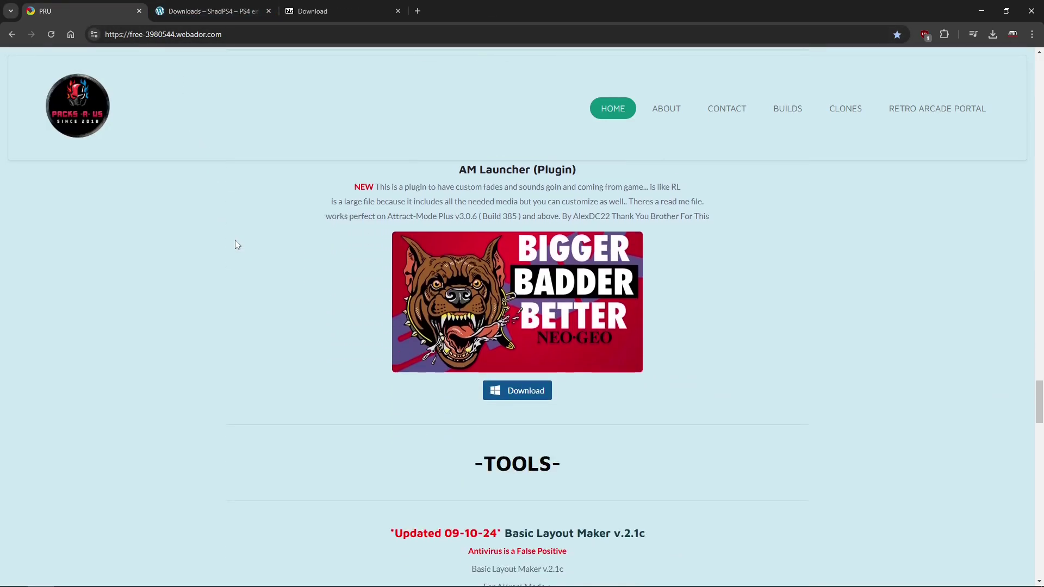
scroll(236, 241, "down", 1)
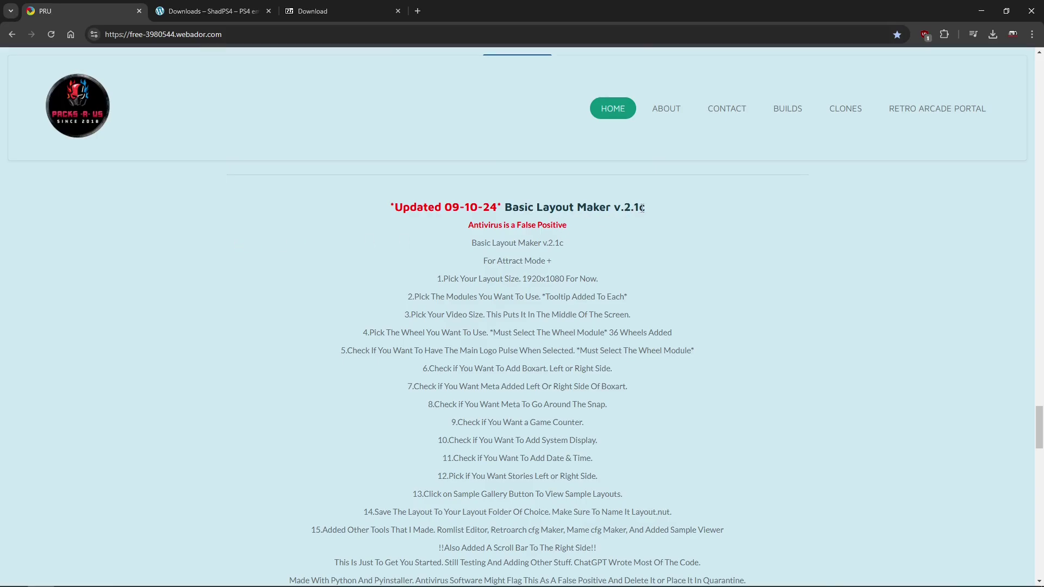
scroll(451, 314, "down", 2)
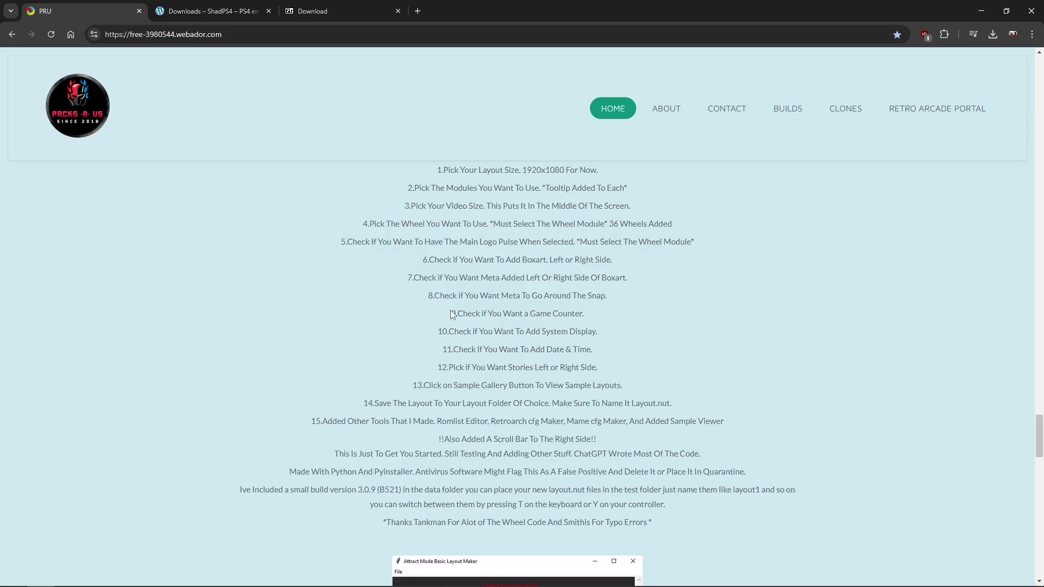
scroll(451, 314, "down", 11)
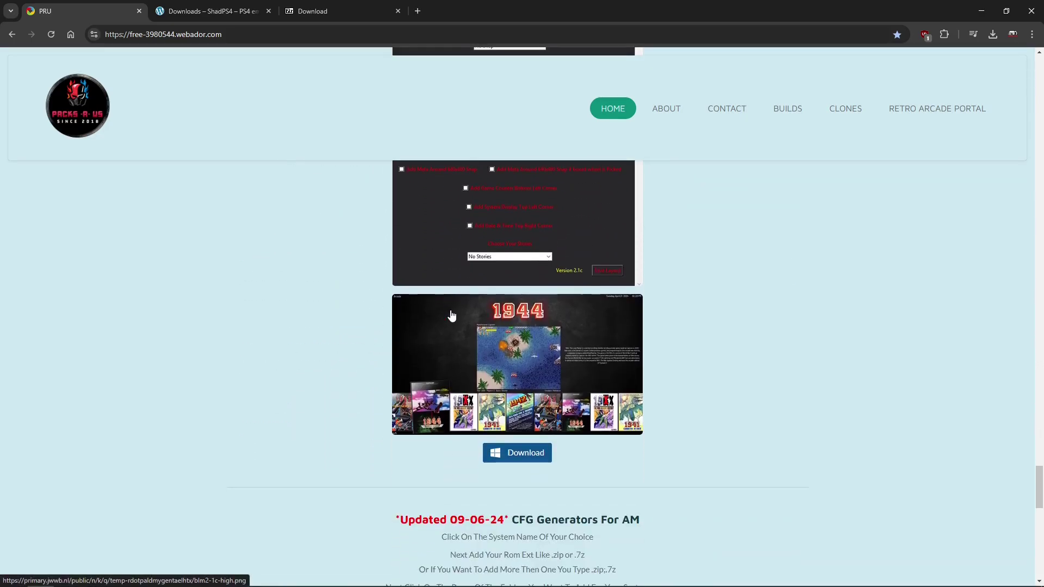
scroll(451, 314, "down", 2)
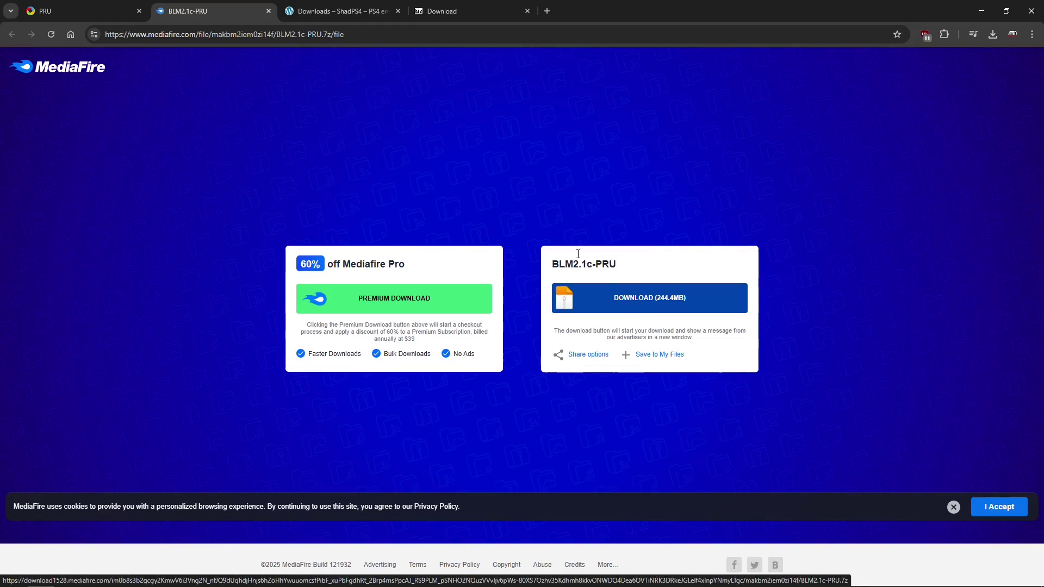
Step: Close the BLM2.1c-PRU download tab and scroll through the PRU page
left_click(268, 12)
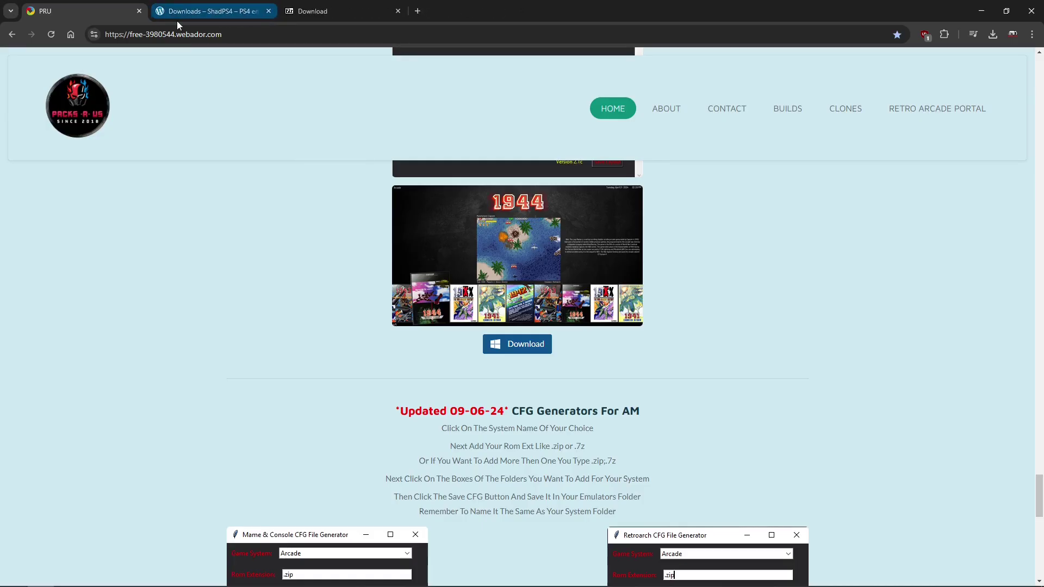
scroll(375, 319, "down", 4)
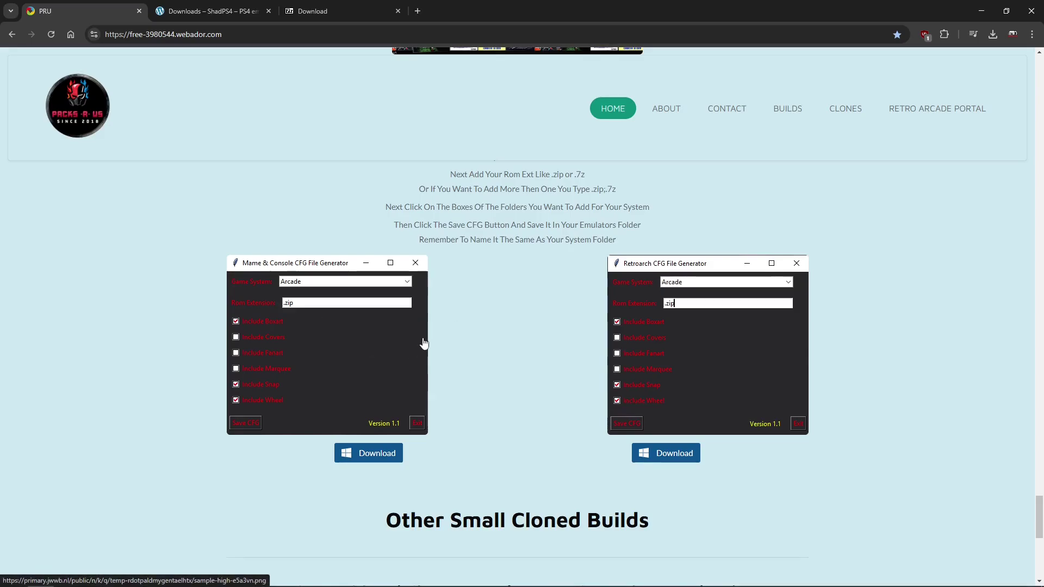
scroll(423, 344, "up", 2)
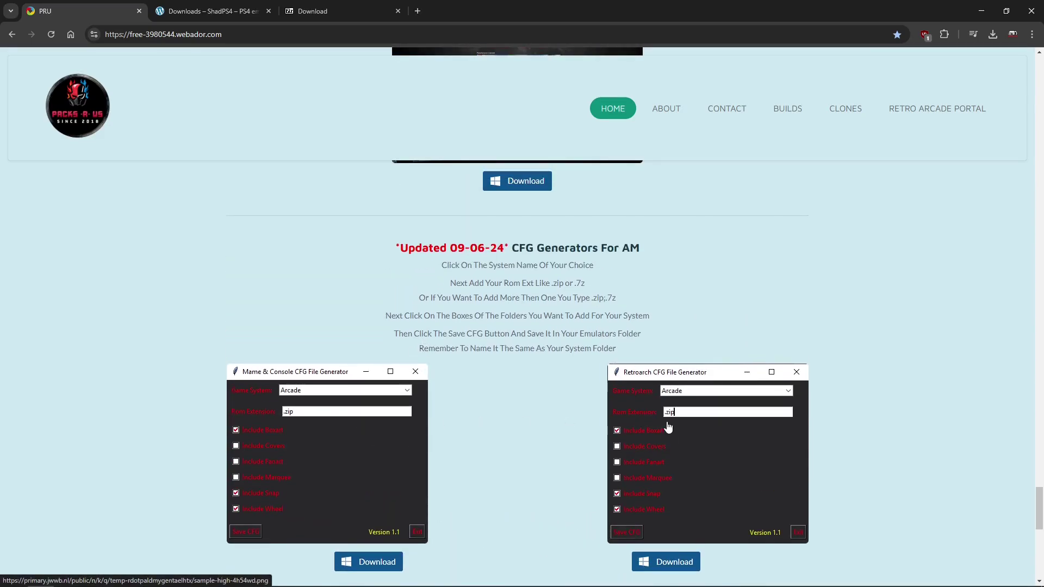
scroll(603, 403, "down", 7)
scroll(603, 402, "down", 4)
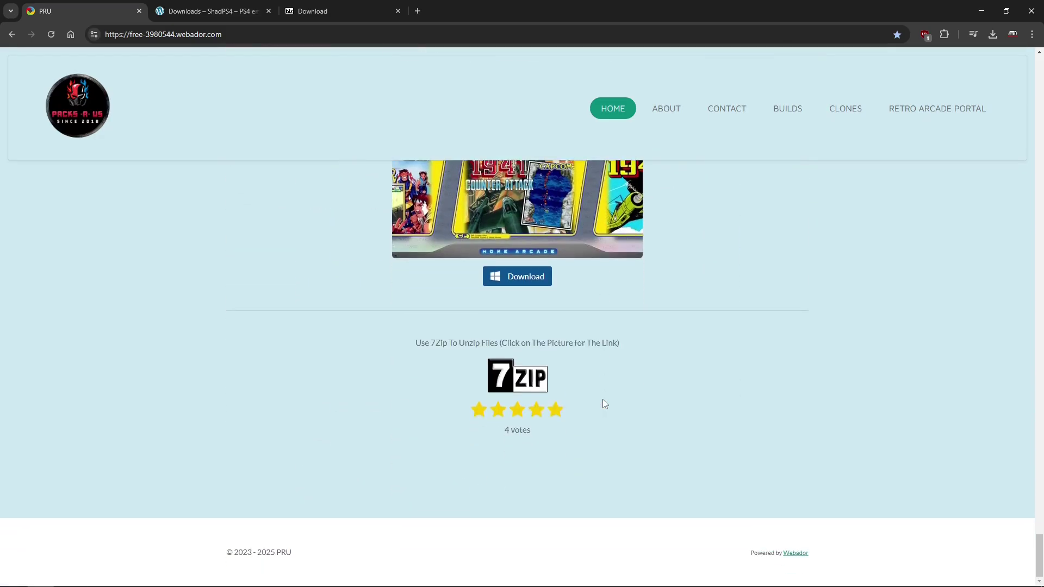
Step: Browse the site's Builds, CoinOPS Clones and Retro Arcade Portal pages
left_click(786, 109)
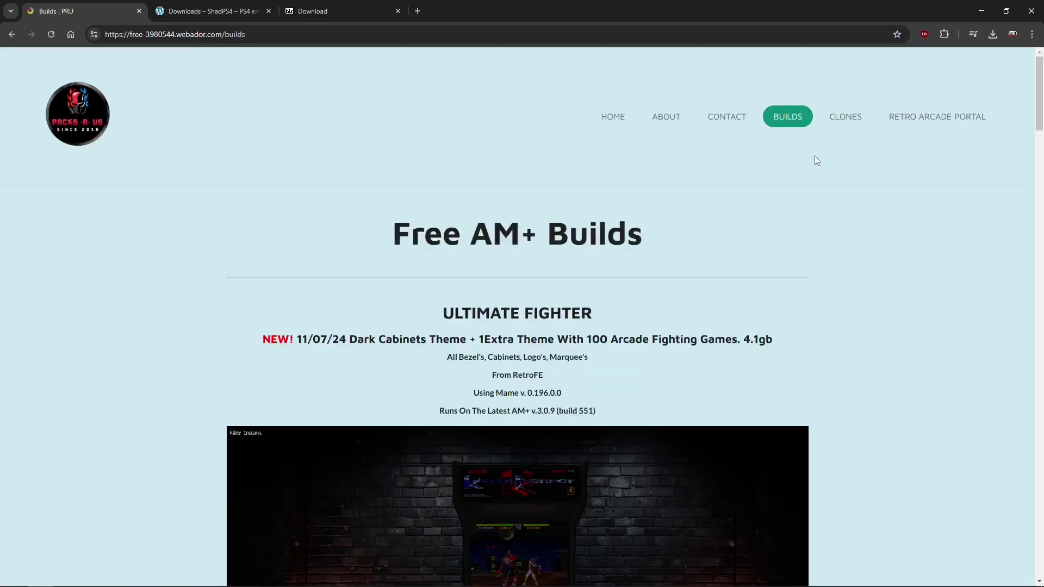
scroll(849, 174, "down", 5)
scroll(850, 194, "up", 5)
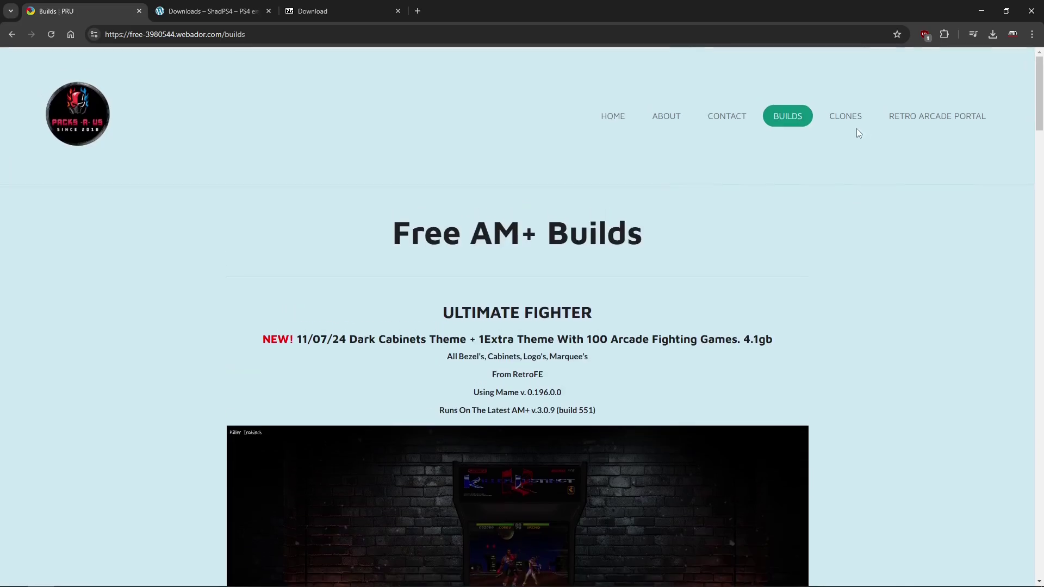
left_click(851, 123)
left_click(929, 117)
scroll(905, 193, "down", 5)
scroll(905, 190, "down", 7)
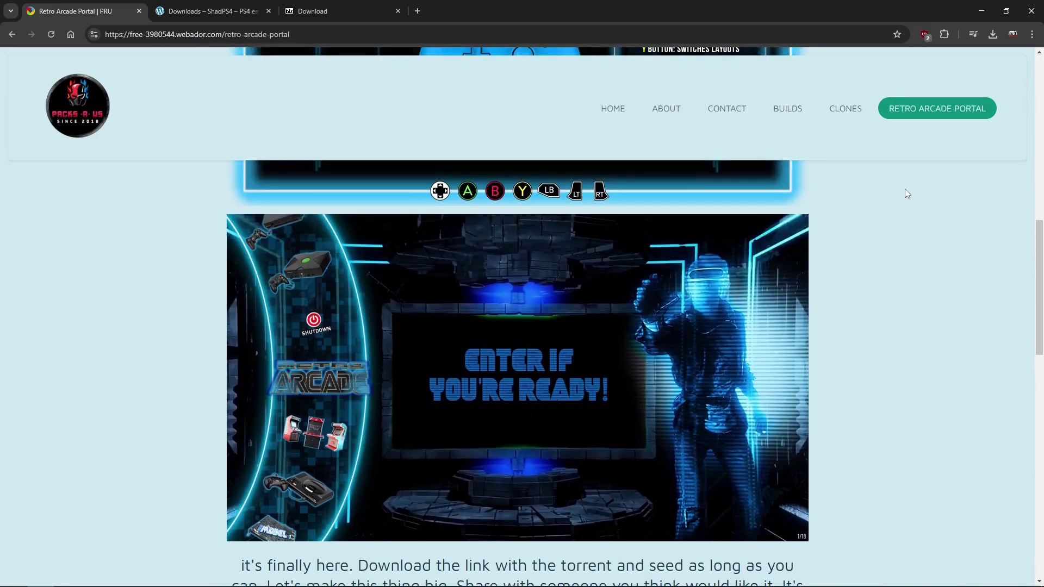
scroll(906, 193, "down", 4)
scroll(905, 191, "down", 12)
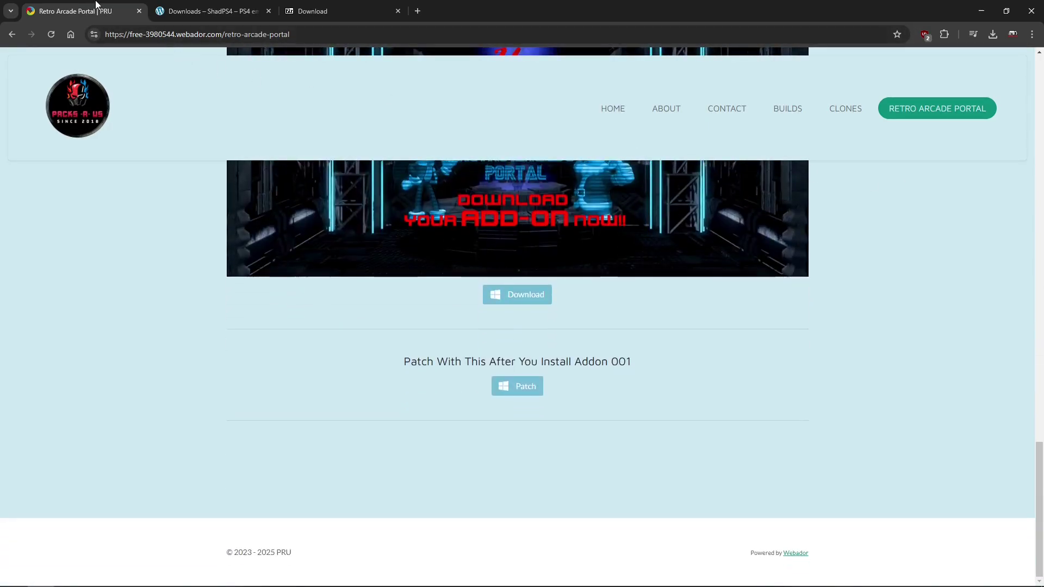
Step: Download the Windows Qt 0.6.0 (x64) build from the shadPS4 downloads page
left_click(181, 15)
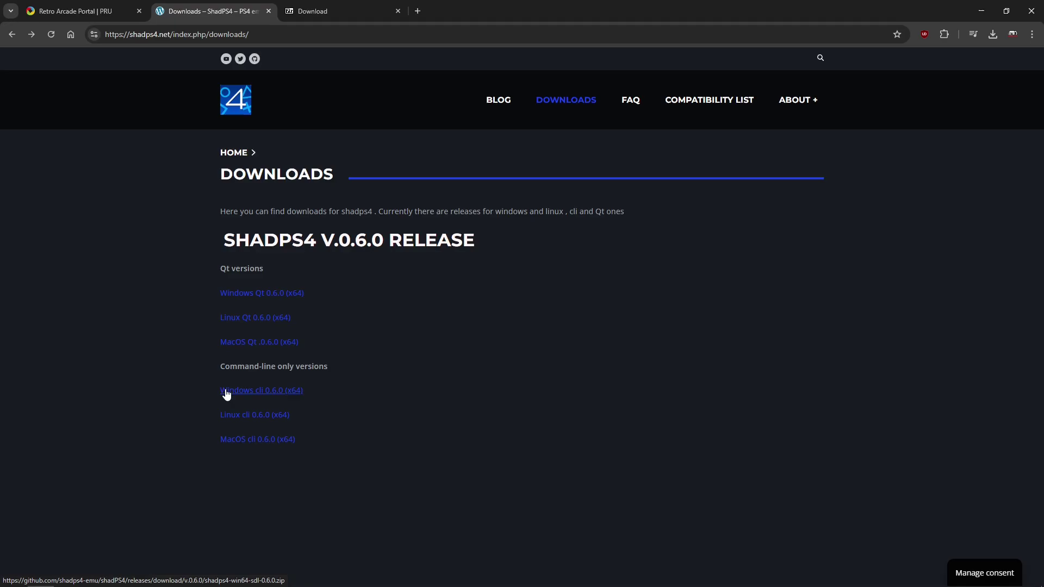
left_click(259, 294)
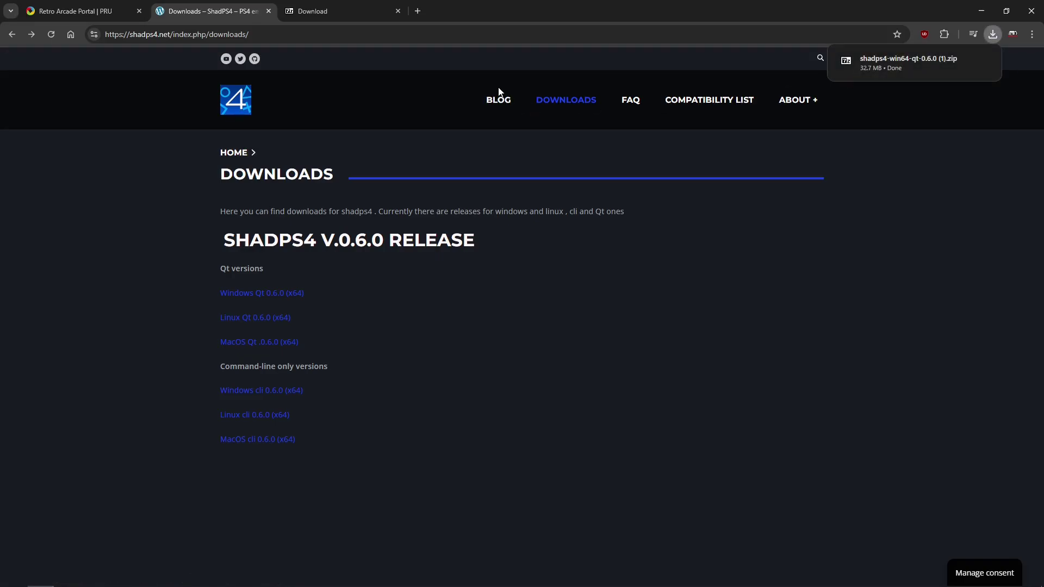
Step: Follow the shadPS4 FAQ crash answer to download Visual C++ Runtimes All-in-One from TechPowerUp US-4
left_click(629, 109)
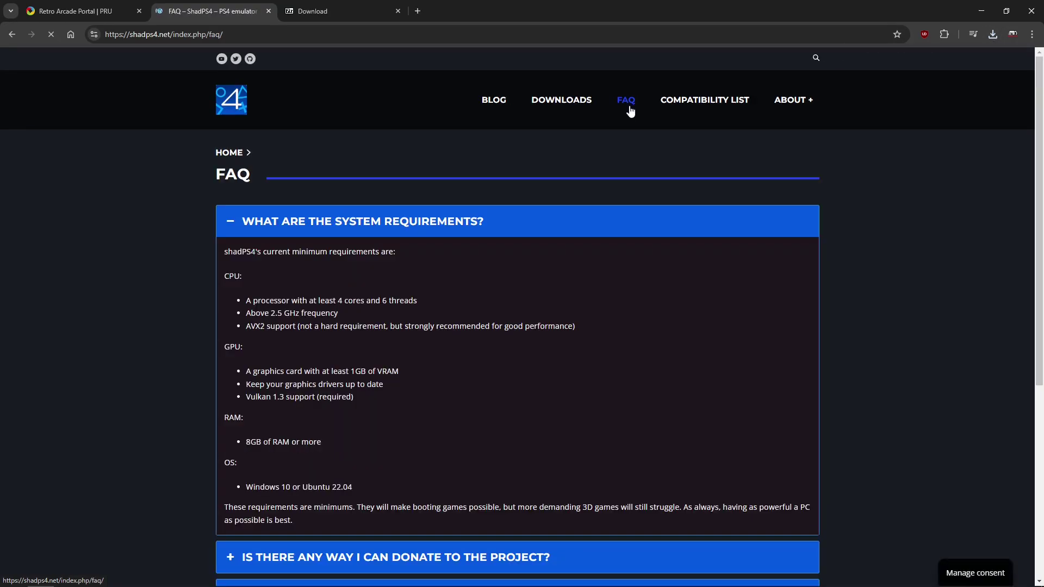
scroll(99, 238, "down", 5)
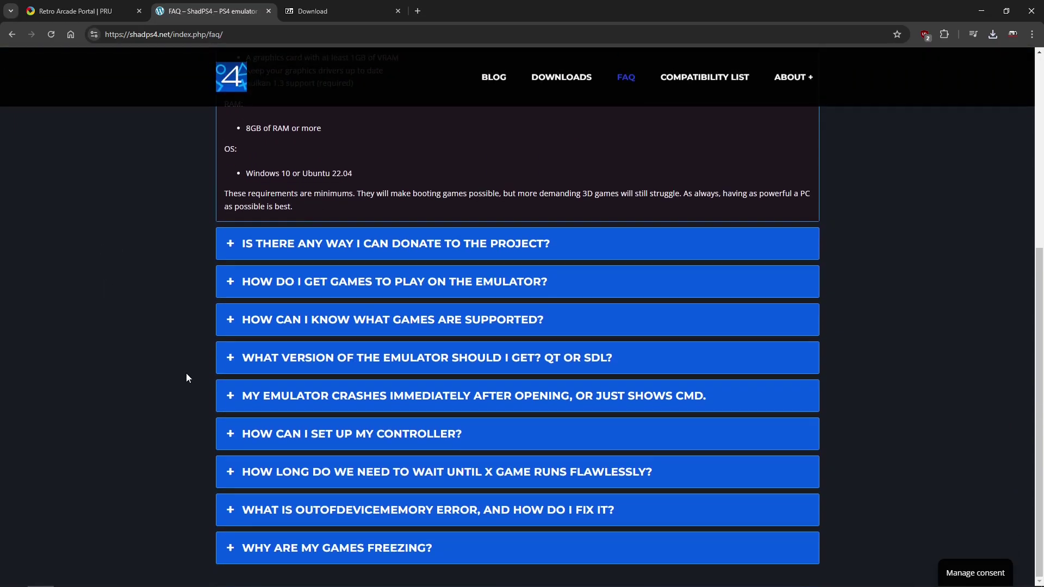
left_click(288, 398)
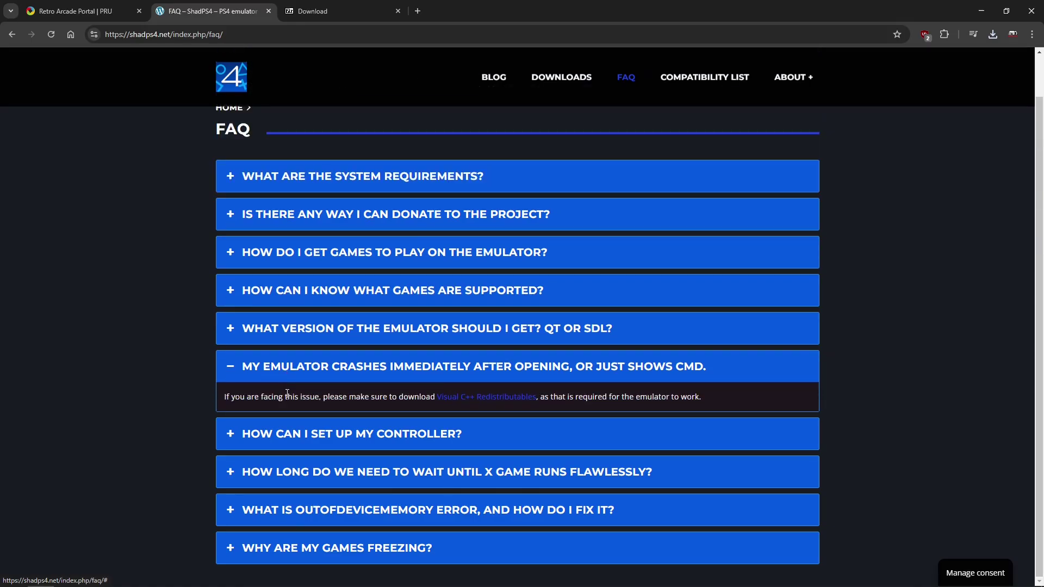
left_click(499, 398)
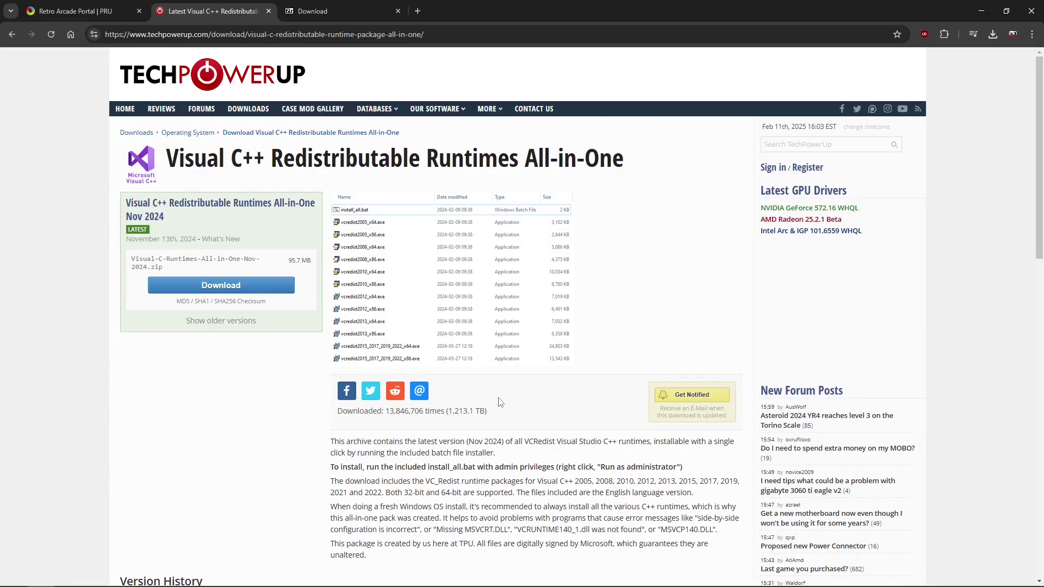
left_click(228, 291)
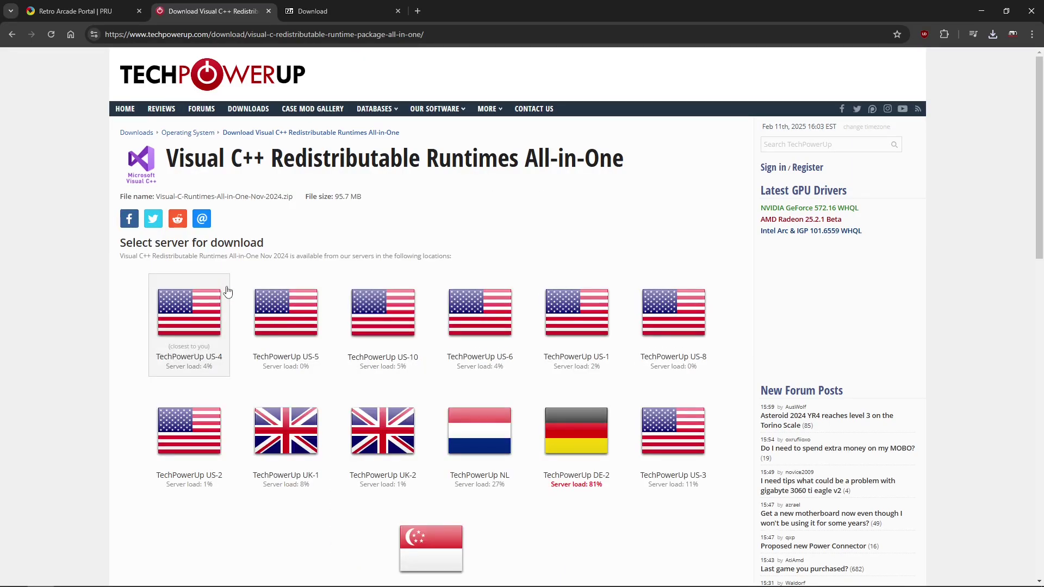
left_click(187, 325)
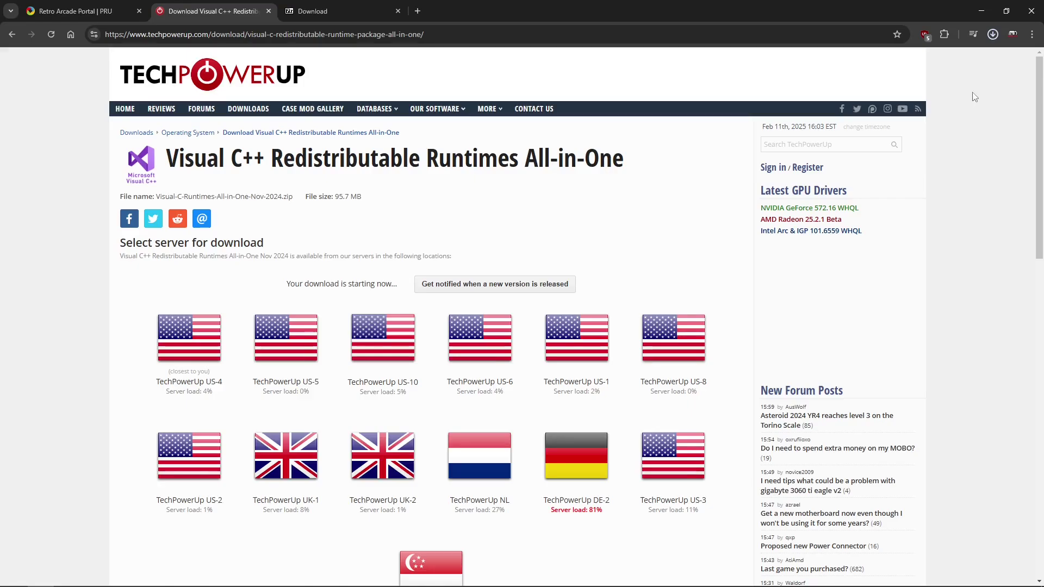
Step: Locate the downloaded Visual-C-Runtimes-All-in-One-Nov-2024.zip in its folder and copy it
left_click(995, 36)
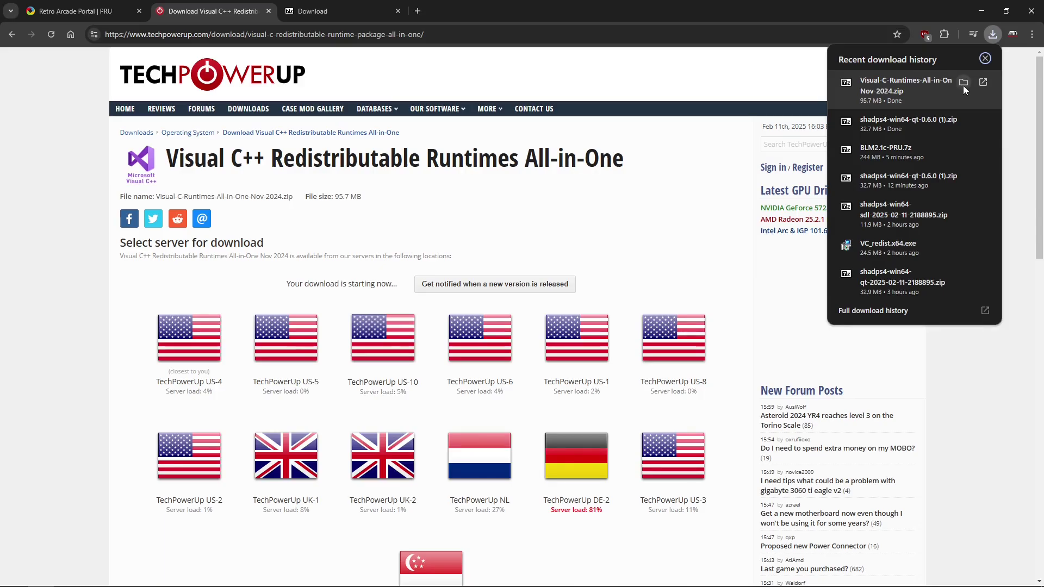
left_click(963, 84)
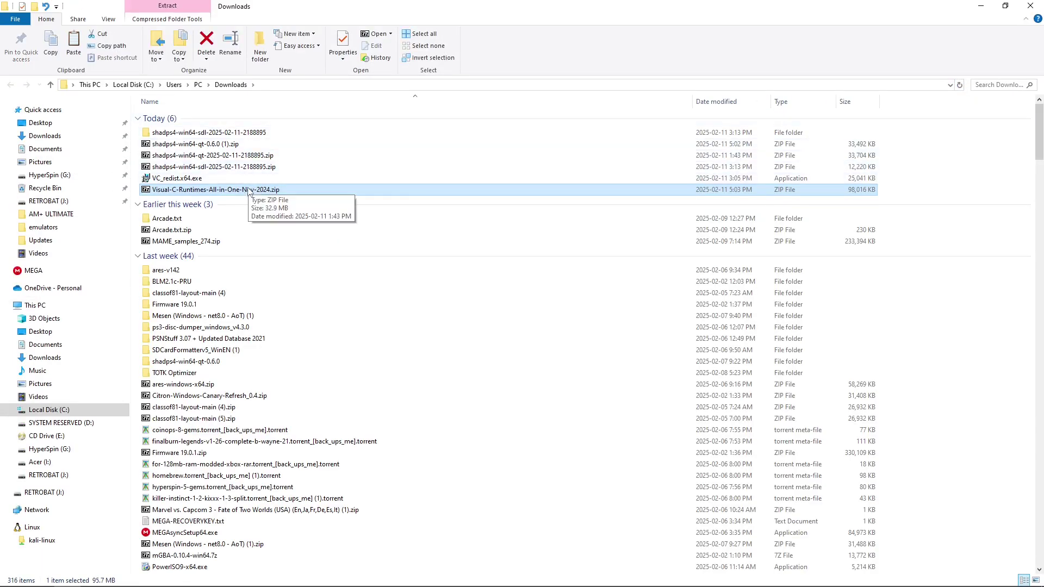
right_click(239, 191)
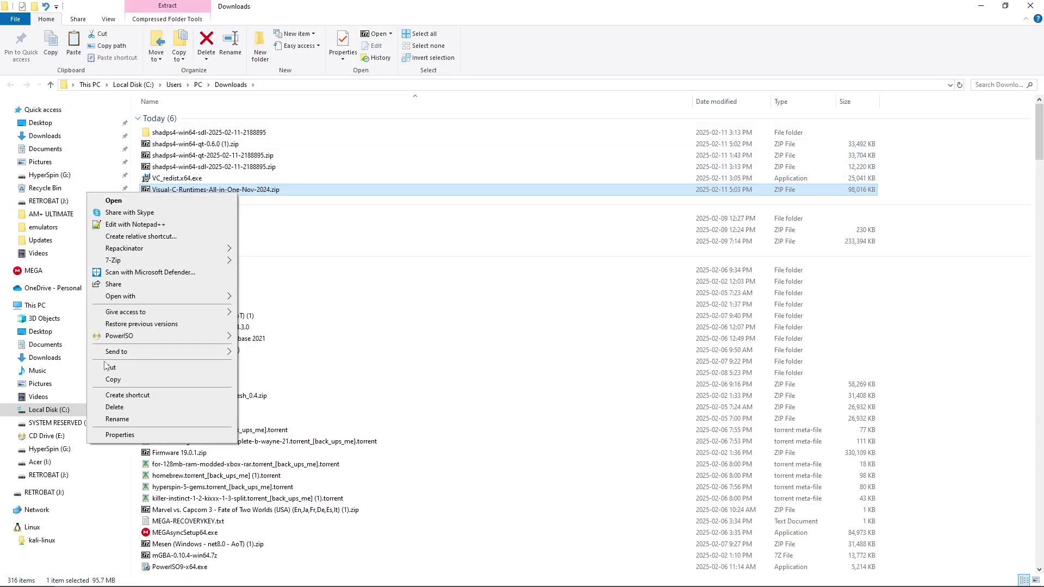
left_click(114, 378)
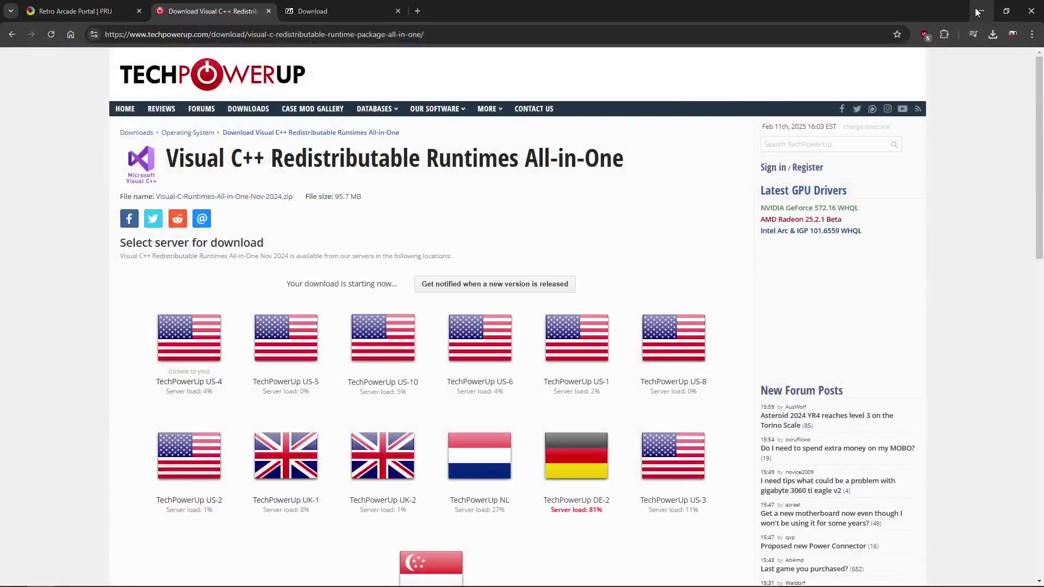
Step: Minimize Chrome and paste the runtimes zip onto the desktop
left_click(978, 11)
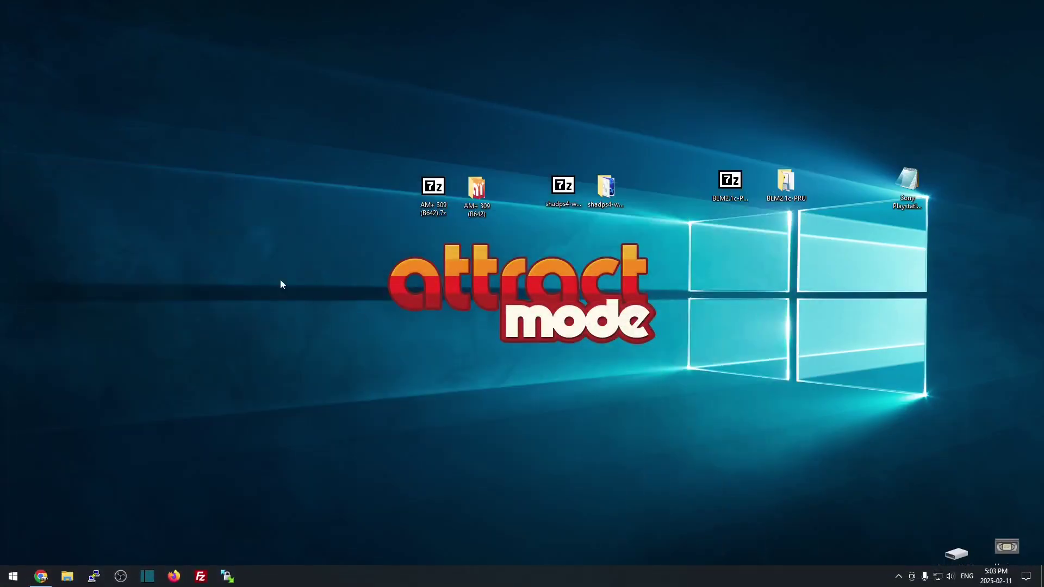
right_click(218, 212)
left_click(199, 263)
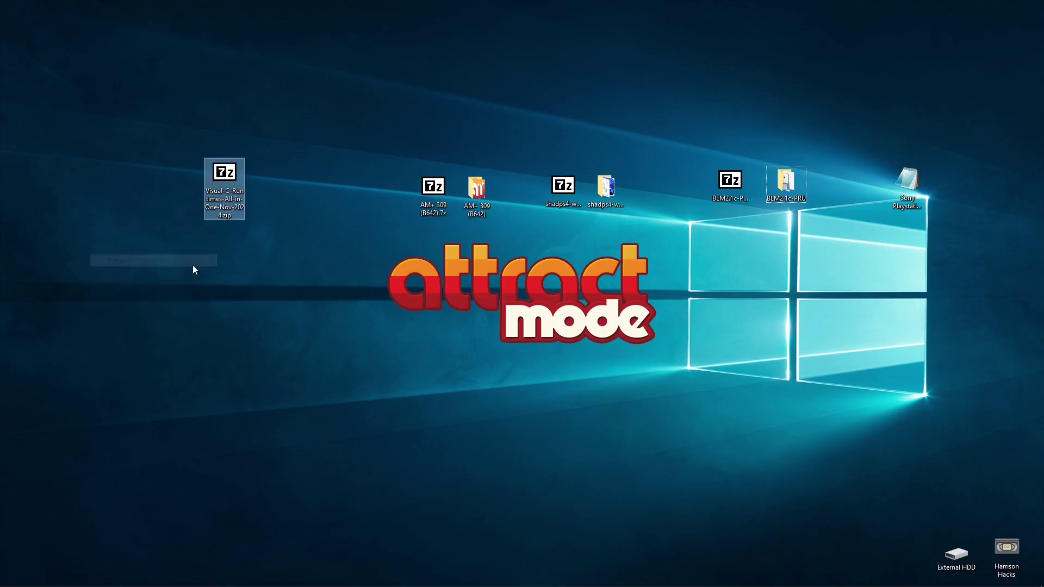
Step: Check the 7-Zip download page in Chrome, then minimize the browser again
mouse_move(77, 577)
left_click(41, 576)
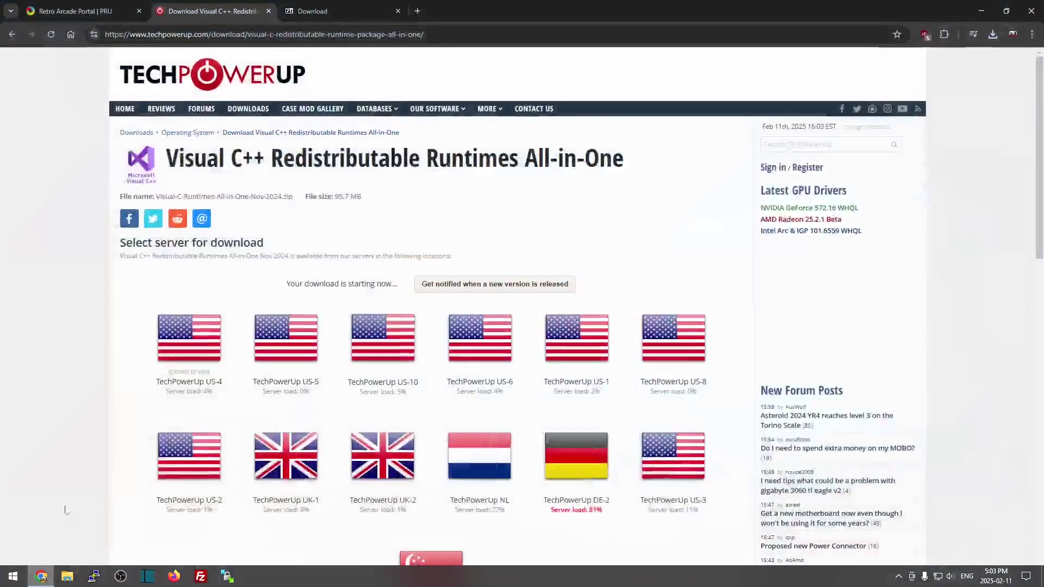
left_click(308, 6)
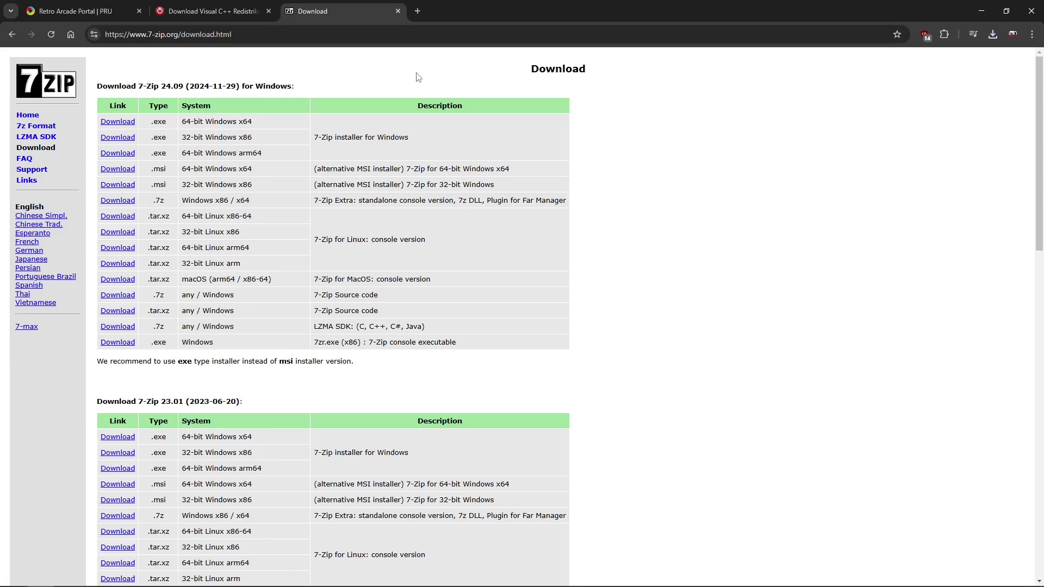
left_click(985, 10)
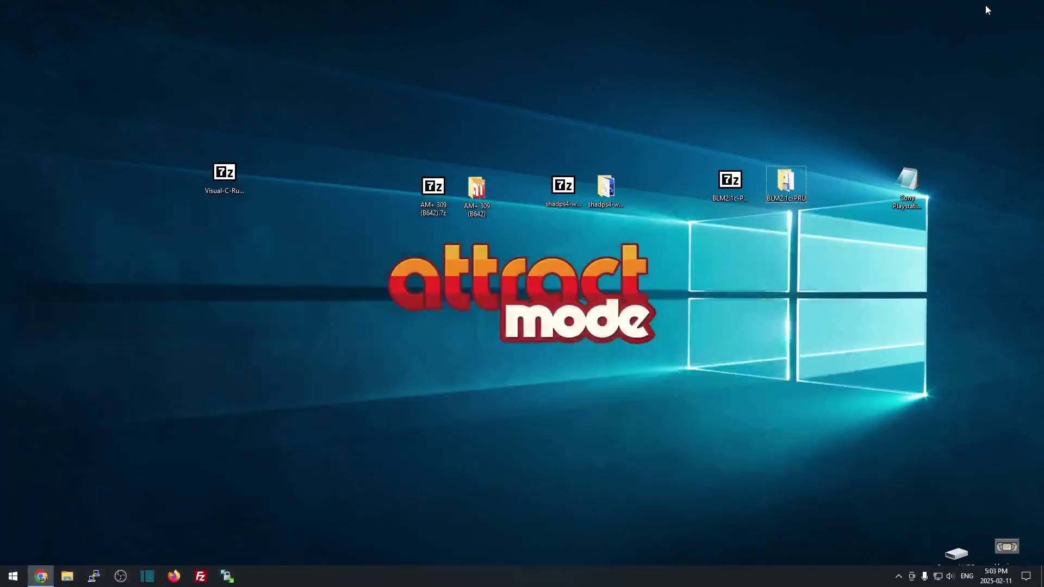
Step: Preview the runtimes zip in 7-Zip, extract it to a same-named folder, and place it beside the zip
double_click(227, 183)
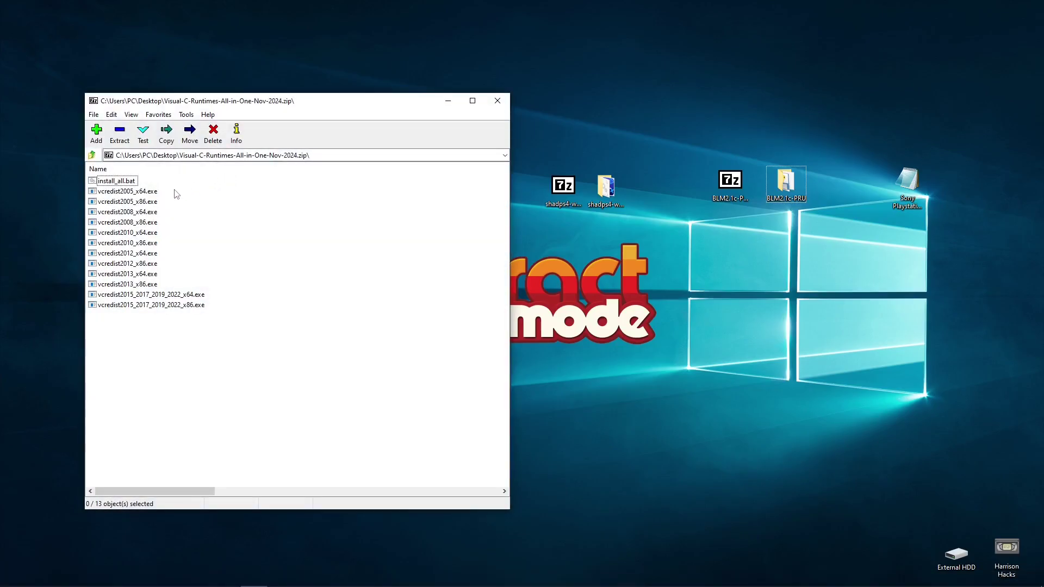
left_click(497, 101)
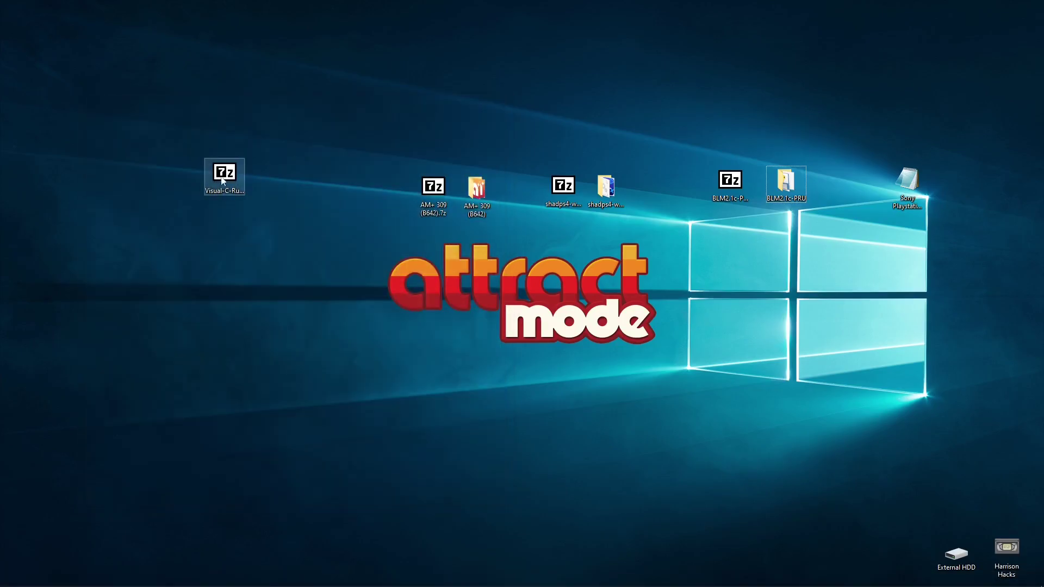
right_click(227, 177)
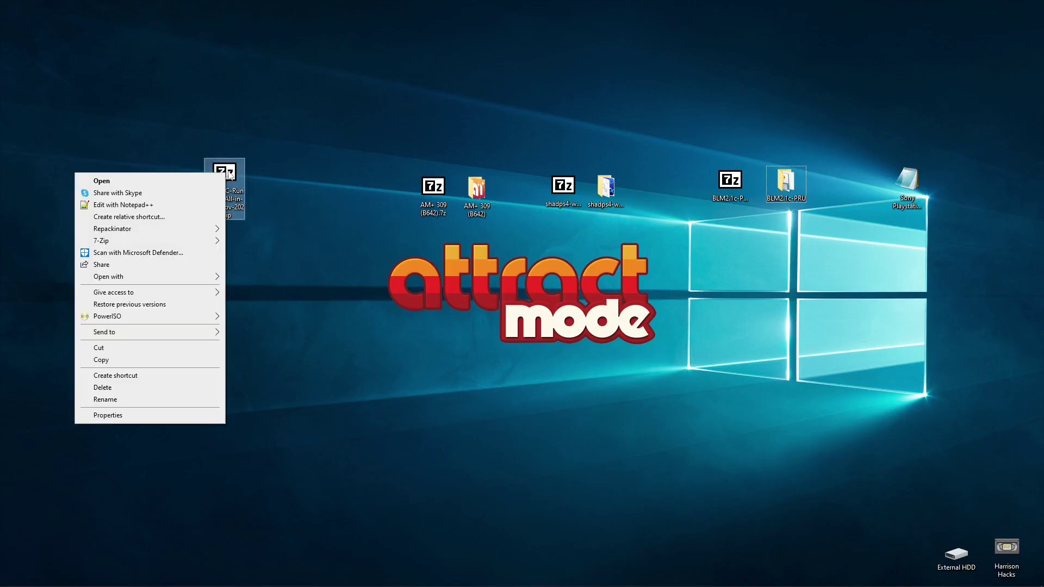
mouse_move(179, 242)
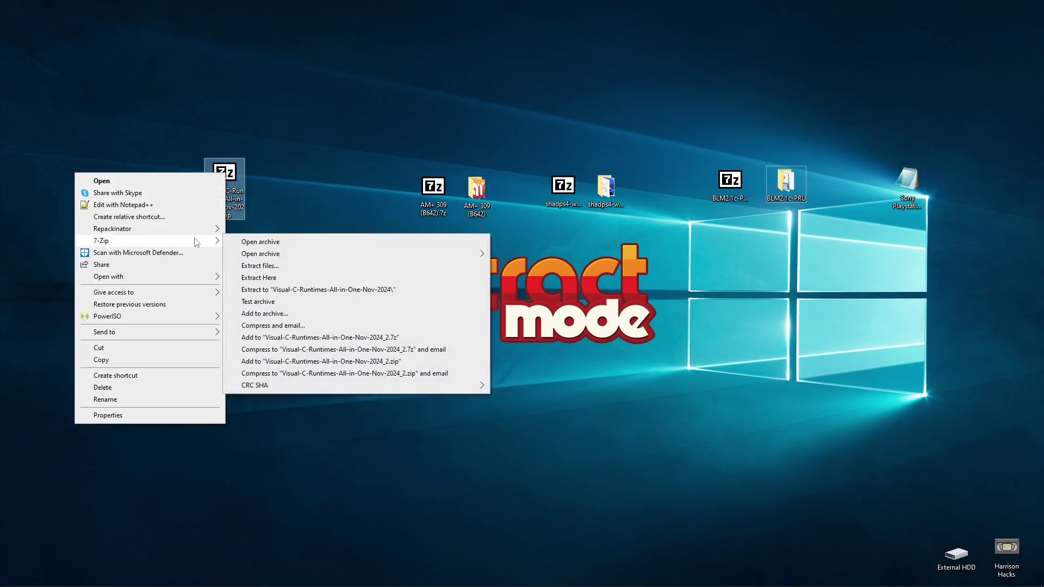
left_click(270, 289)
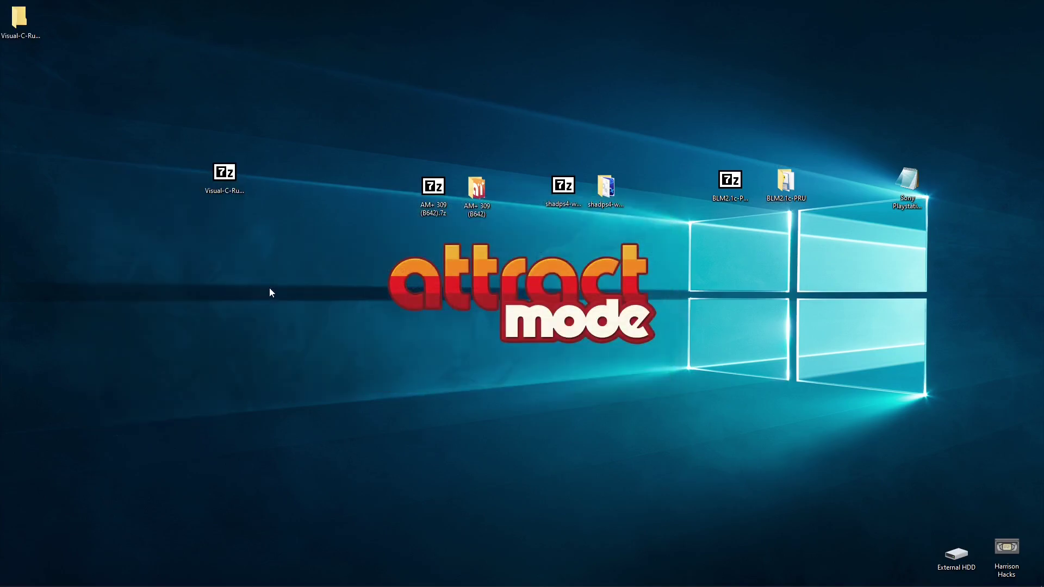
left_click_drag(20, 19, 301, 186)
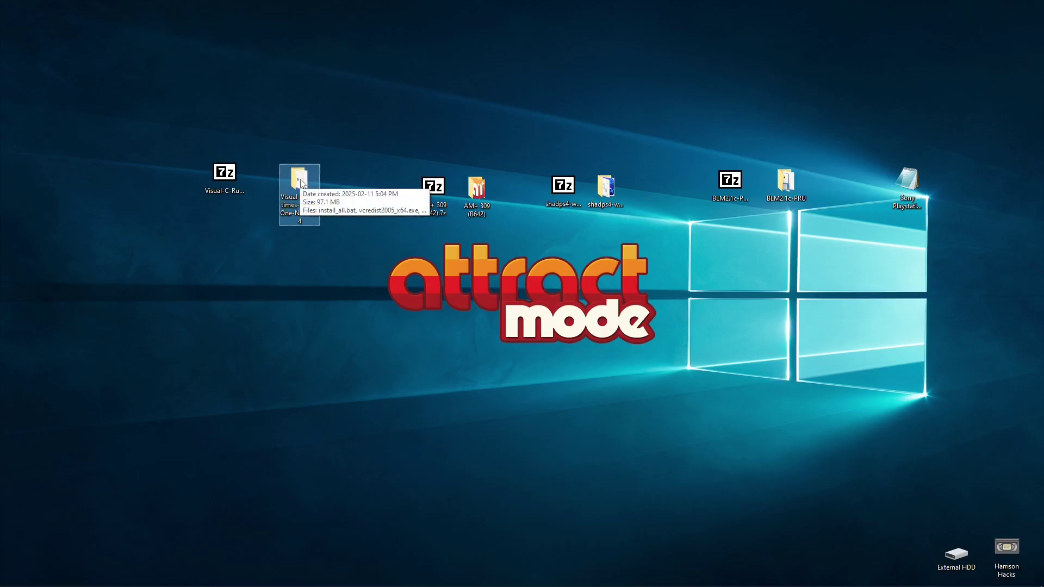
Step: Open the extracted runtimes folder and run install_all.bat to install every Visual C++ runtime
double_click(300, 183)
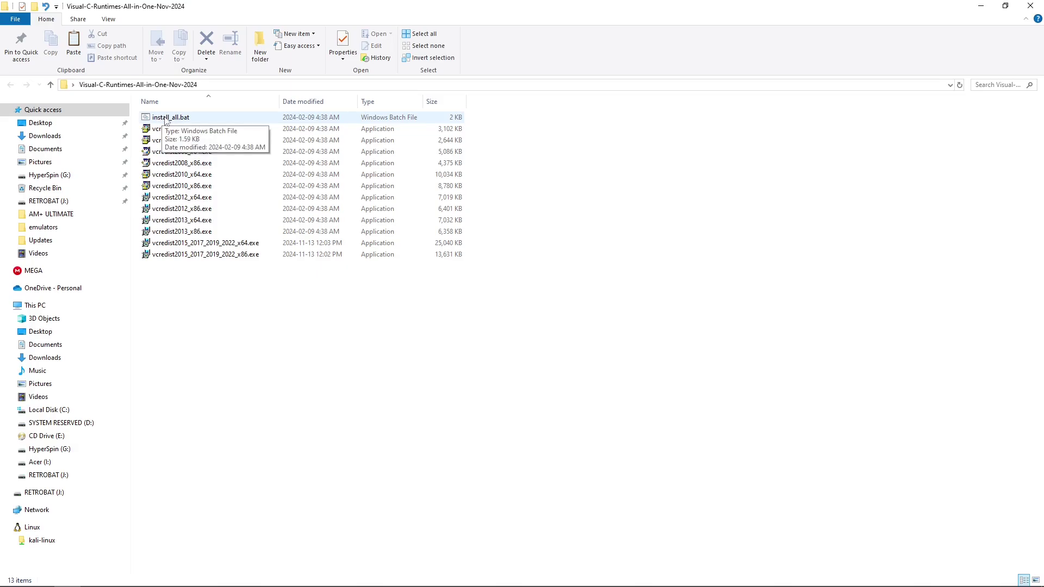
double_click(174, 119)
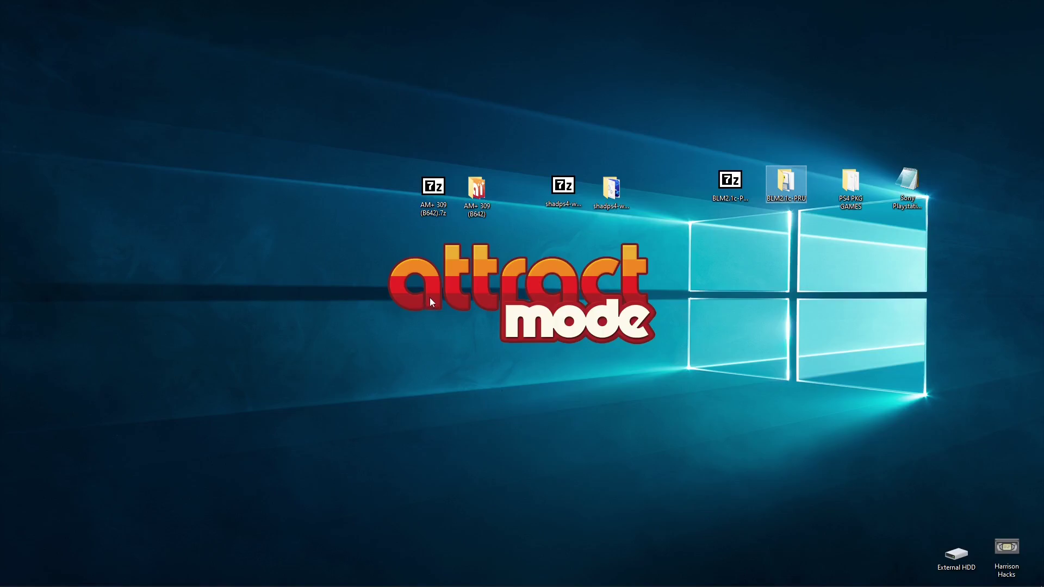
right_click(433, 190)
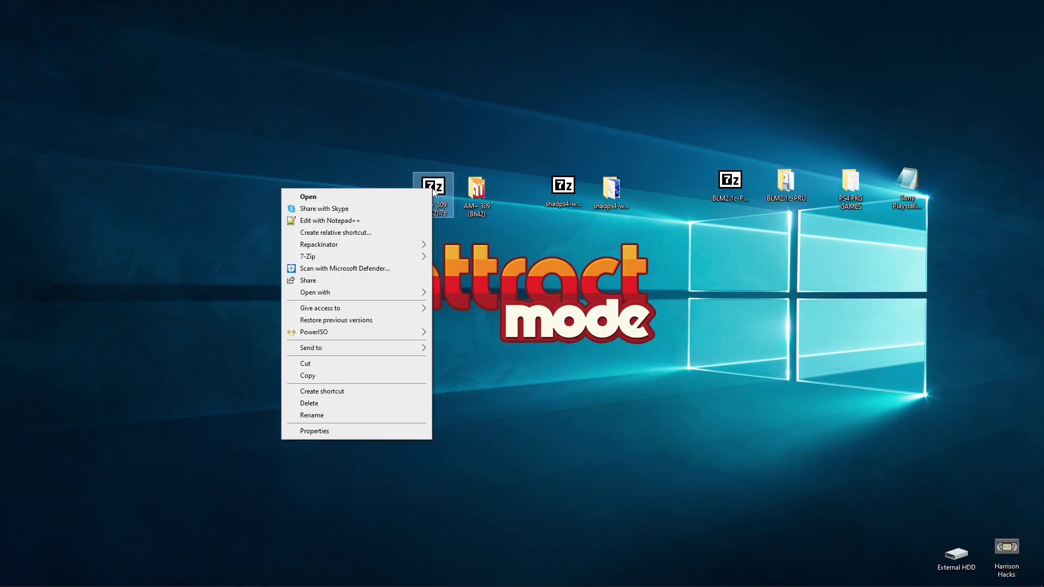
mouse_move(410, 258)
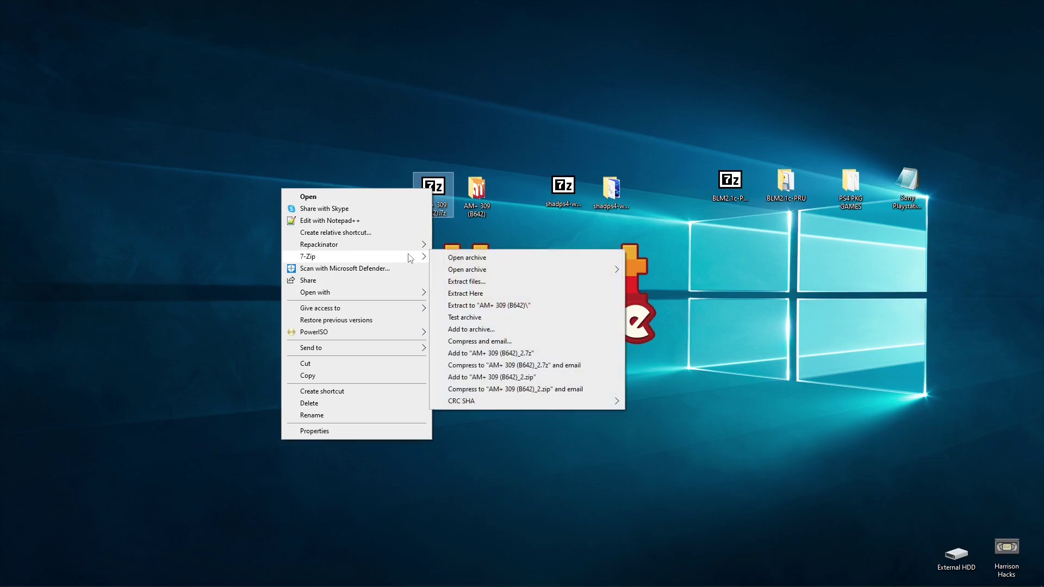
left_click(476, 306)
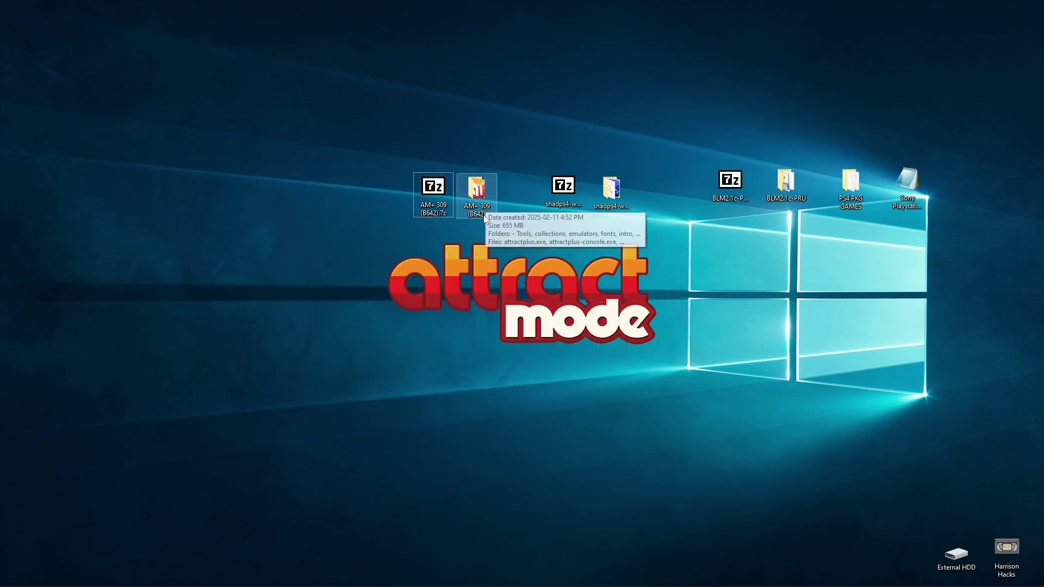
left_click(560, 195)
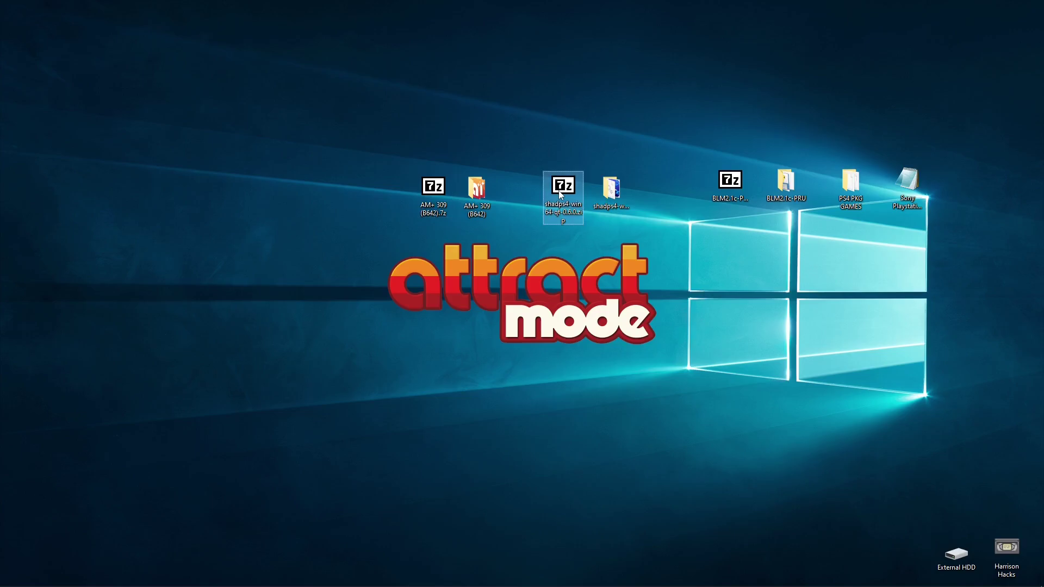
right_click(560, 194)
mouse_move(534, 263)
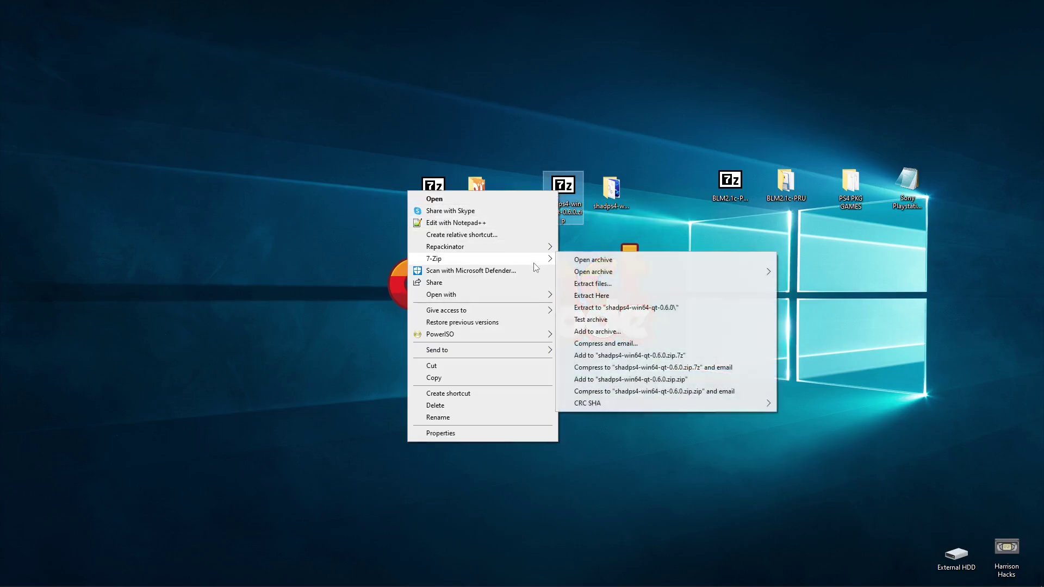
left_click(852, 305)
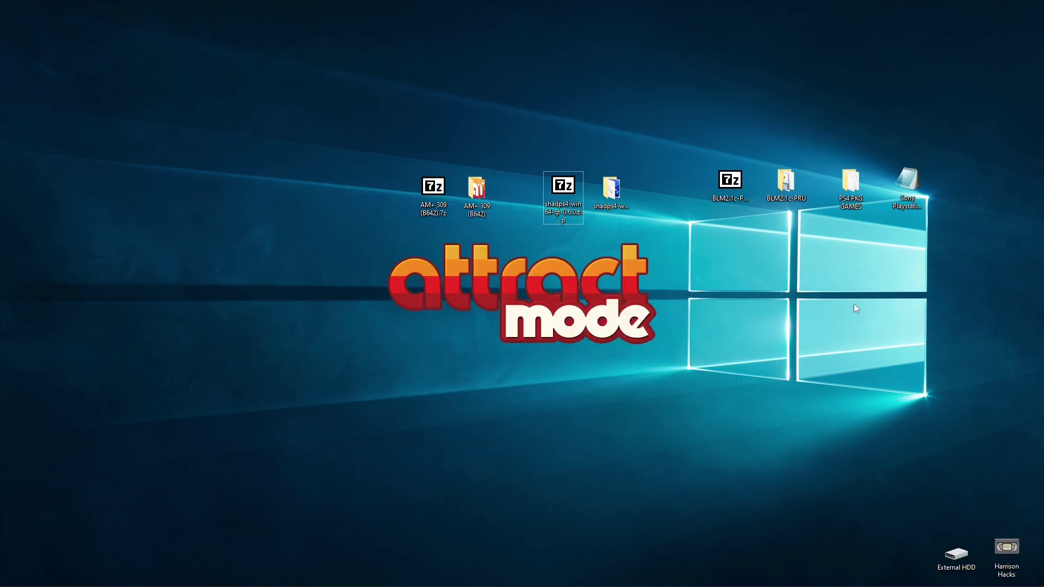
right_click(727, 179)
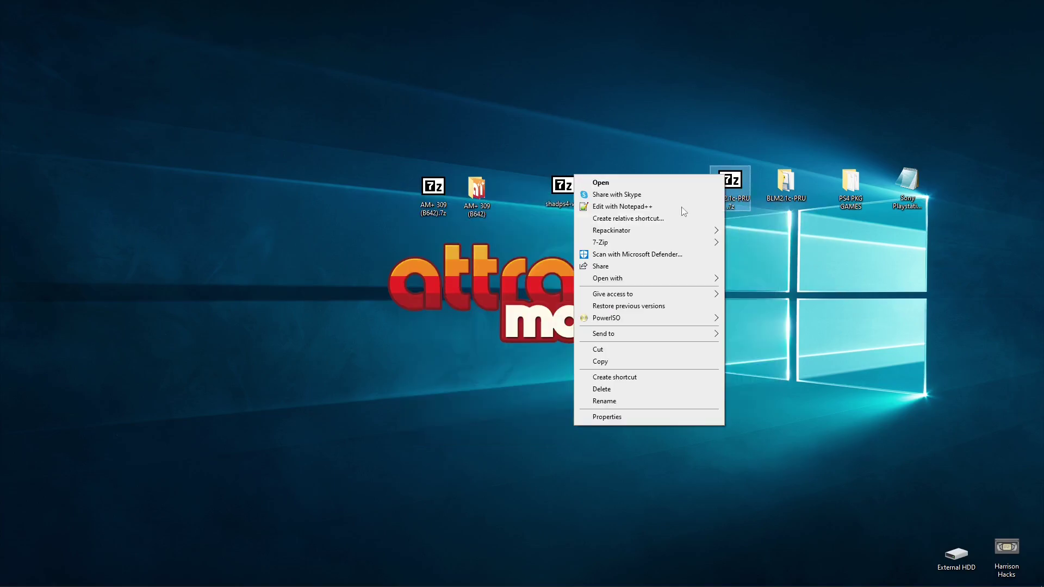
mouse_move(667, 247)
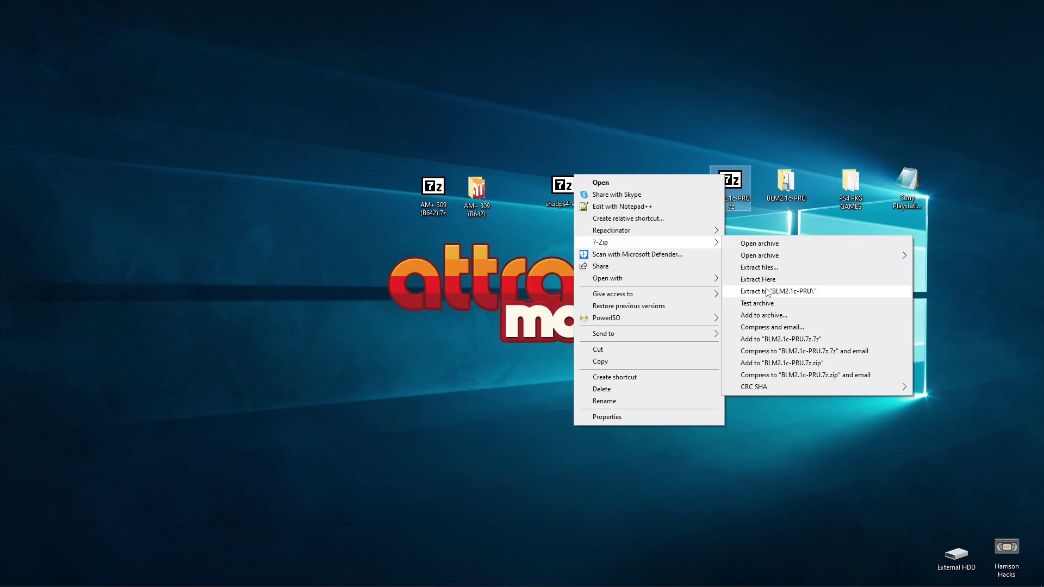
left_click(981, 315)
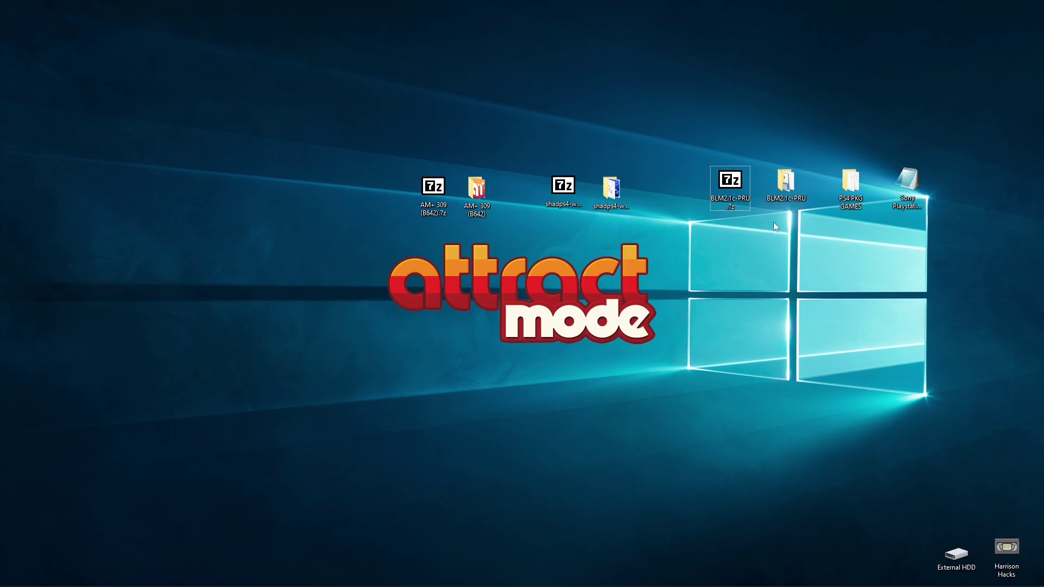
Step: In BLM2.1c-PRU, skip extracting LayoutMaker2.1ct.7z and navigate to data > Test-Build > - Tools
left_click(786, 191)
double_click(785, 189)
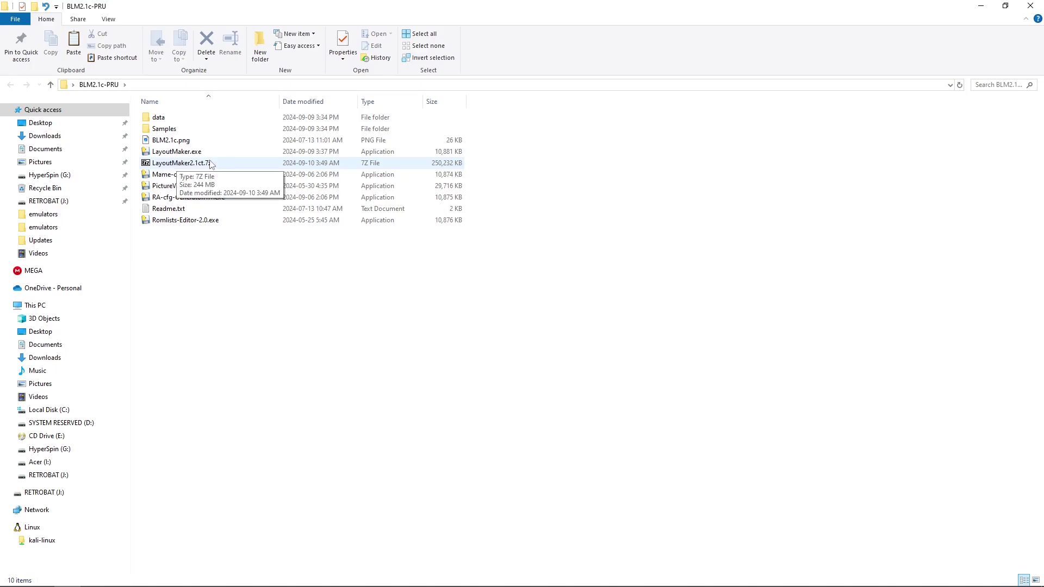
right_click(195, 167)
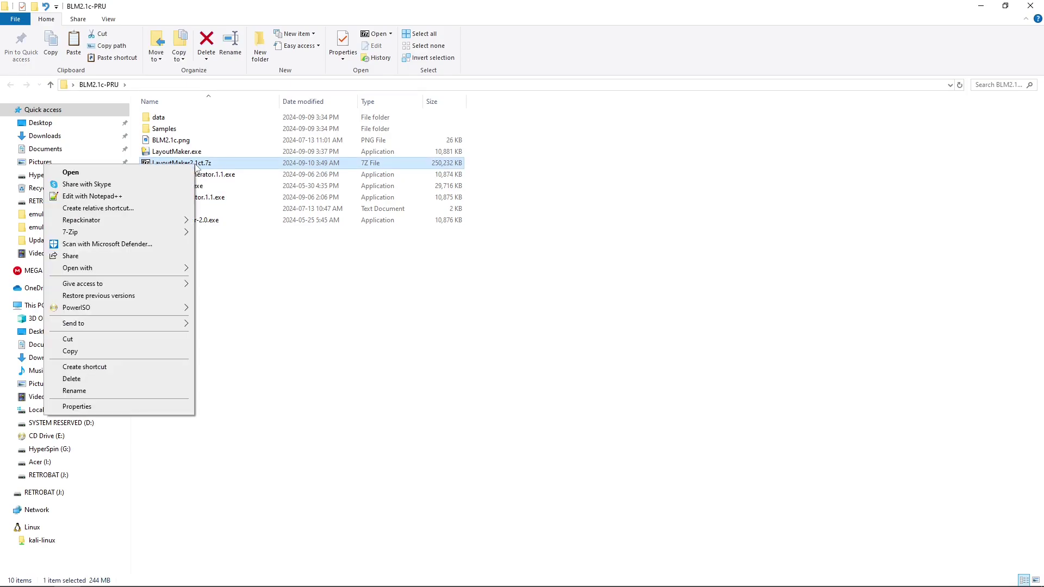
mouse_move(165, 234)
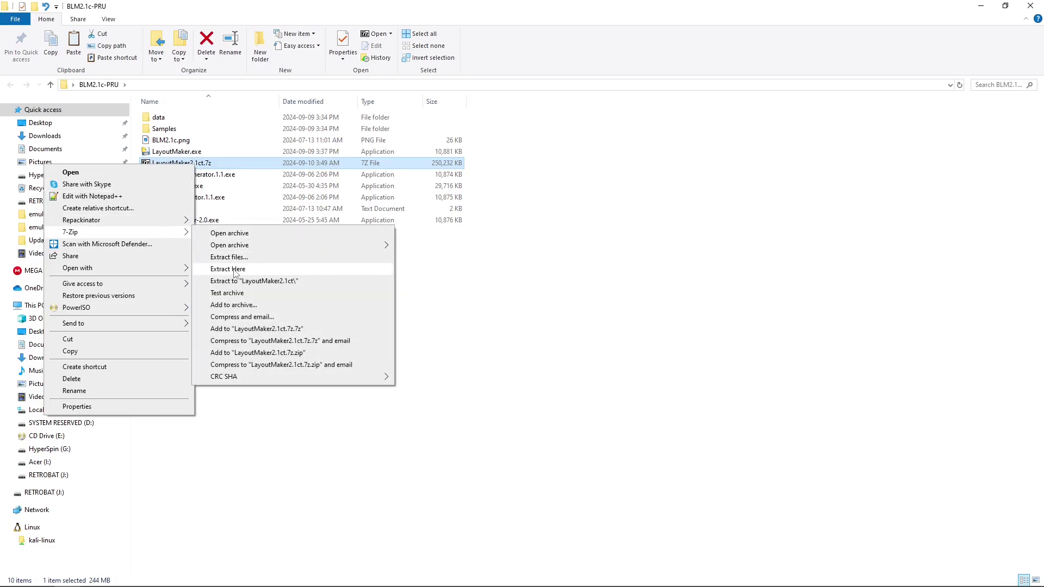
left_click(598, 355)
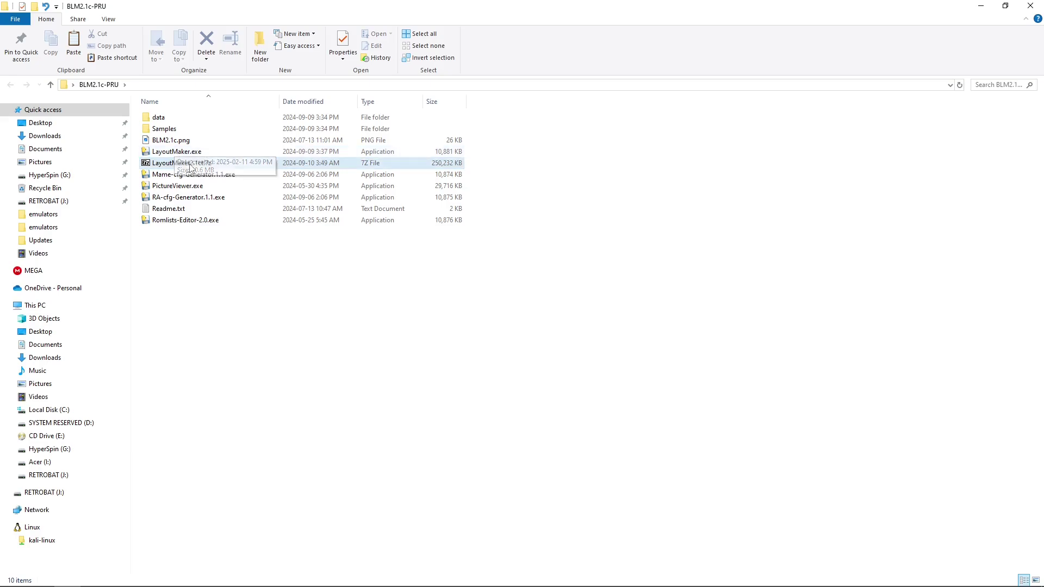
double_click(159, 117)
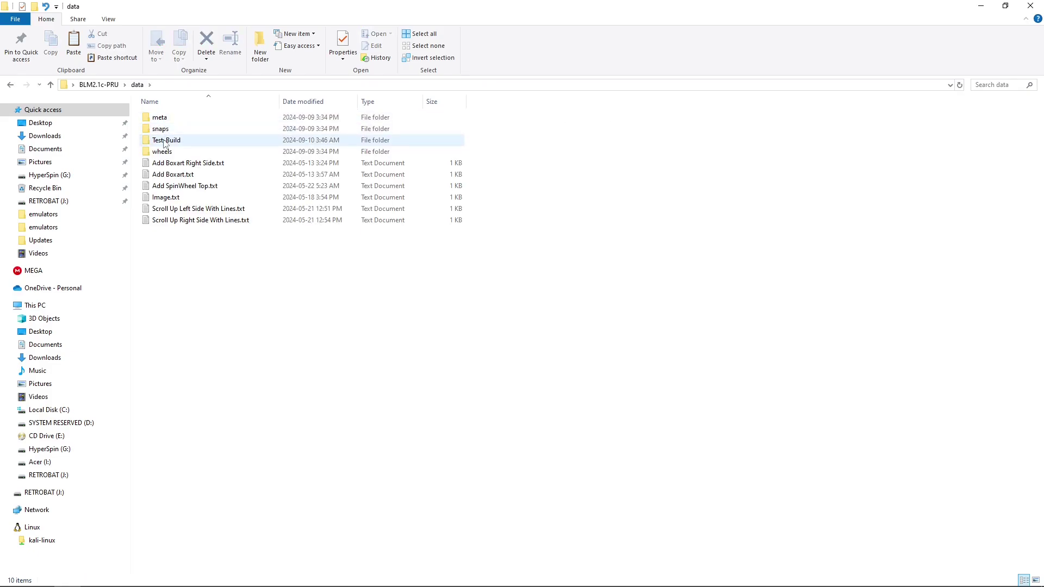
double_click(165, 140)
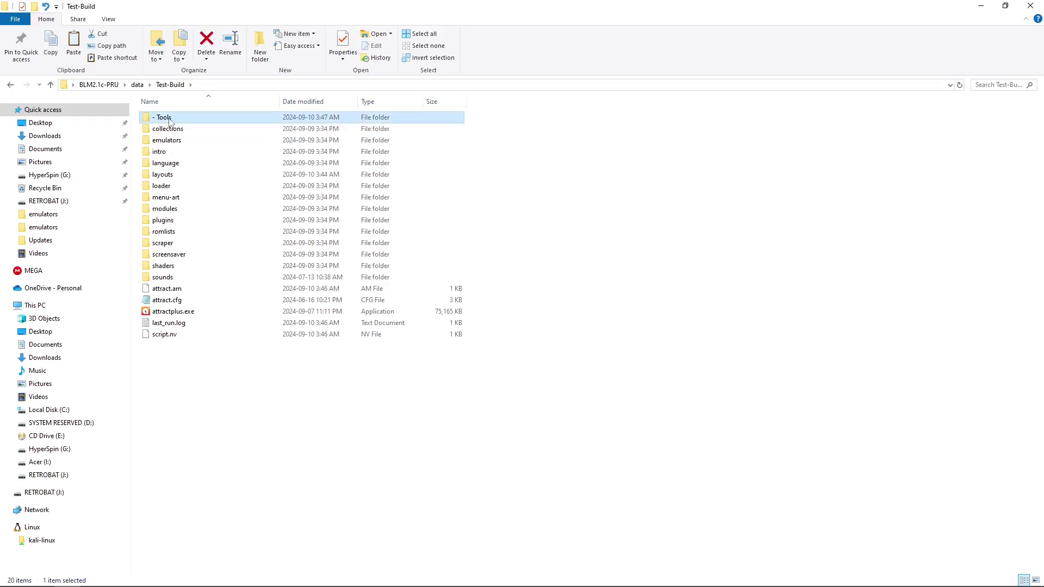
double_click(169, 122)
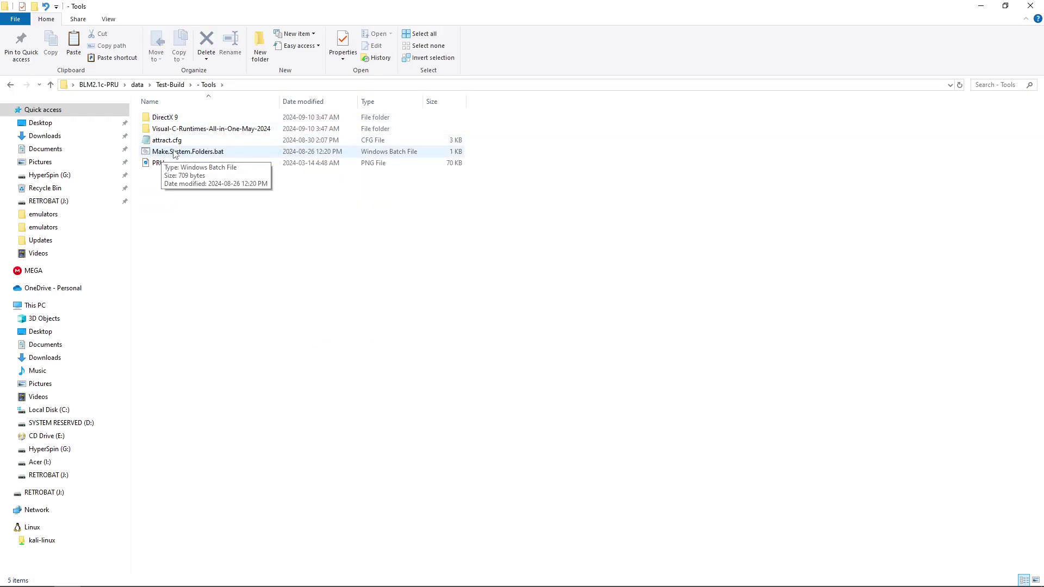
Step: Copy Make.System.Folders.bat and paste it into the AM+ 309 (B642) - Tools folder
right_click(173, 153)
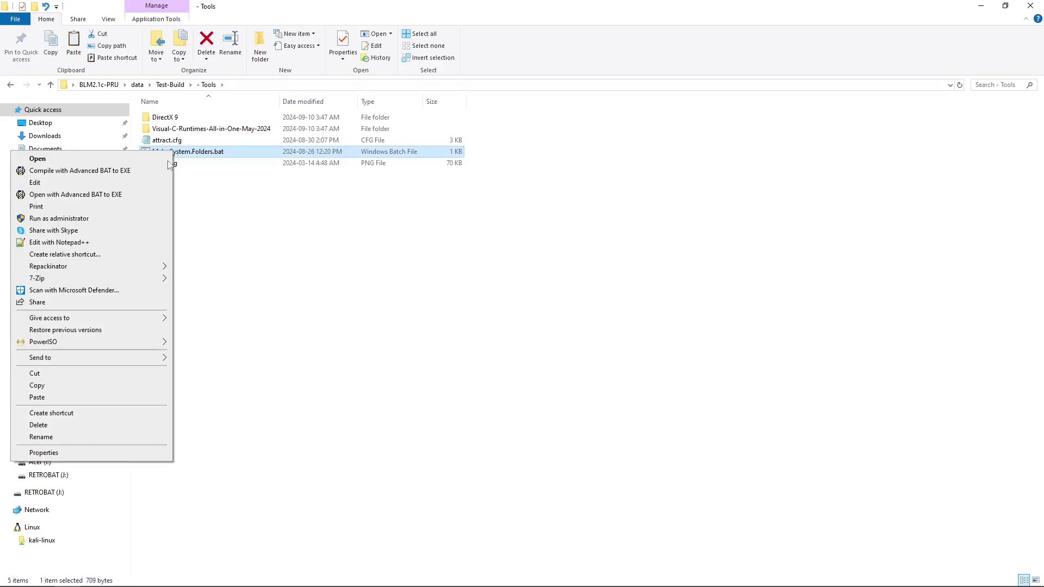
left_click(37, 385)
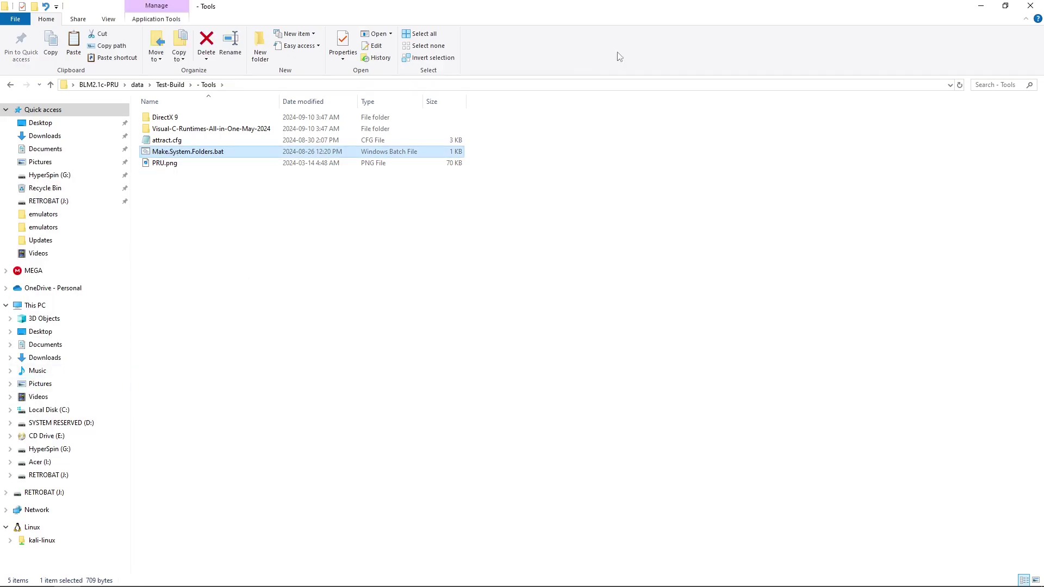
left_click(1036, 7)
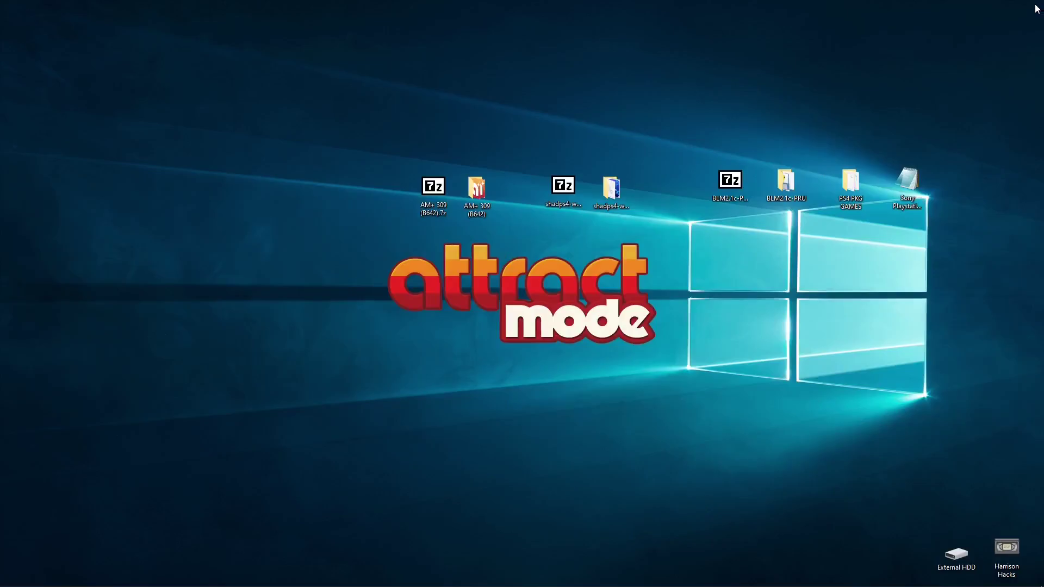
double_click(473, 199)
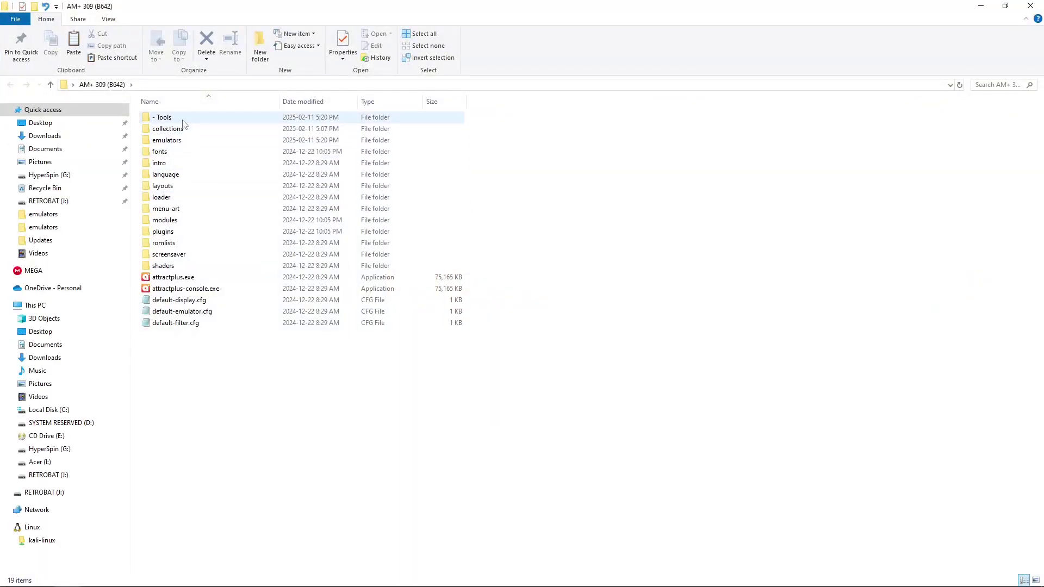
double_click(183, 123)
right_click(209, 148)
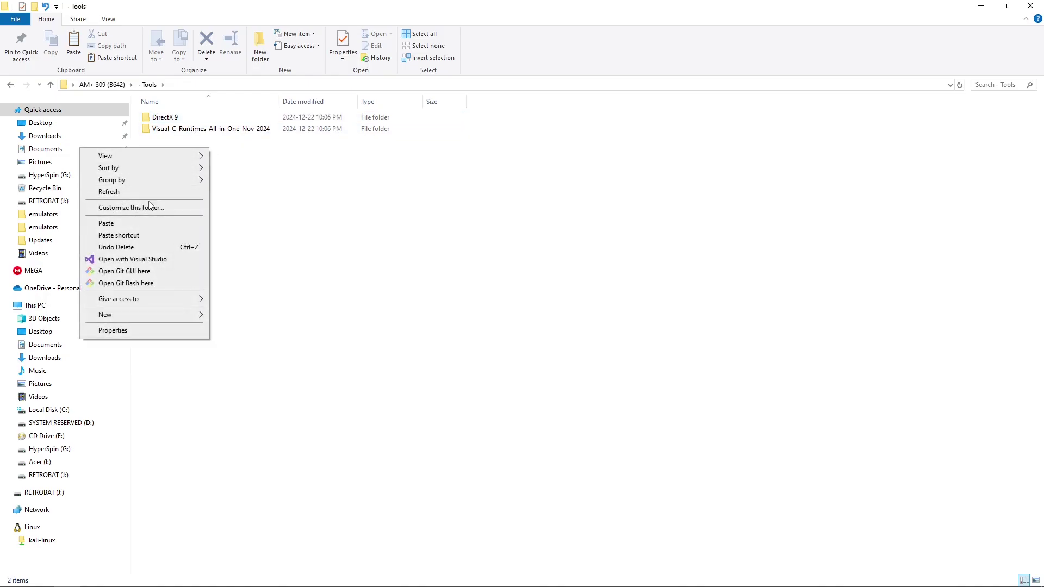
left_click(144, 223)
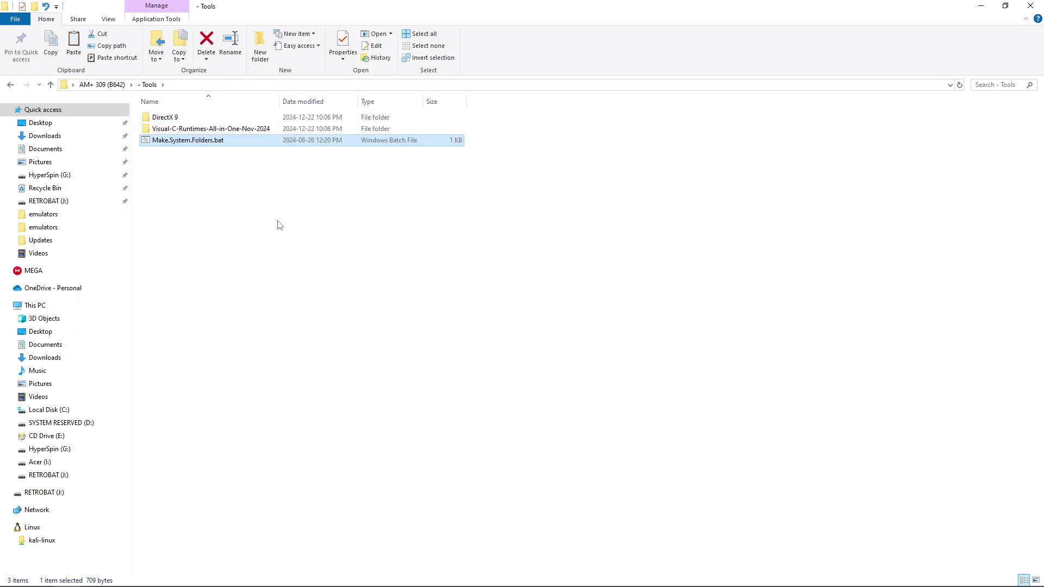
Step: Run Make.System.Folders.bat, enter PS4 as the game system name, then exit the script
double_click(192, 141)
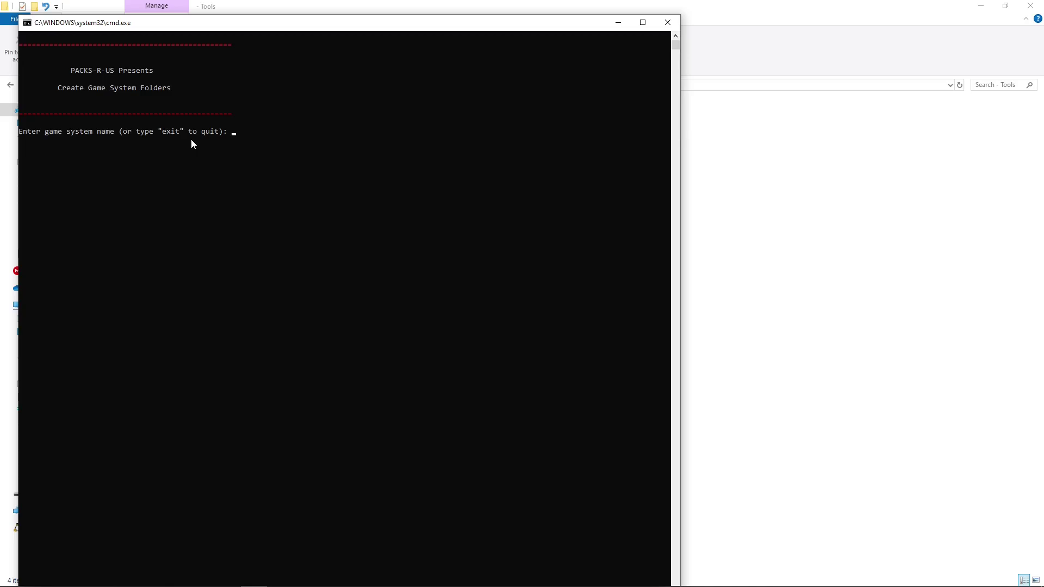
type("Sony")
key("BackSpace")
key("BackSpace")
key("BackSpace")
key("BackSpace")
key("BackSpace")
type("PS4")
key("Return")
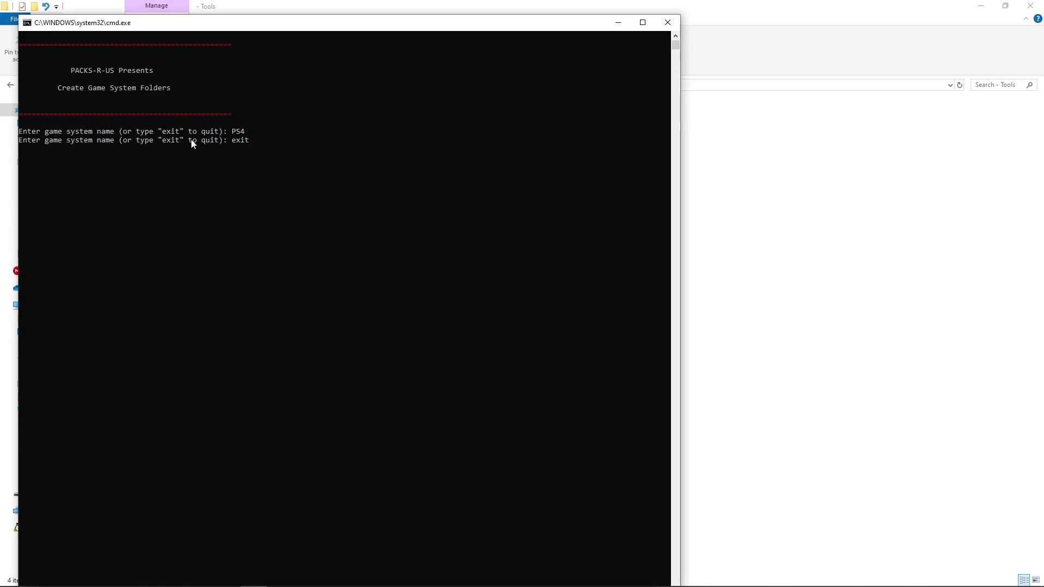
key("Return")
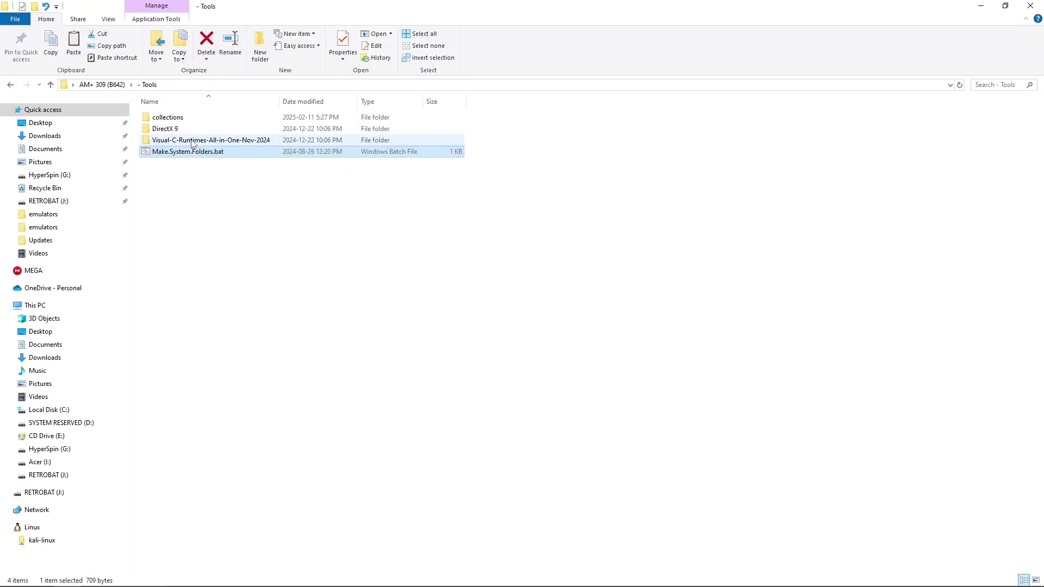
Step: Move the collections folder up into AM+ 309 (B642) and open collections > PS4
right_click(170, 122)
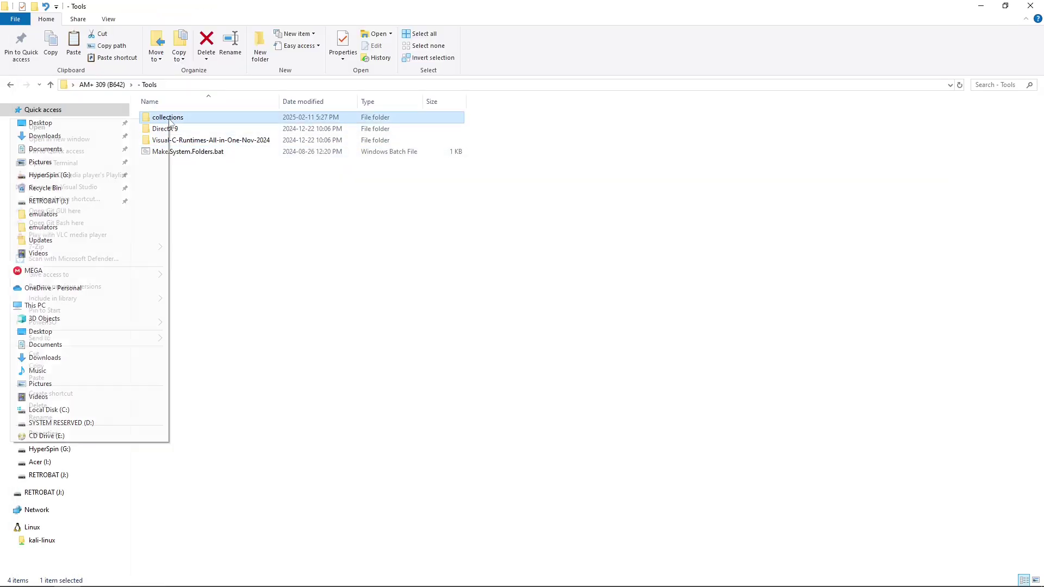
left_click(33, 353)
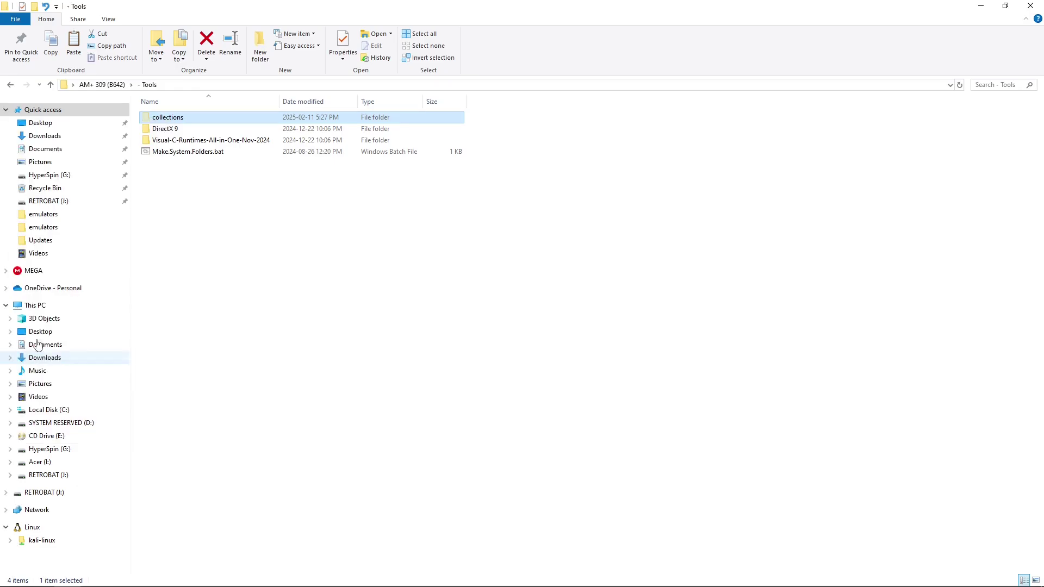
left_click(51, 85)
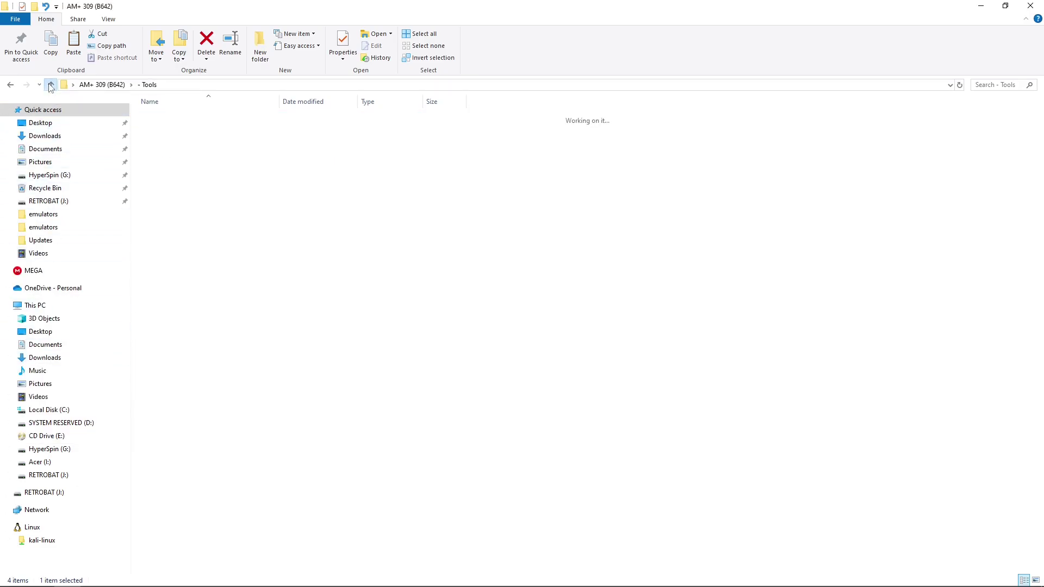
right_click(304, 439)
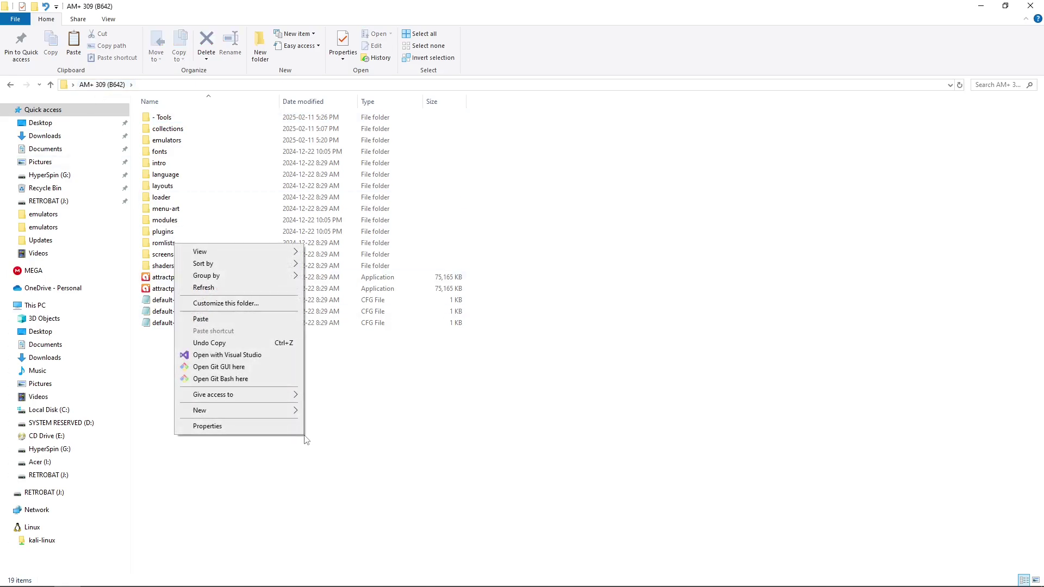
left_click(227, 319)
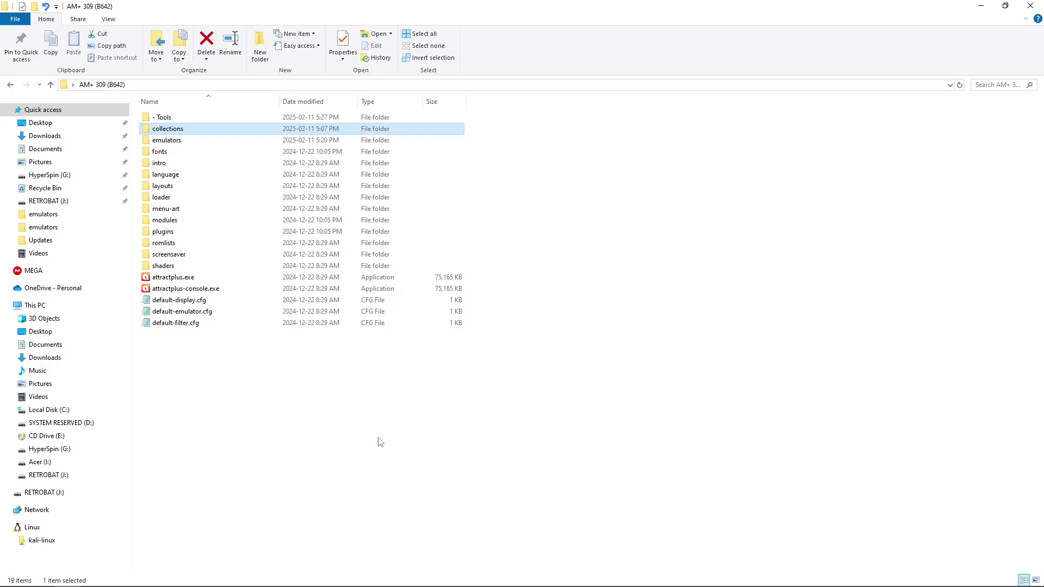
double_click(209, 131)
double_click(205, 117)
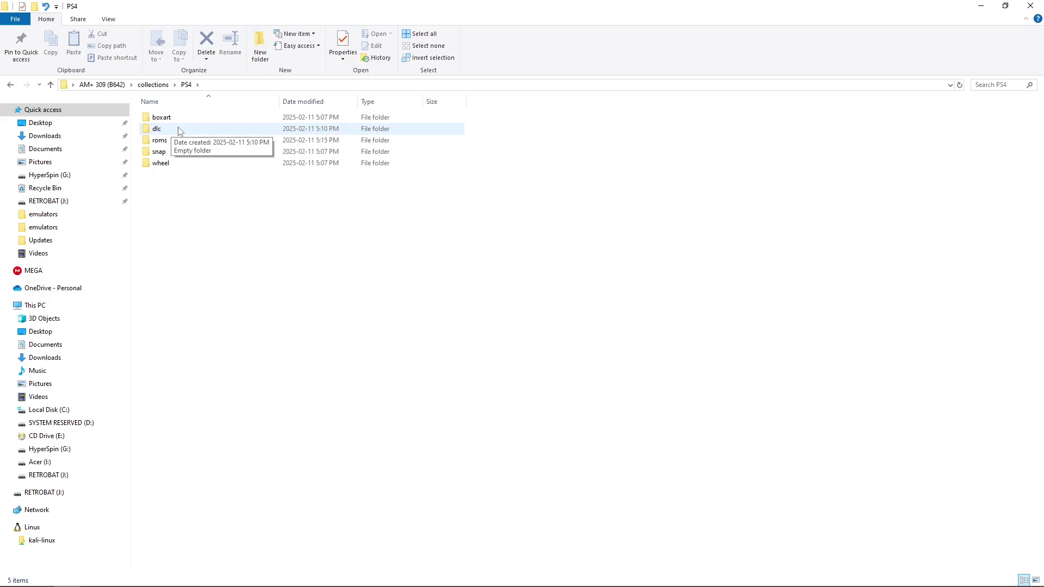
Step: Try adding a dlc folder in PS4, decline the merge, and delete the leftover New folder
right_click(177, 240)
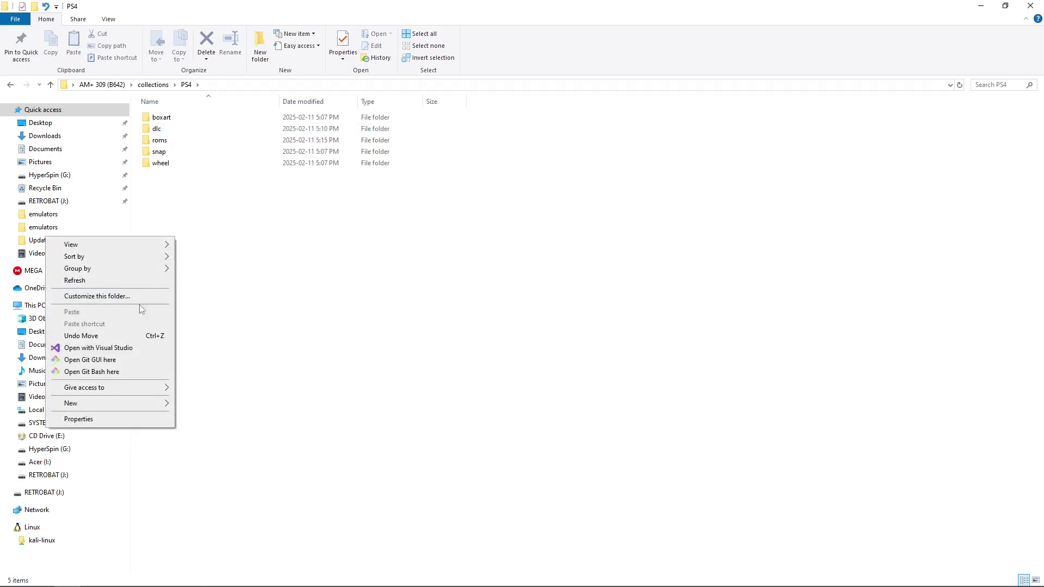
mouse_move(145, 405)
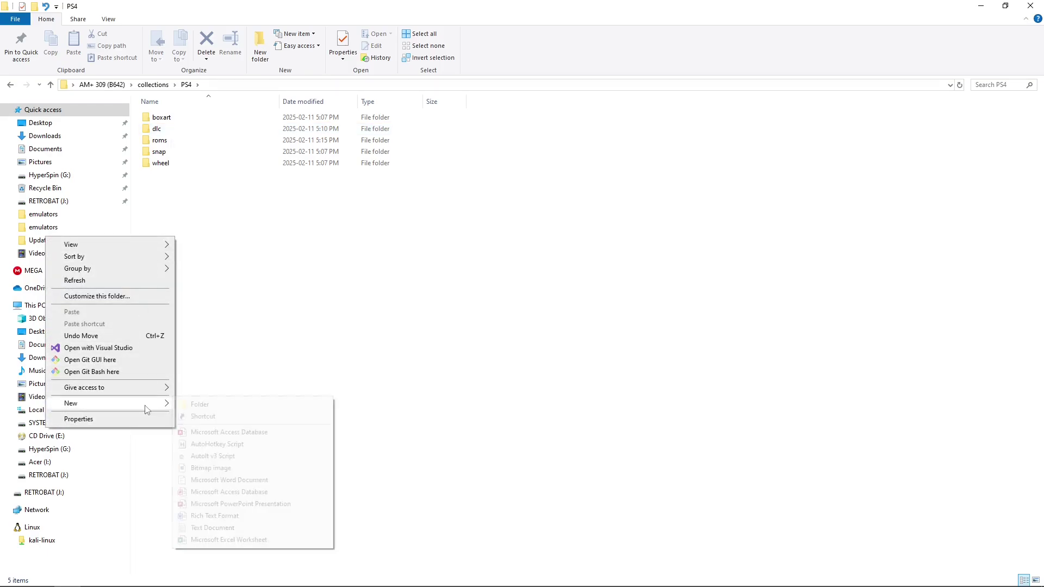
left_click(196, 404)
type("dlc")
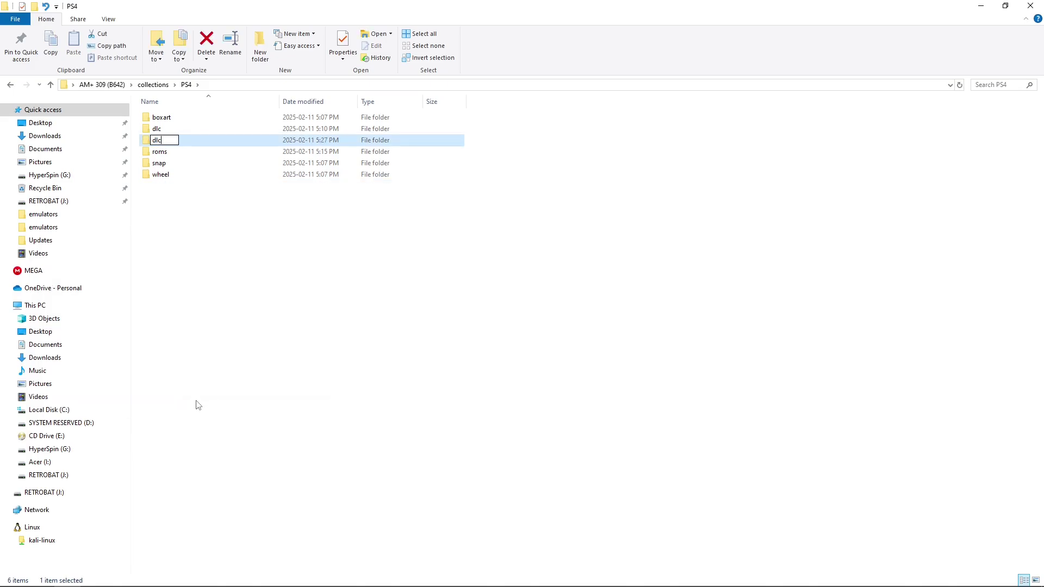
key("Return")
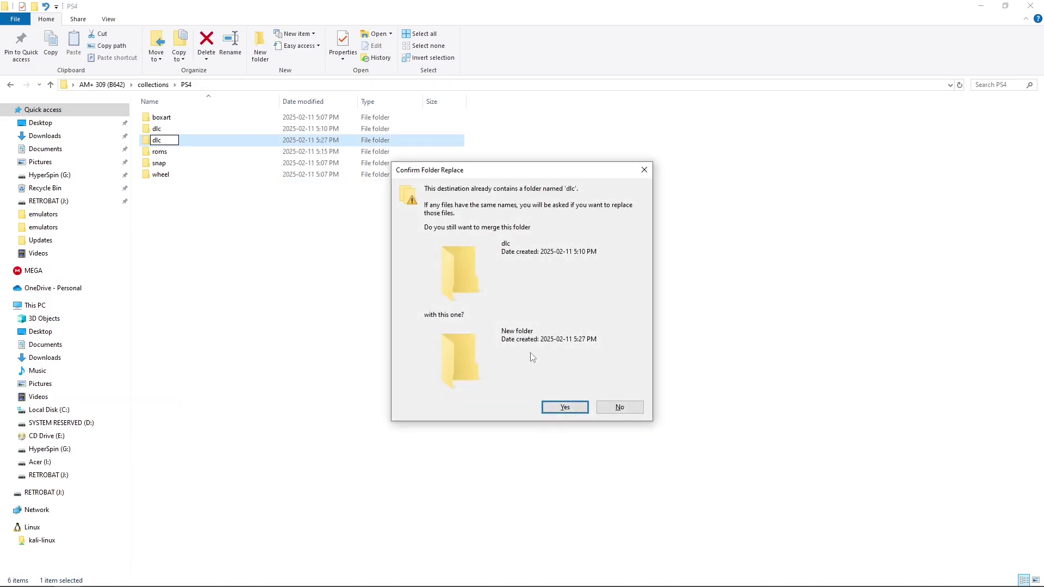
left_click(618, 409)
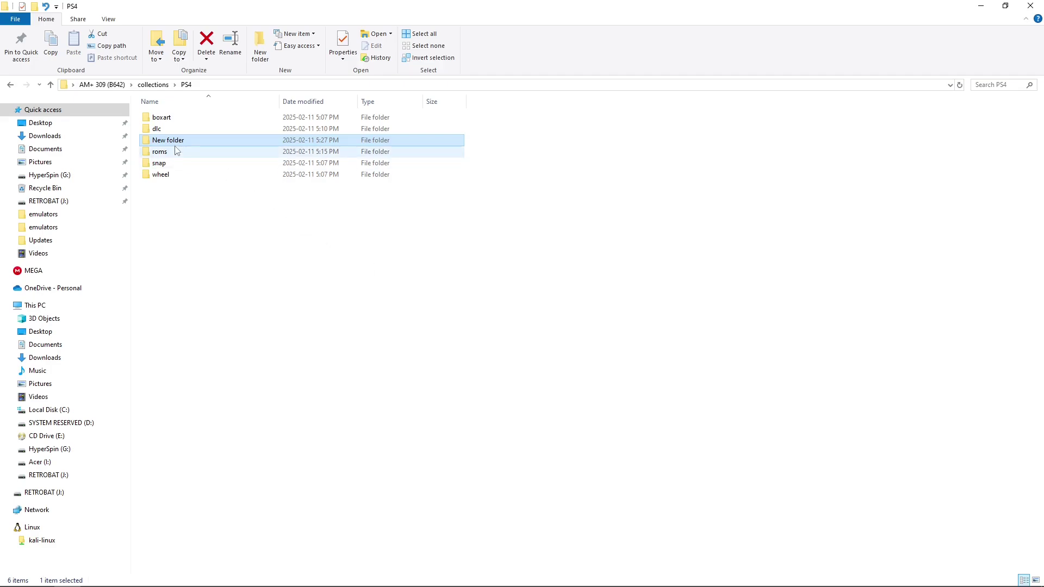
right_click(174, 142)
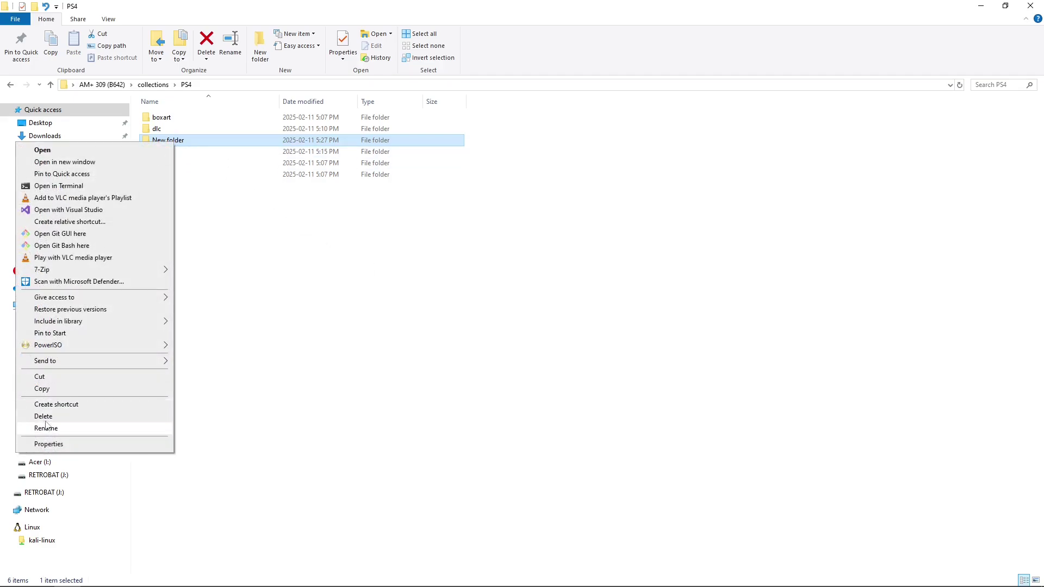
left_click(46, 419)
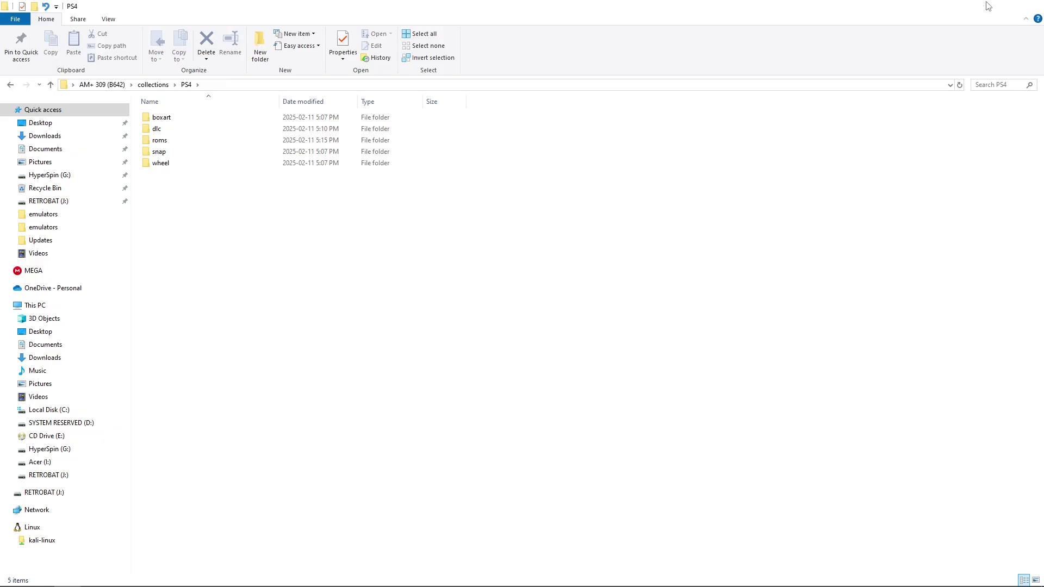
Step: Move the shadps4-win64-qt-0.6.0 folder from the desktop into AM+ 309 (B642)\emulators
left_click(987, 5)
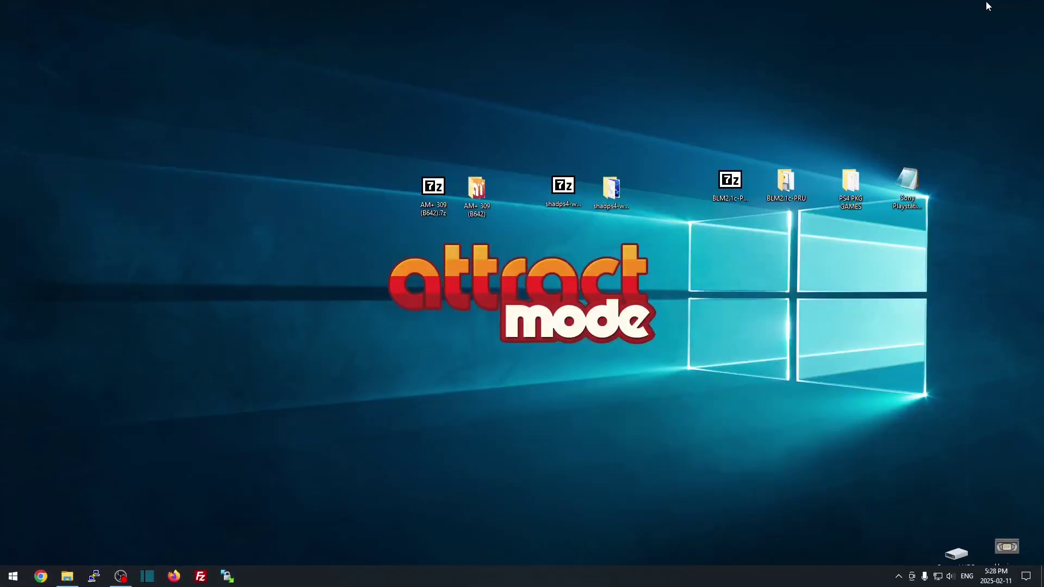
left_click(615, 194)
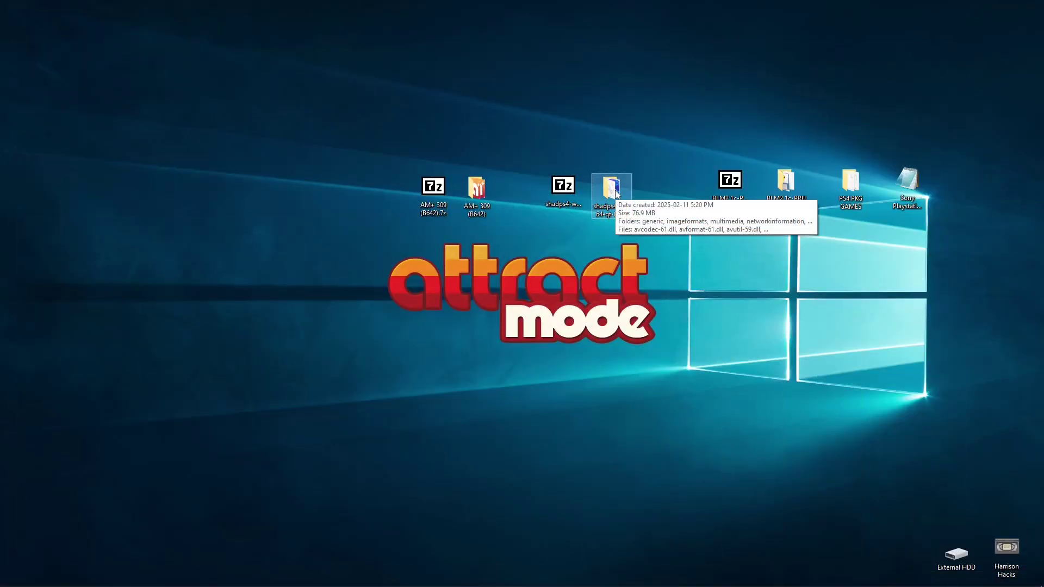
right_click(615, 193)
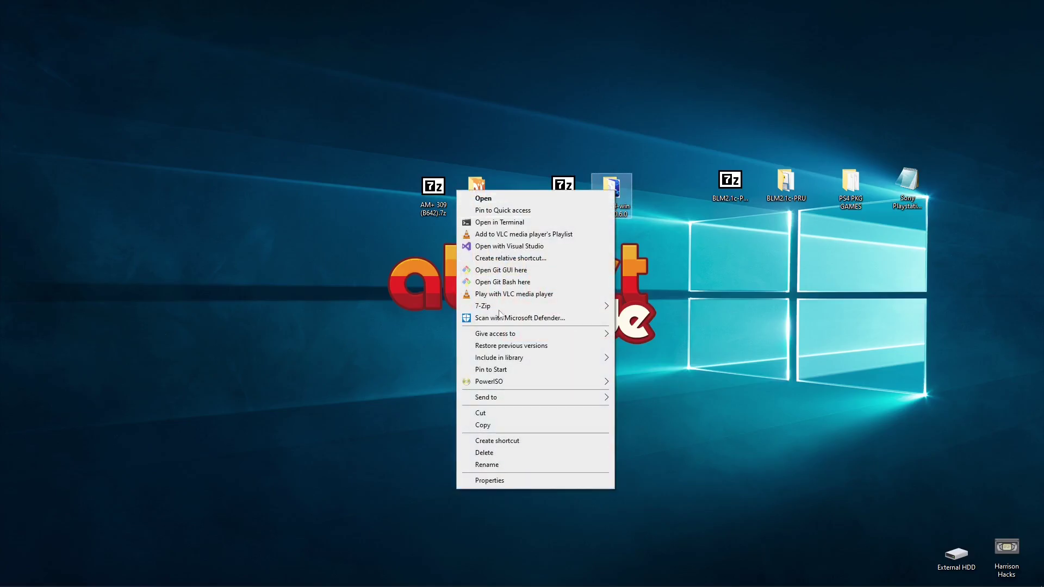
left_click(482, 414)
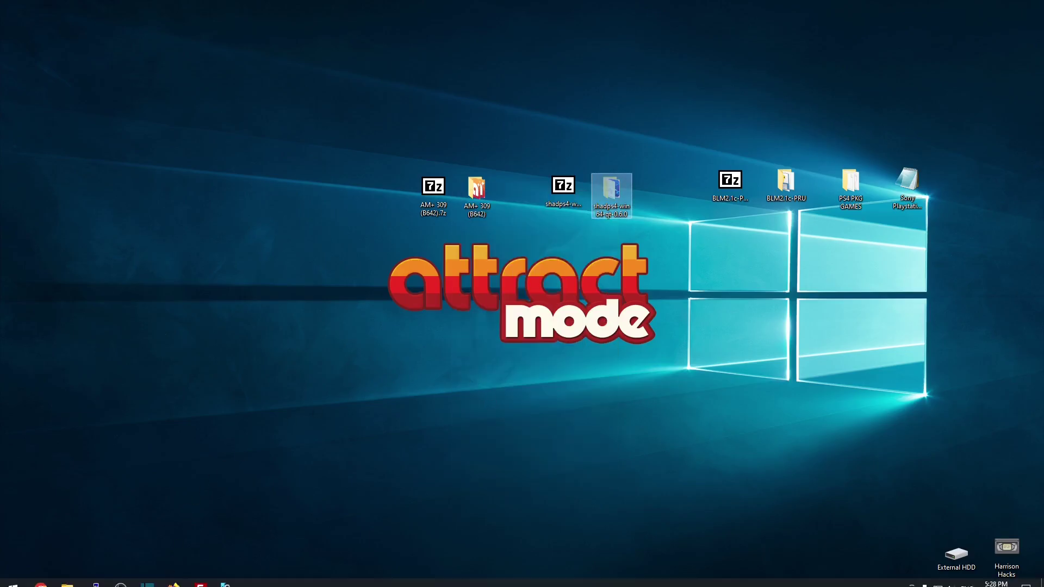
left_click(68, 576)
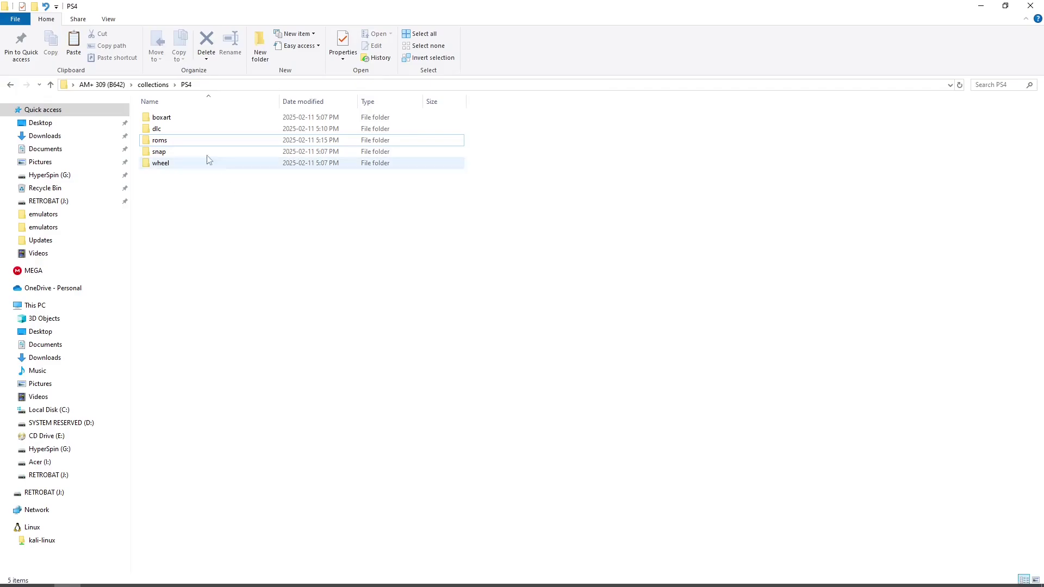
left_click(102, 85)
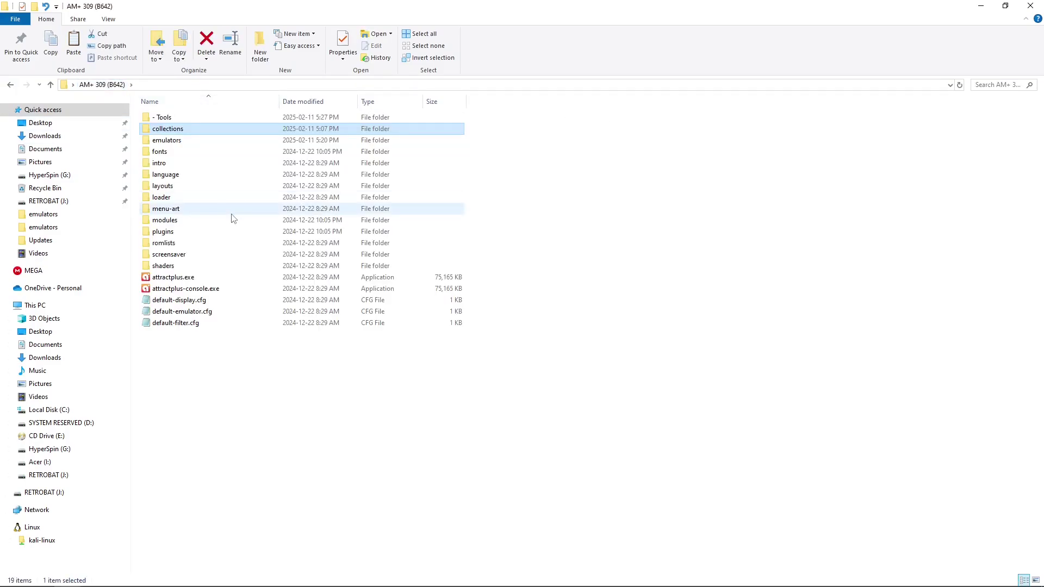
double_click(173, 140)
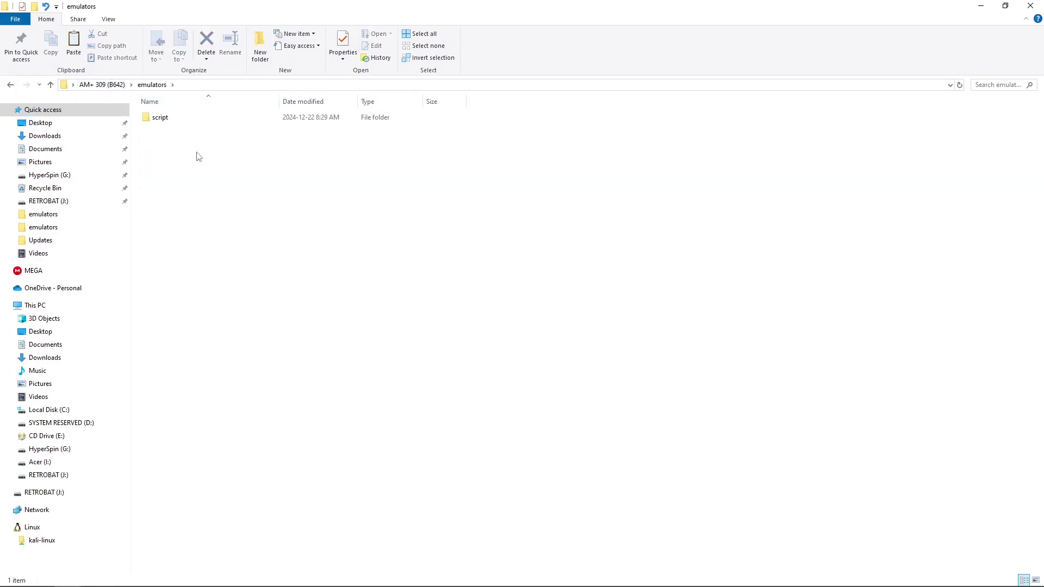
right_click(260, 172)
left_click(187, 240)
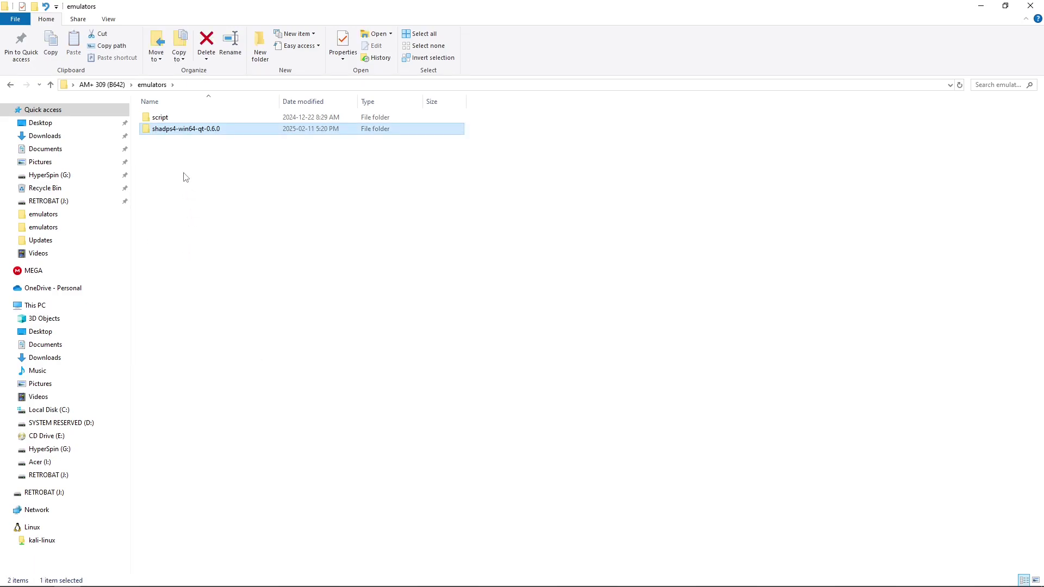
Step: Rename the moved folder to shadps4
right_click(183, 132)
left_click(52, 415)
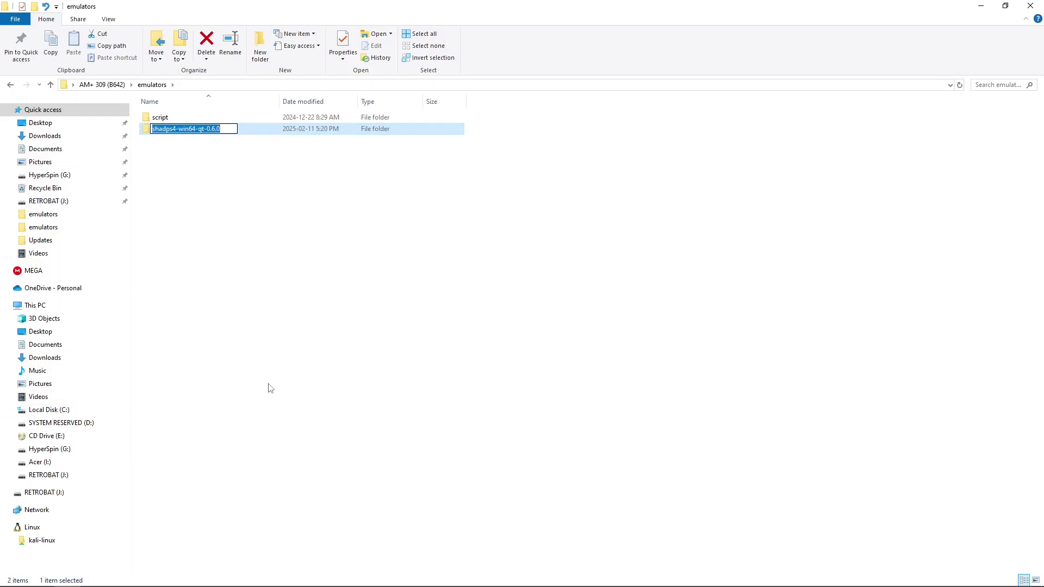
type("shadp")
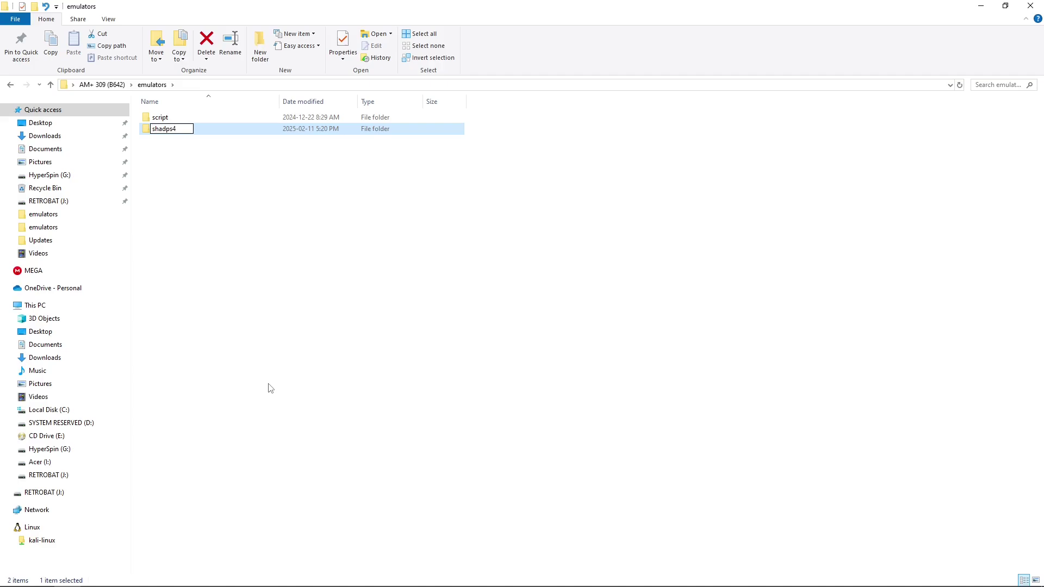
type("s4")
key("Return")
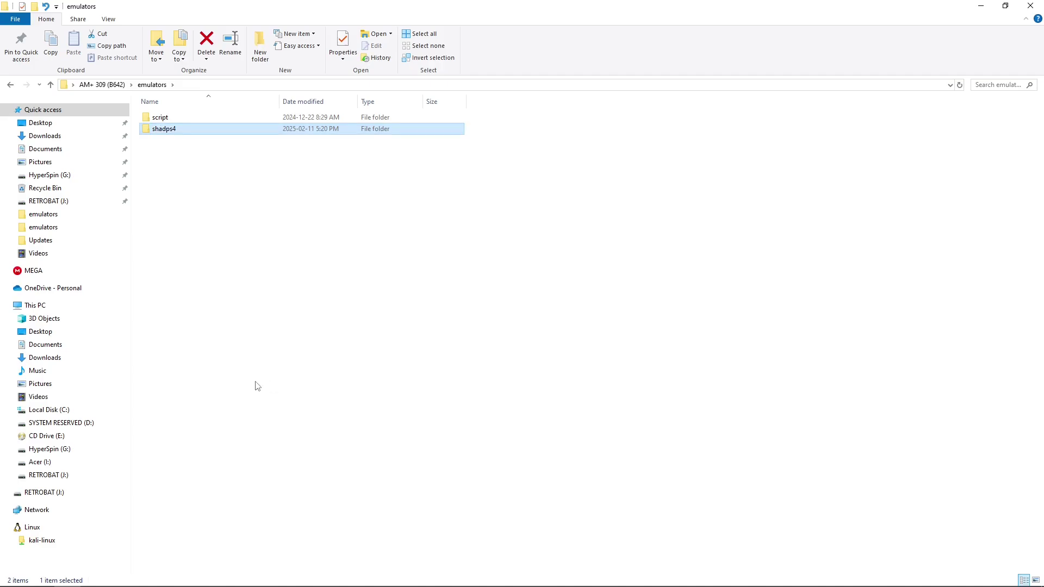
Step: Launch shadPS4.exe and set the games install directory to collections\PS4\roms
double_click(170, 129)
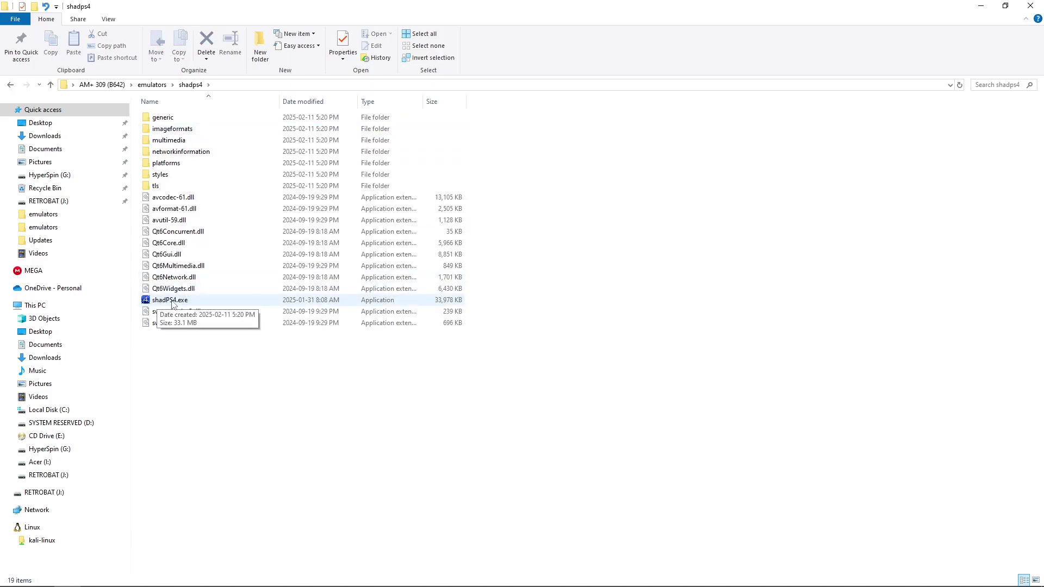
double_click(172, 300)
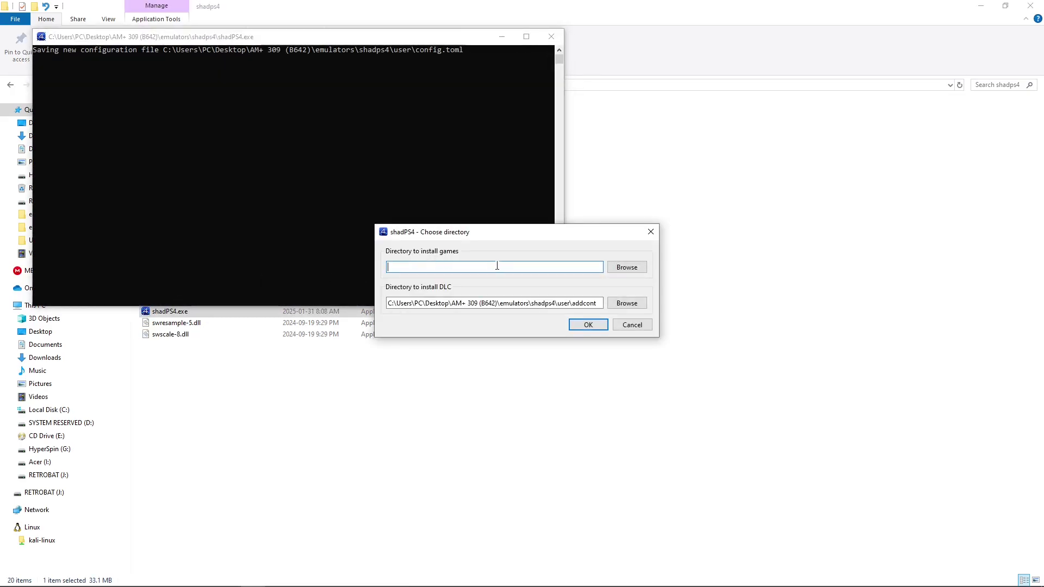
left_click(627, 266)
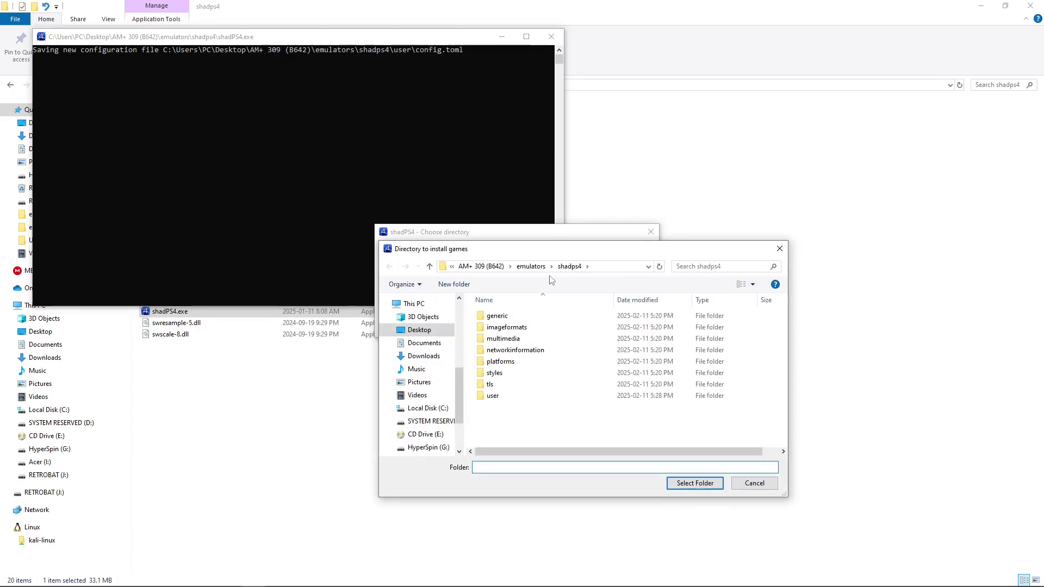
left_click(481, 267)
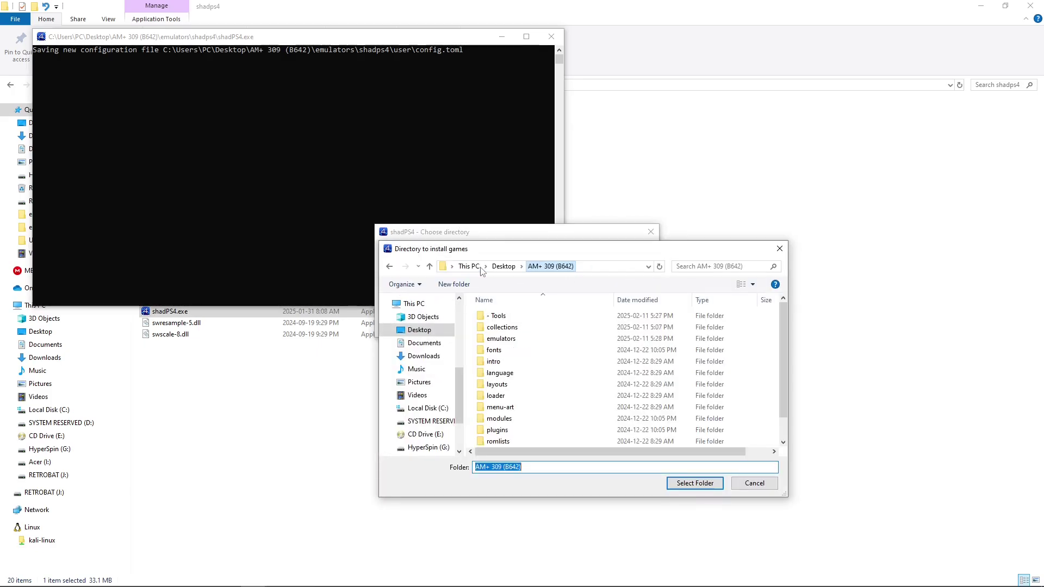
left_click(500, 328)
double_click(500, 328)
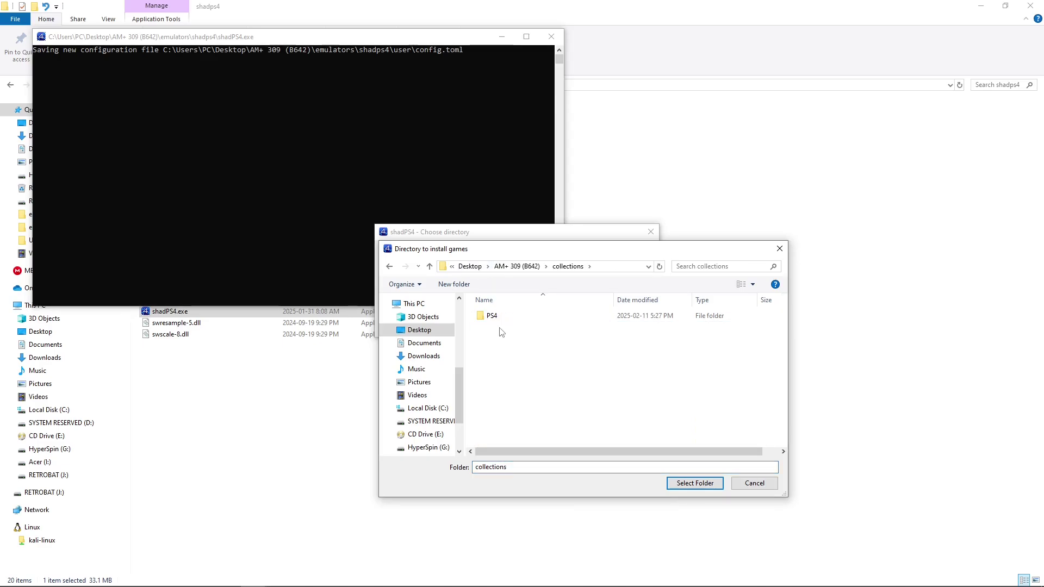
double_click(492, 315)
double_click(493, 338)
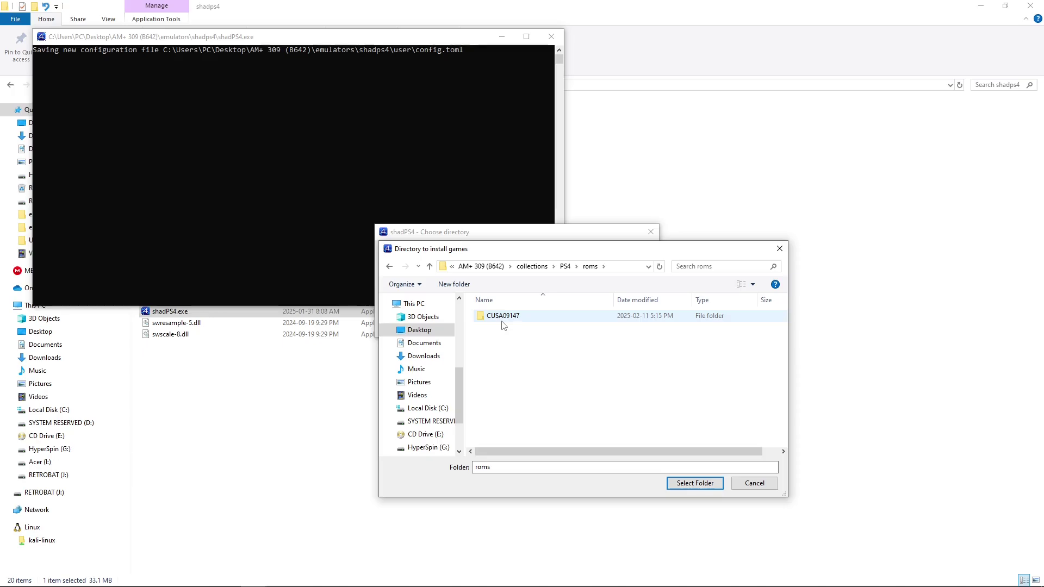
left_click(684, 484)
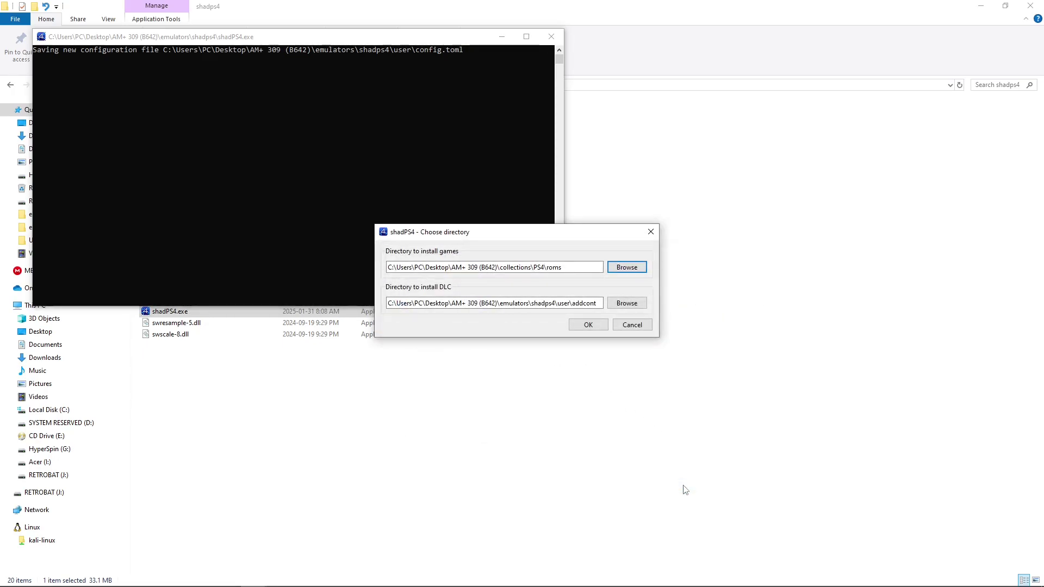
Step: Set the DLC directory to collections\PS4\dlc
left_click(624, 303)
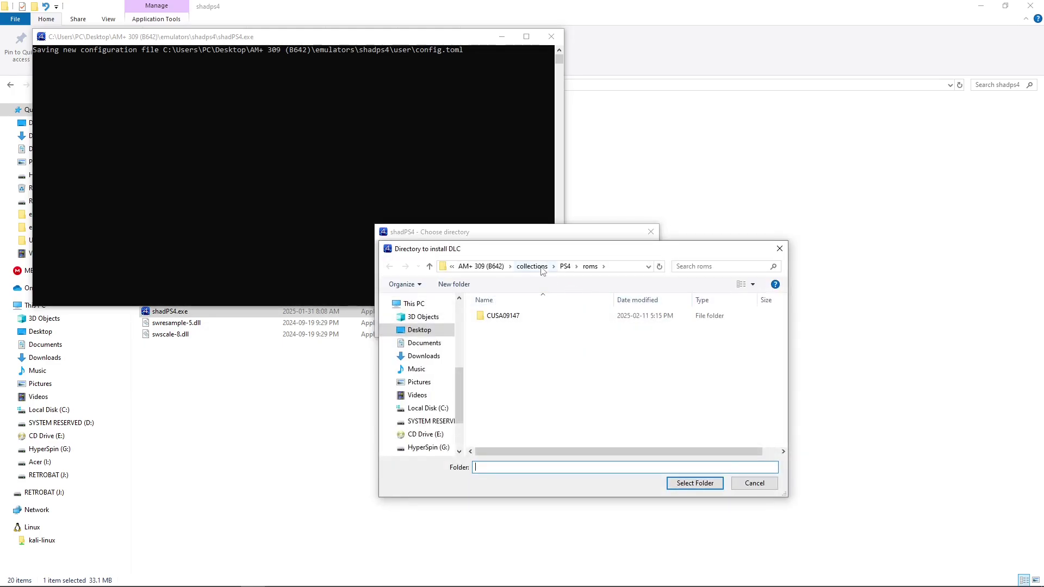
left_click(429, 267)
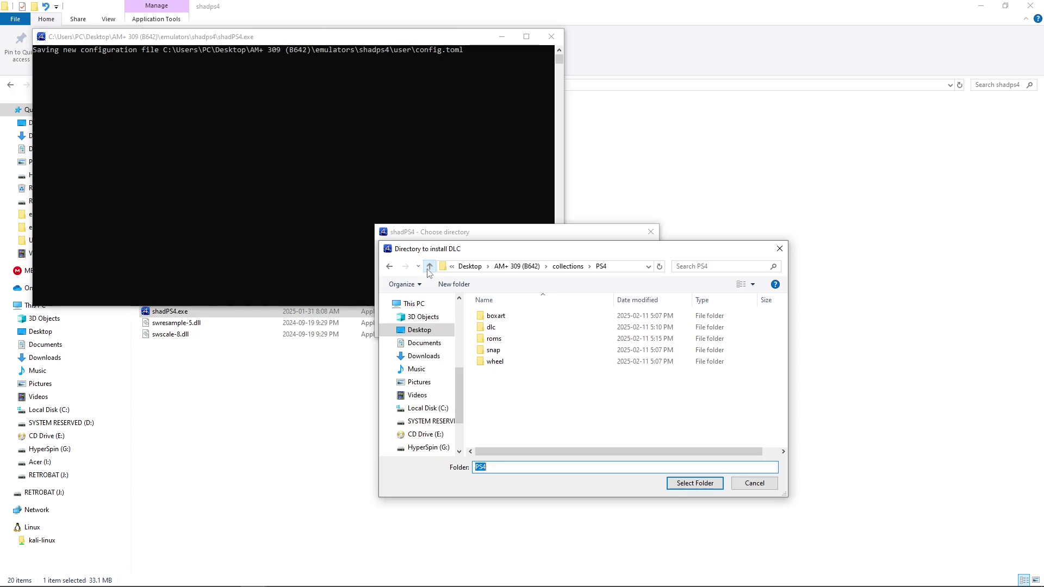
double_click(492, 328)
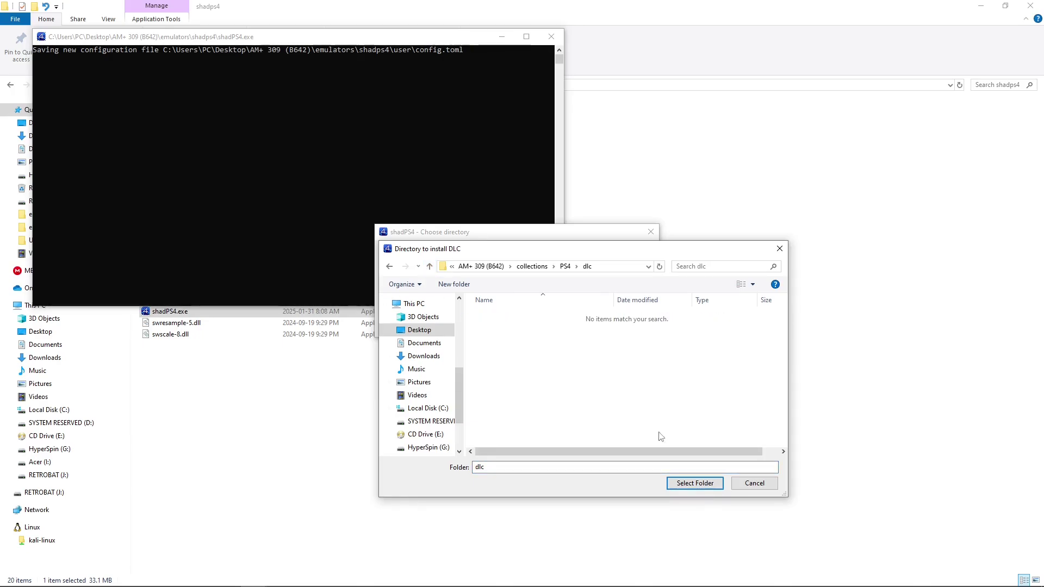
left_click(695, 483)
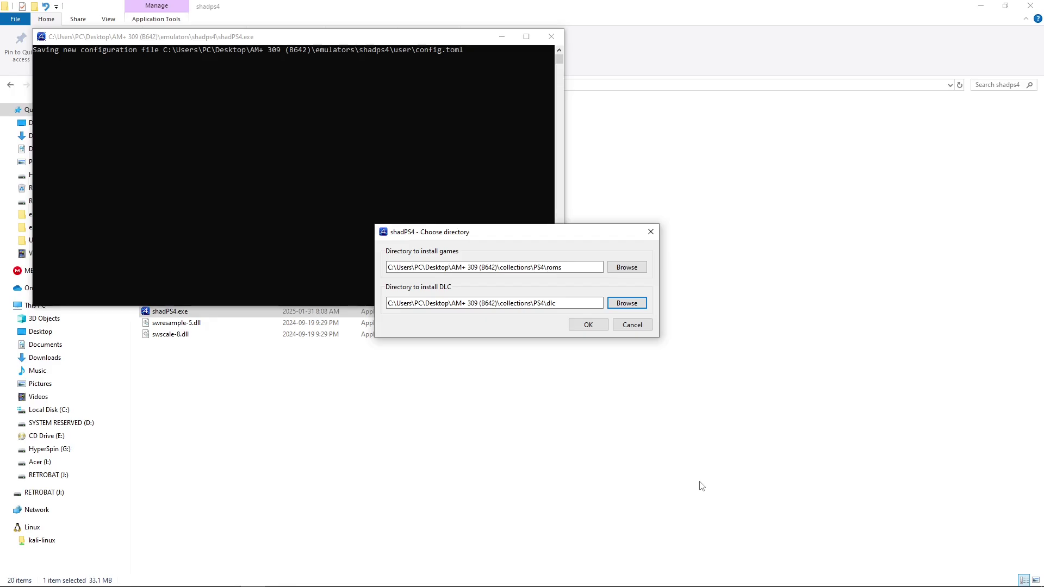
Step: Confirm the install directories and enable fullscreen, leaving the update channel on Release
left_click(588, 326)
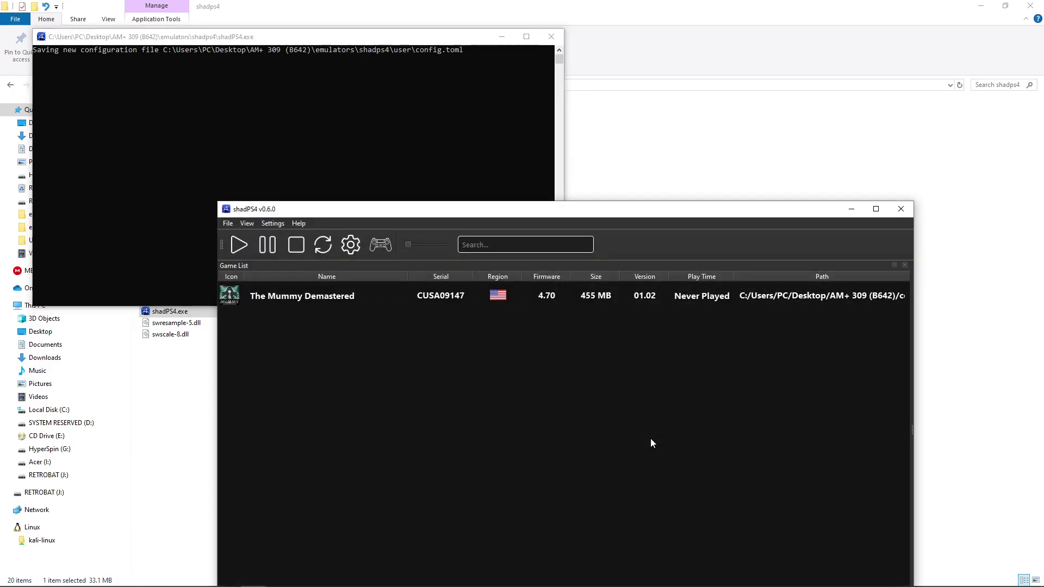
left_click_drag(542, 221, 500, 115)
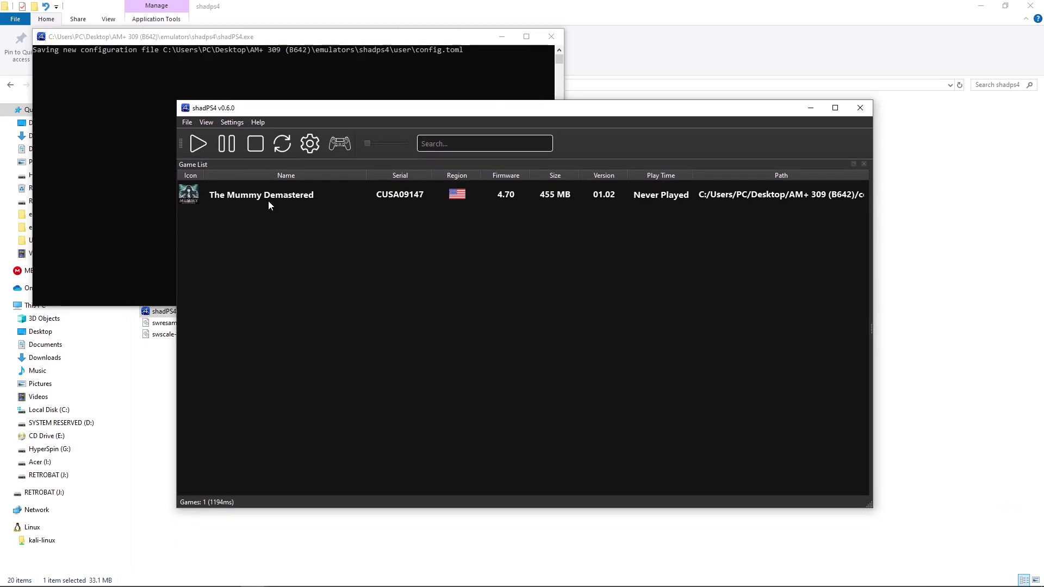
left_click(309, 144)
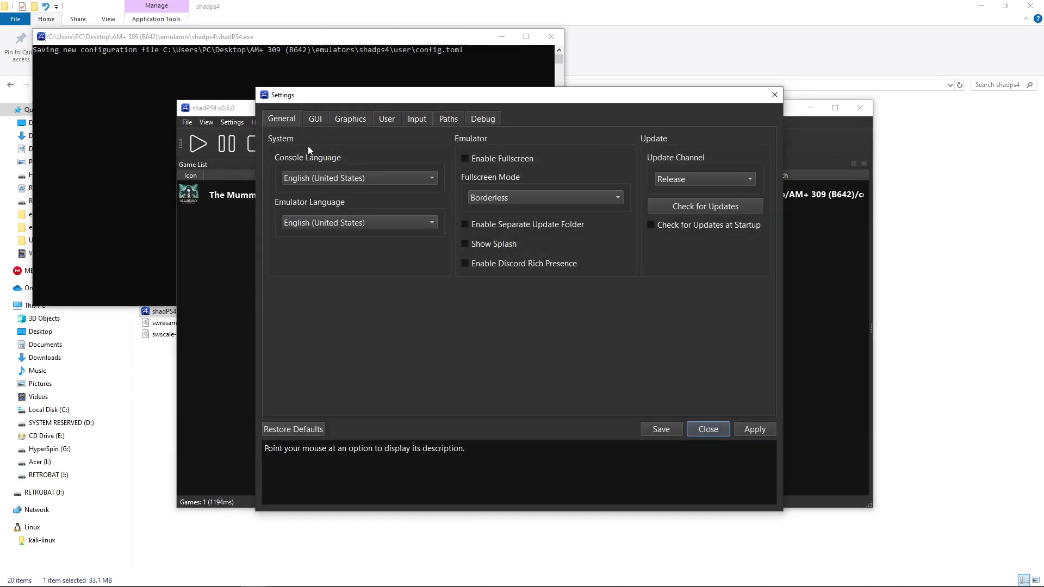
left_click(484, 159)
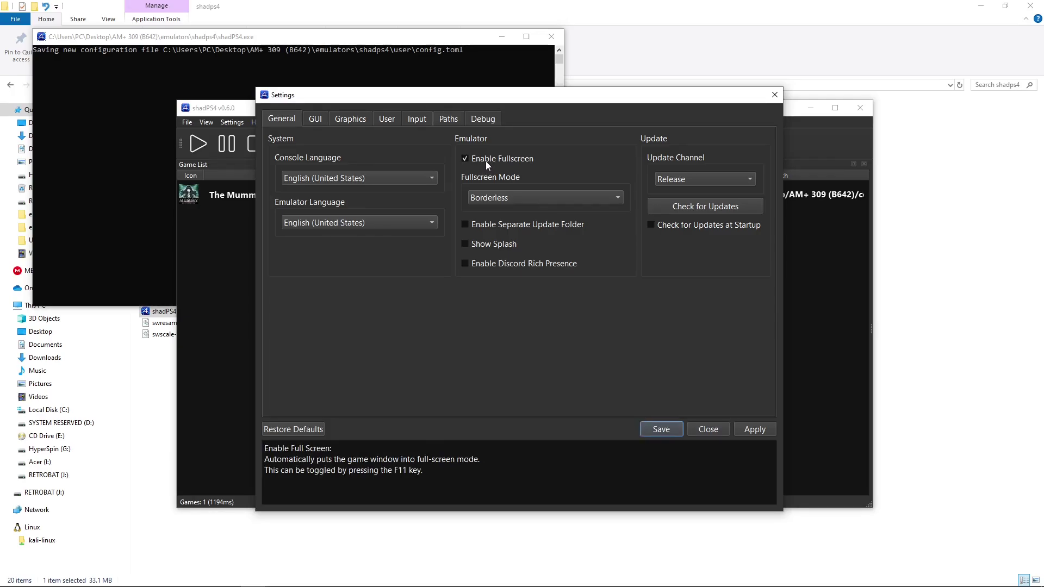
left_click(691, 179)
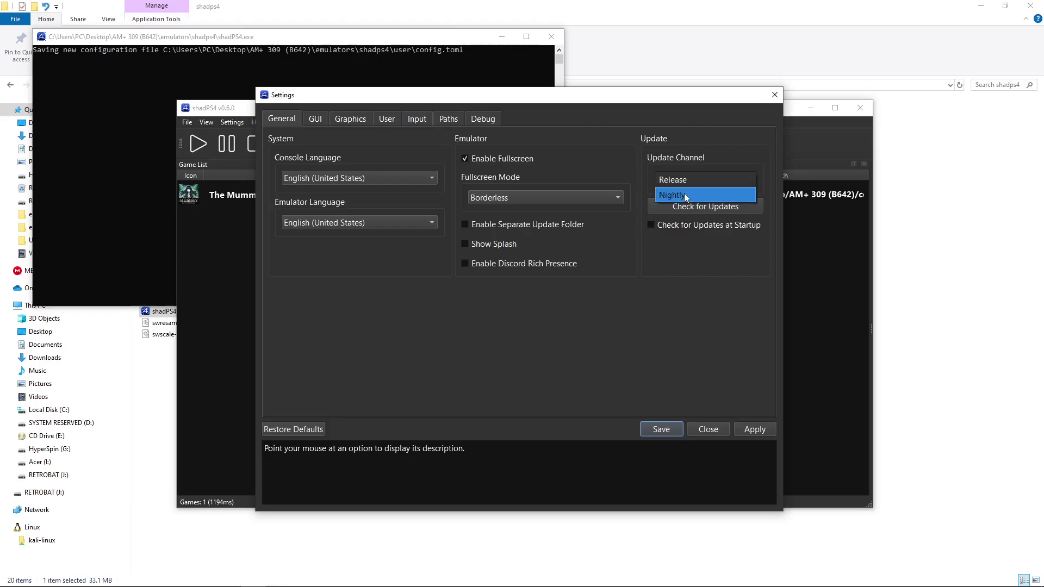
left_click(686, 193)
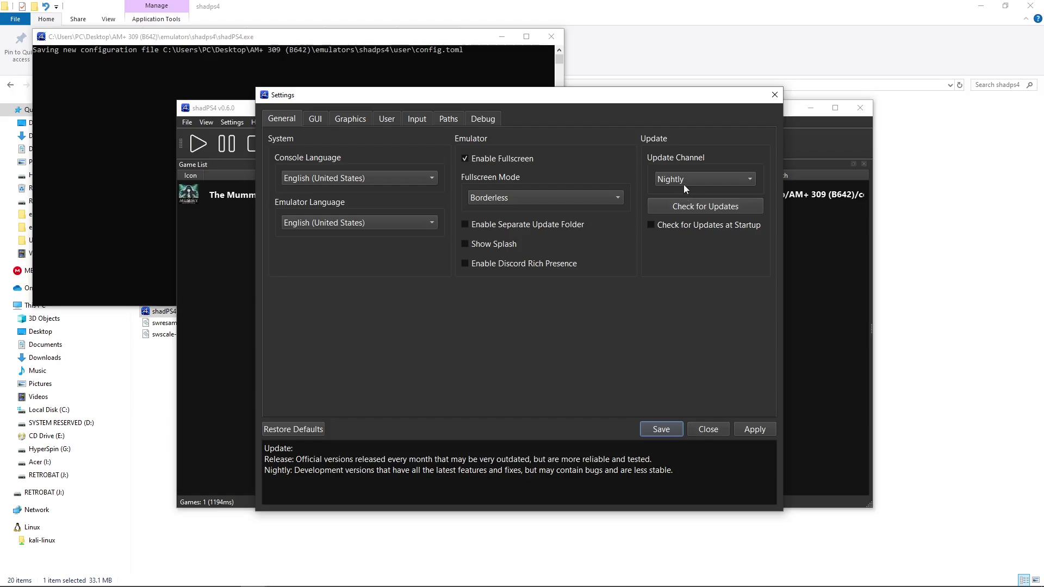
left_click(684, 184)
left_click(686, 168)
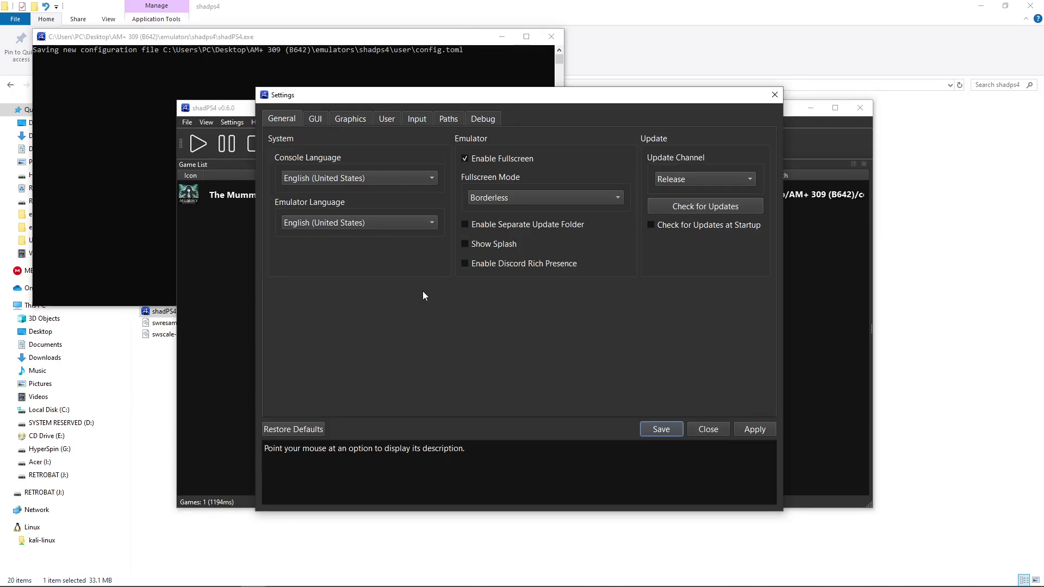
Step: Set the graphics device to Intel(R) HD Graphics 530
left_click(316, 119)
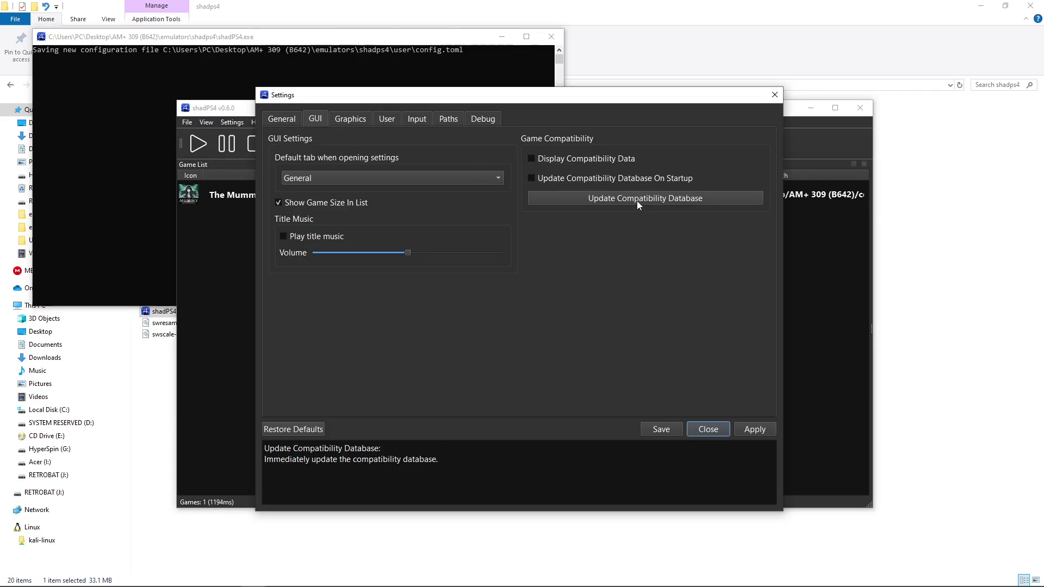
left_click(349, 120)
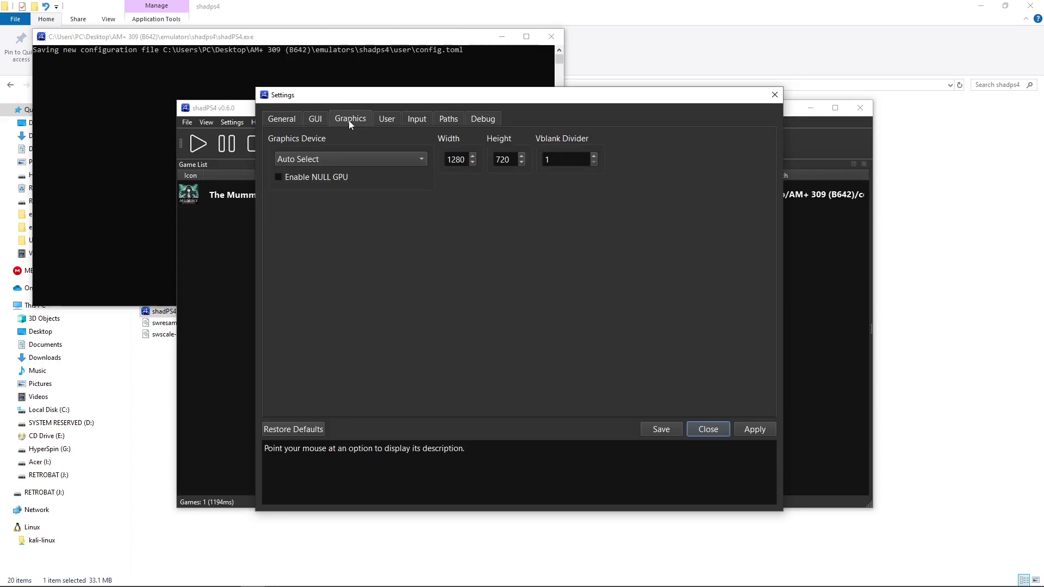
left_click(340, 158)
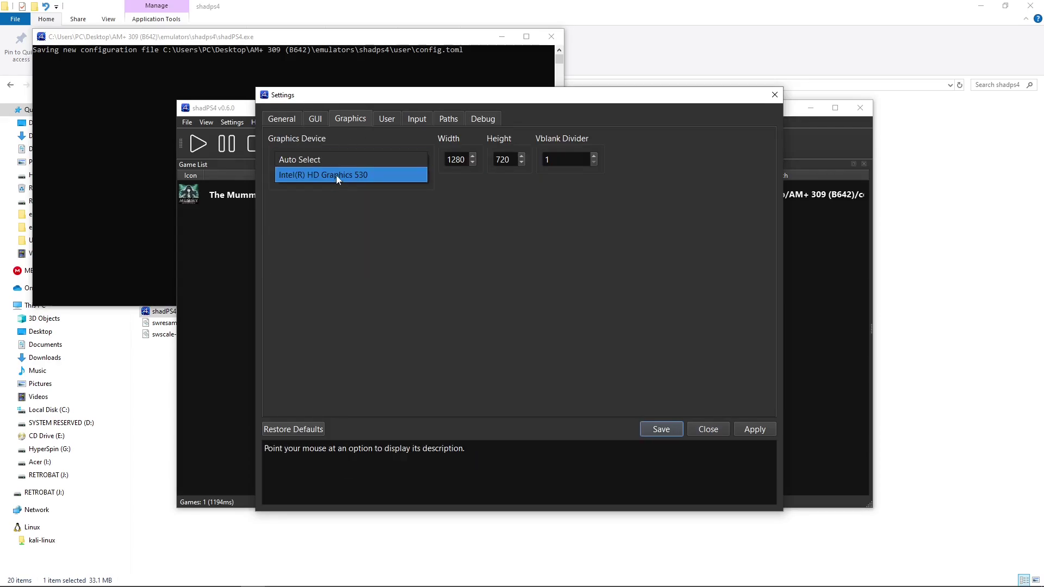
left_click(336, 175)
Step: Review the User, Input, Paths and Debug tabs, save the settings and close shadPS4
left_click(387, 121)
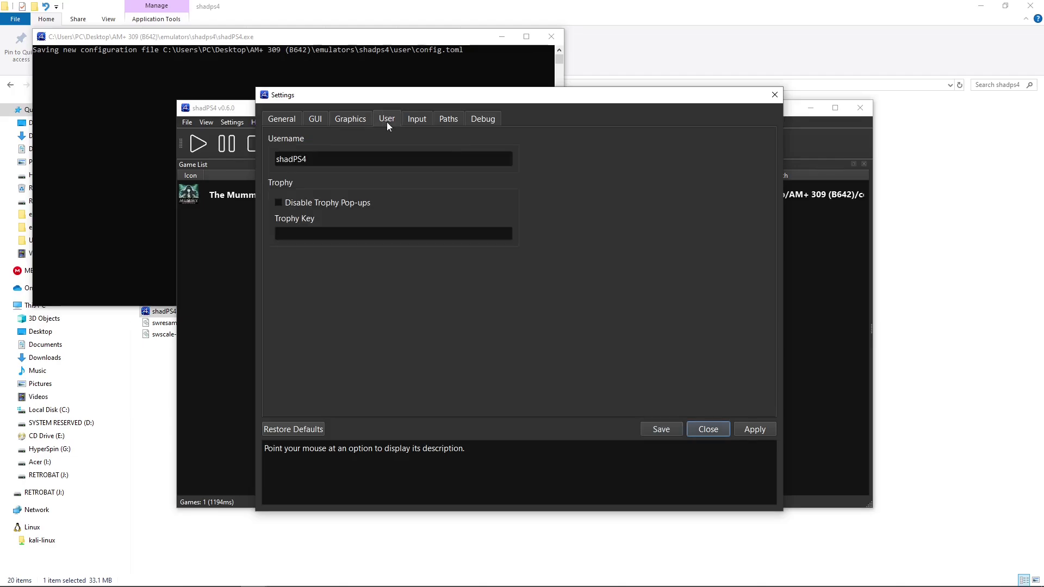
left_click(421, 120)
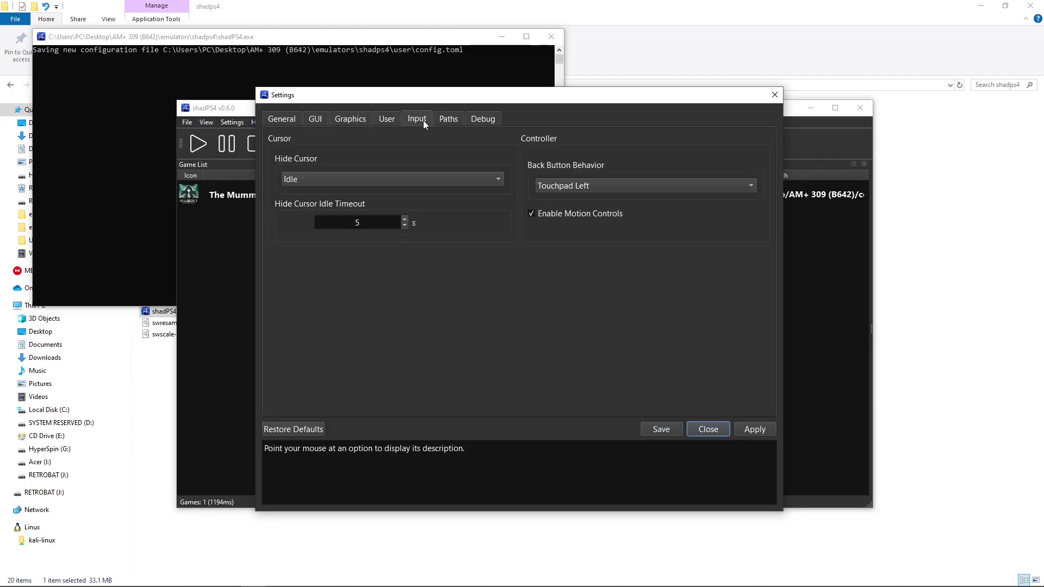
left_click(451, 123)
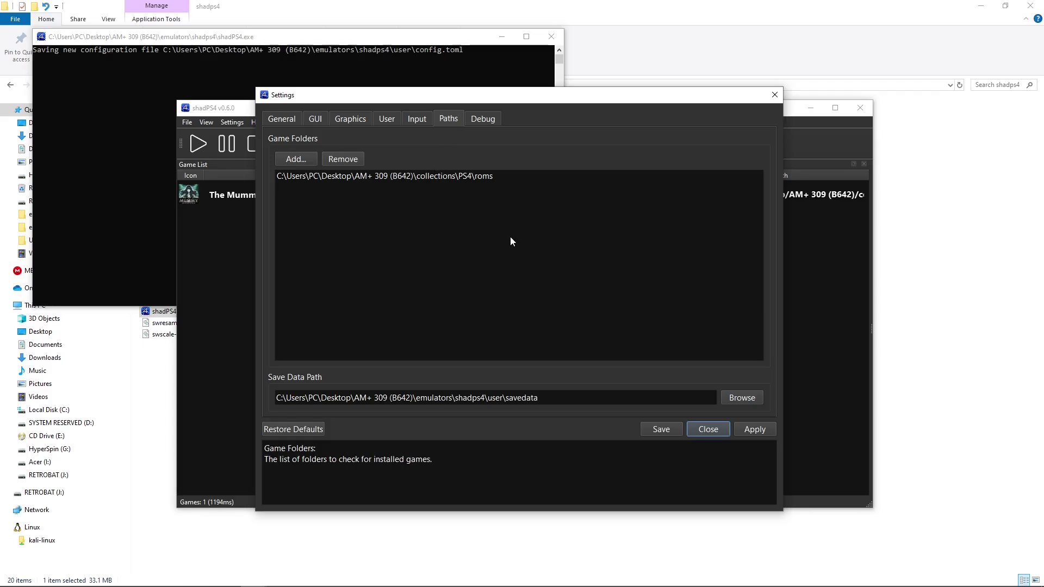
left_click(484, 119)
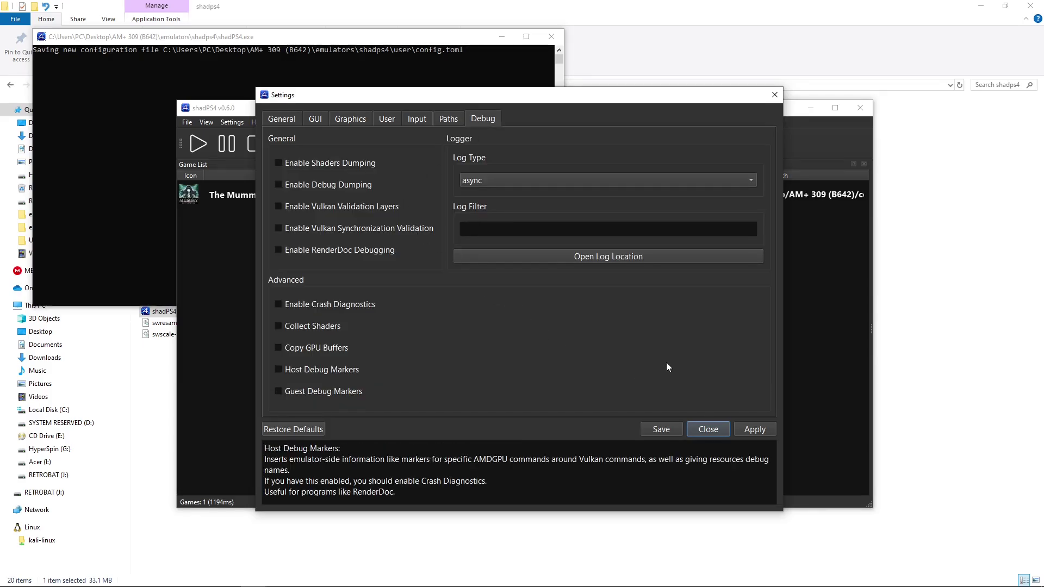
left_click(651, 432)
left_click(859, 108)
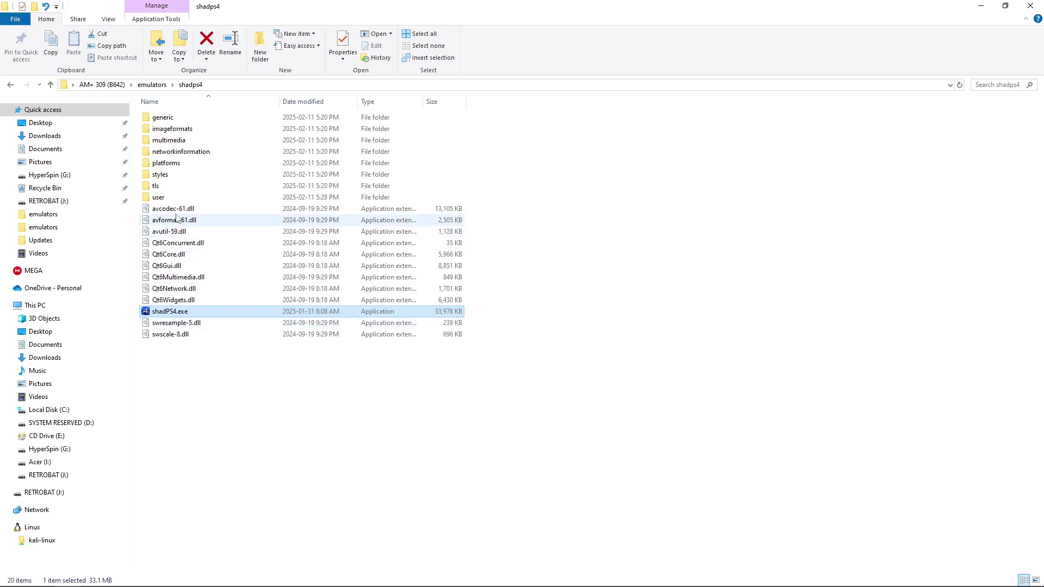
Step: Open the user folder and bring up the context menu for config.toml
double_click(173, 200)
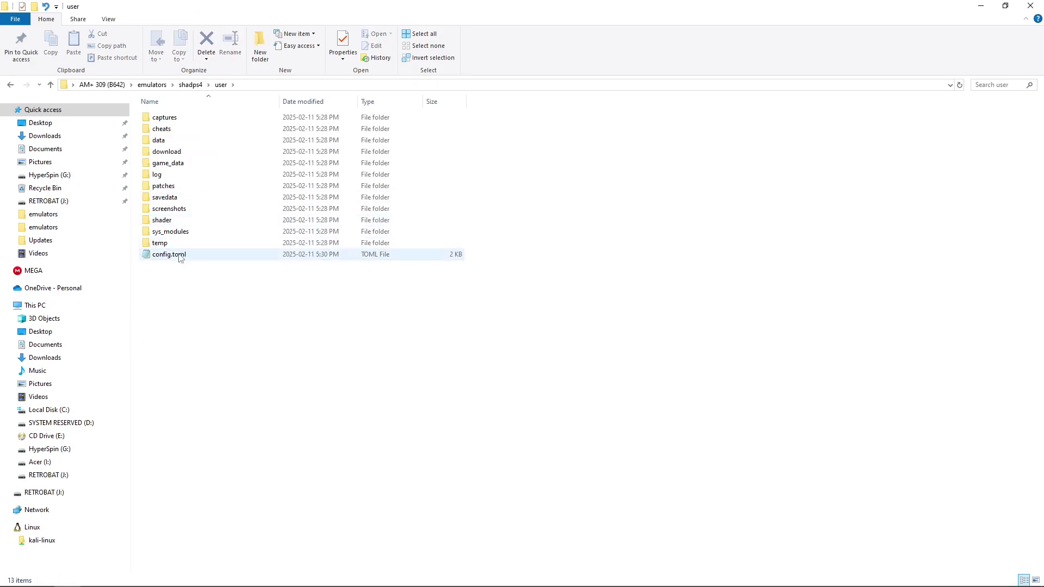
right_click(167, 257)
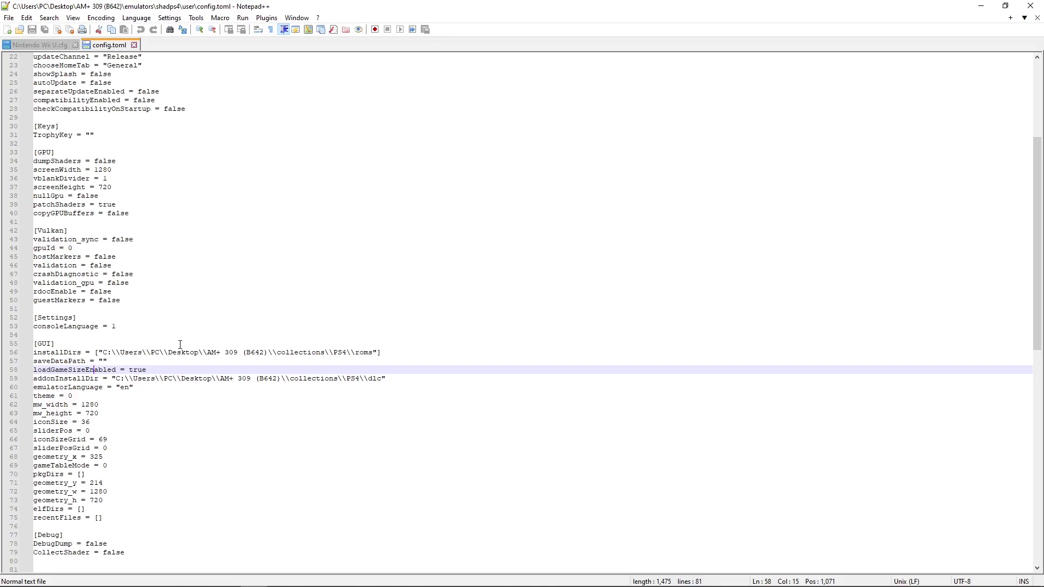
Step: Replace the folder part of the installDirs path on line 56 with the relative ..\.. prefix
left_click(268, 353)
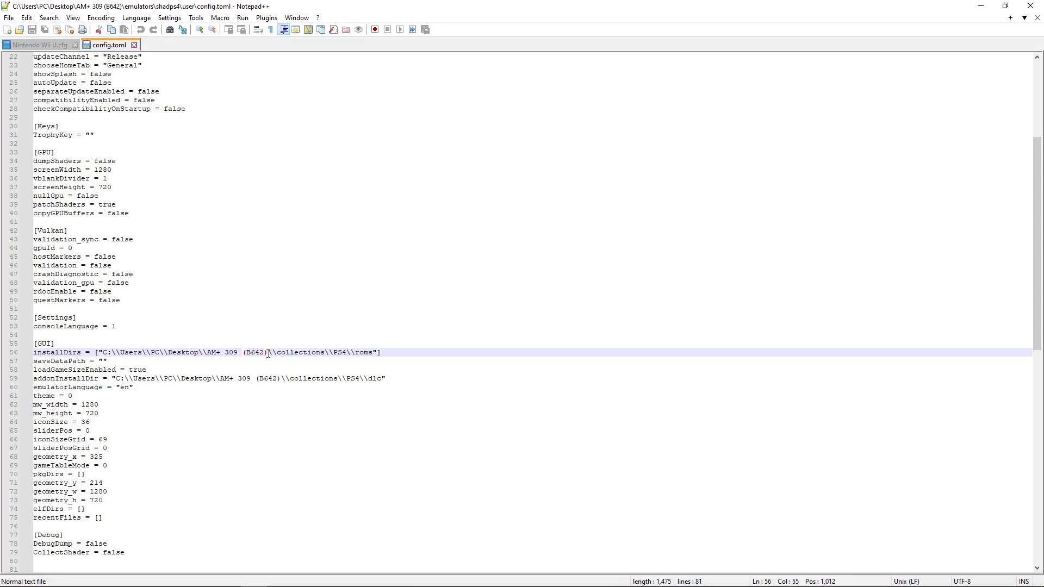
left_click_drag(268, 354, 117, 350)
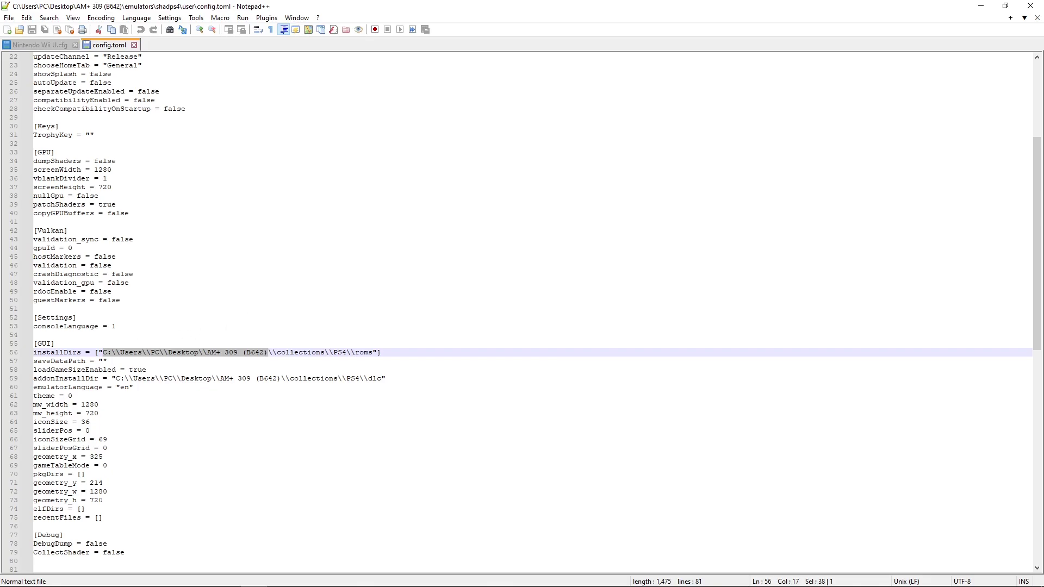
type("..")
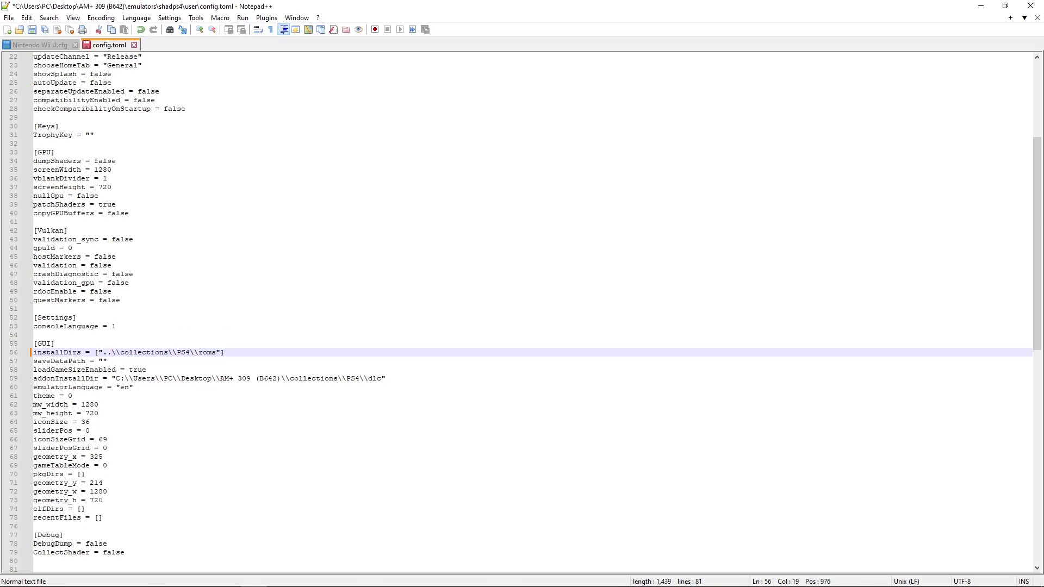
type("\\\\")
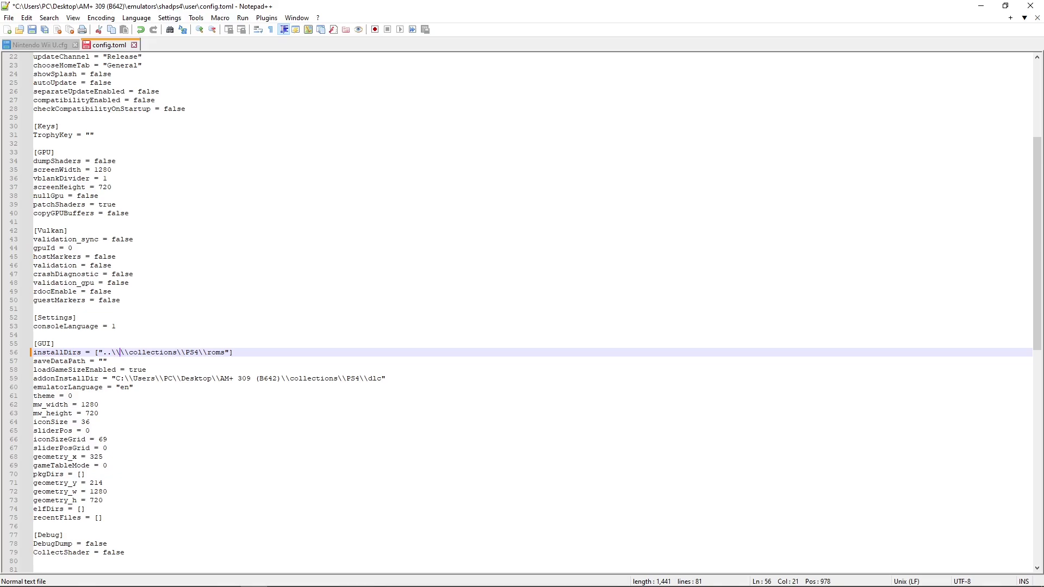
type("..")
Step: Copy the relative ..\..\collections\PS4\ prefix into addonInstallDir and save config.toml
left_click_drag(216, 353, 102, 353)
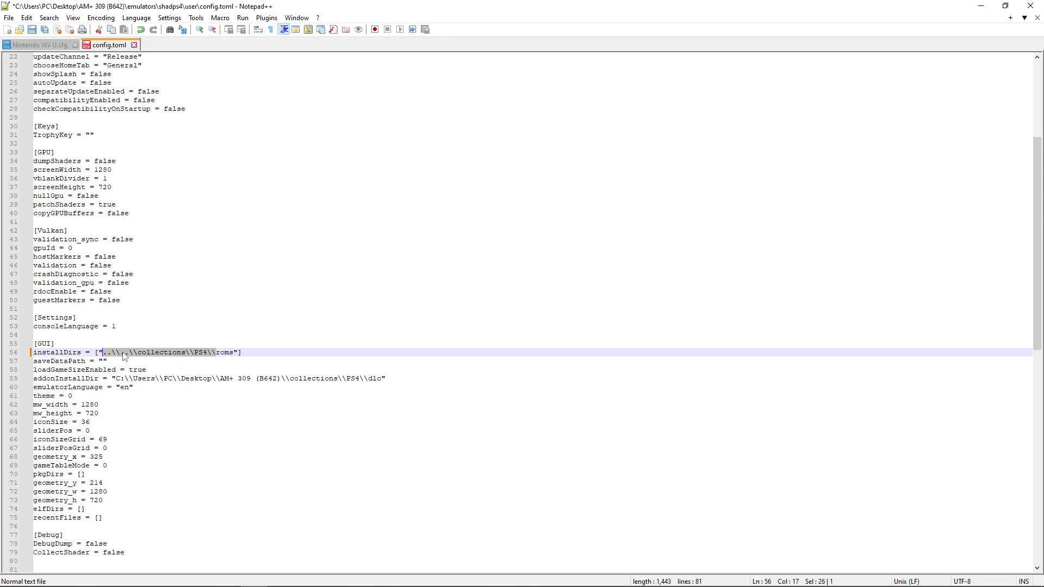
right_click(123, 353)
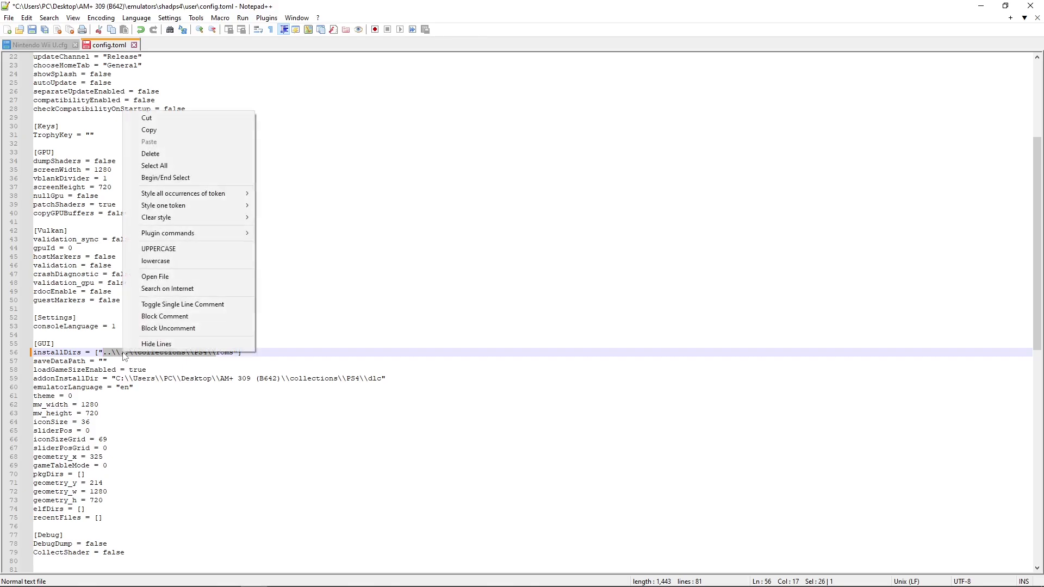
left_click(151, 130)
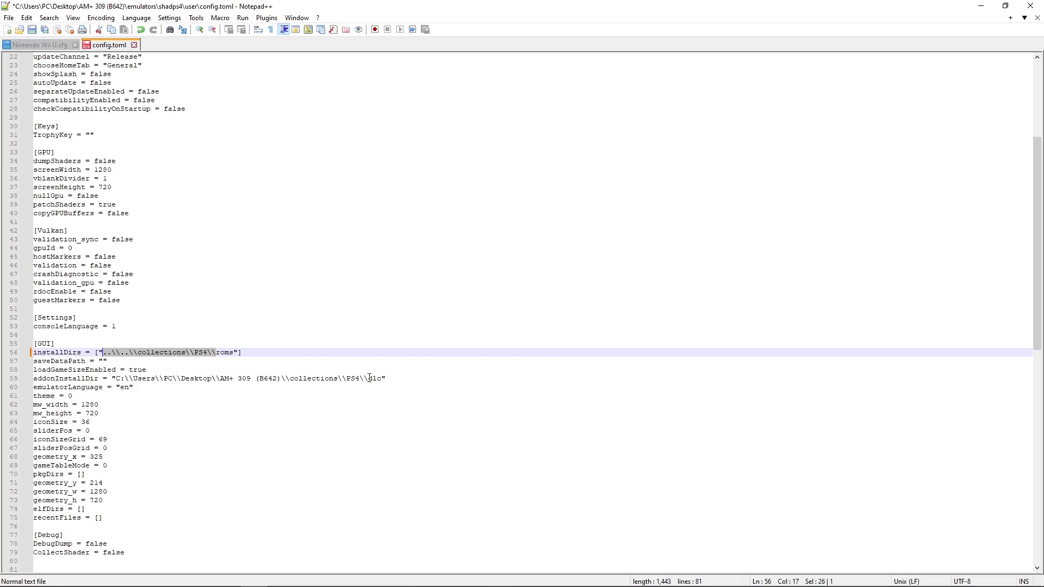
left_click_drag(370, 379, 116, 378)
right_click(132, 379)
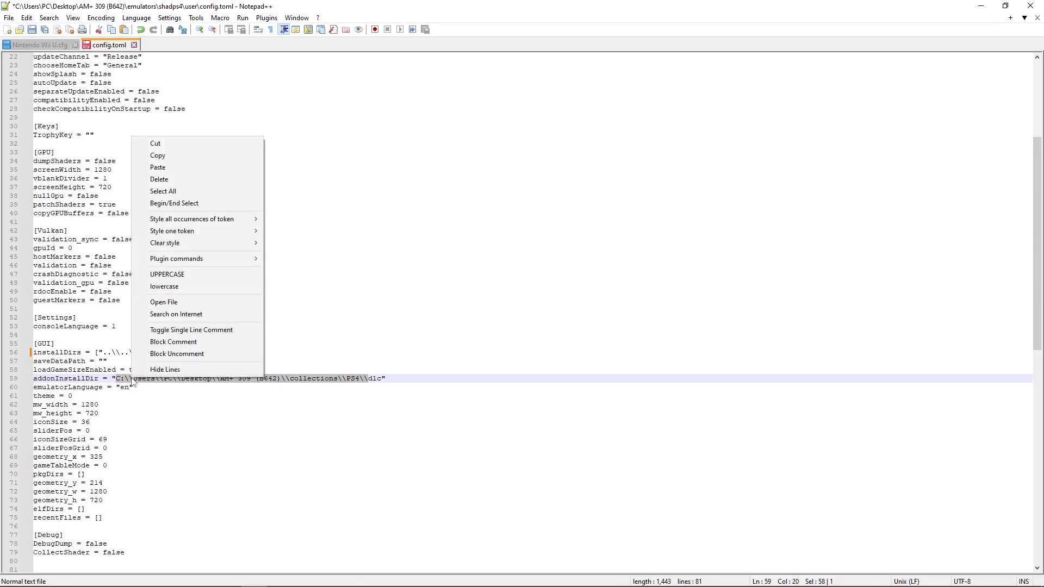
left_click(163, 168)
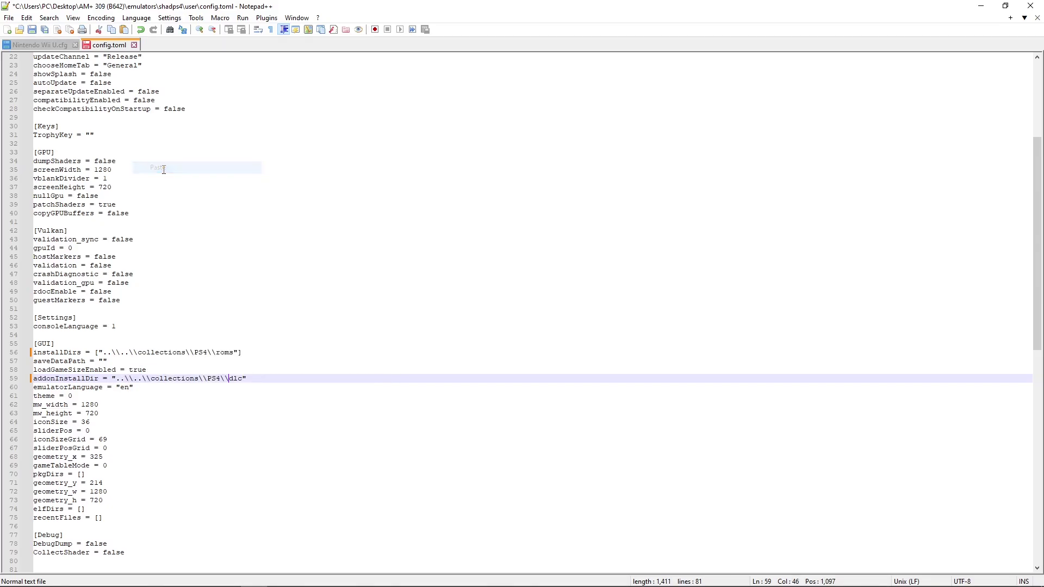
left_click(32, 30)
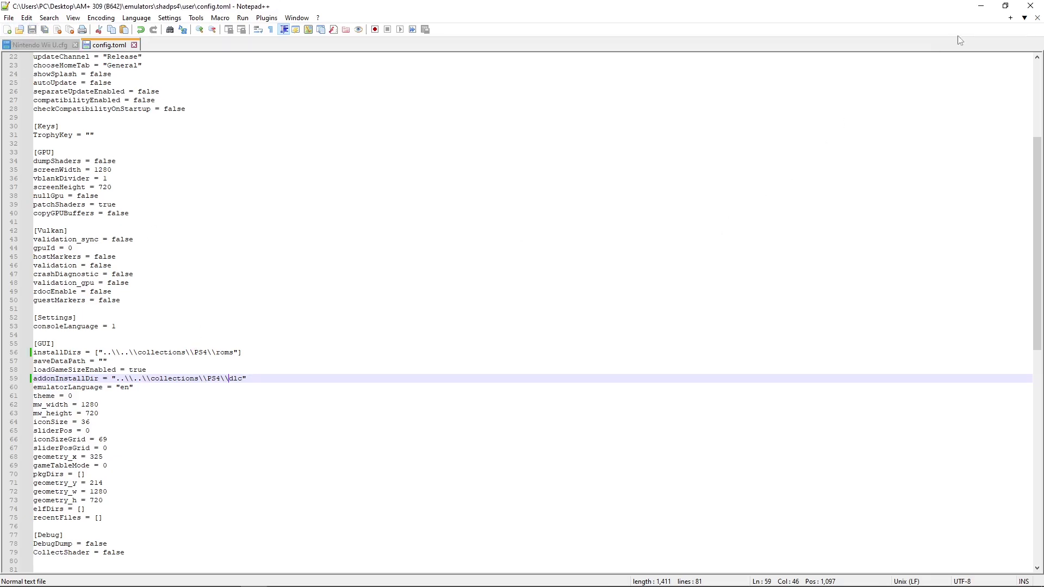
Step: Relaunch shadPS4 and install the main Mummy Demastered PKG into the PS4 roms folder
left_click(1036, 5)
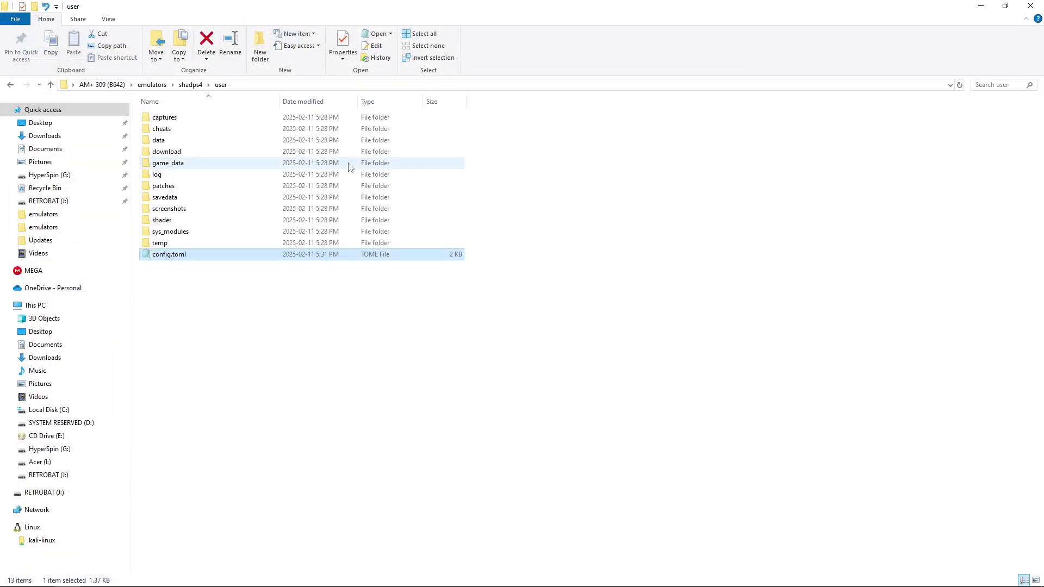
left_click(50, 85)
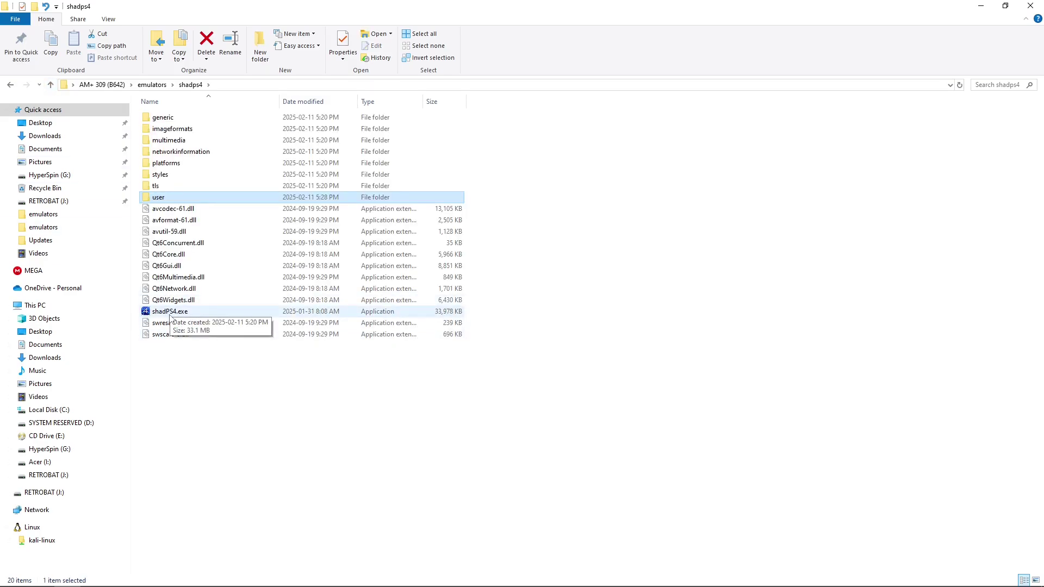
double_click(172, 314)
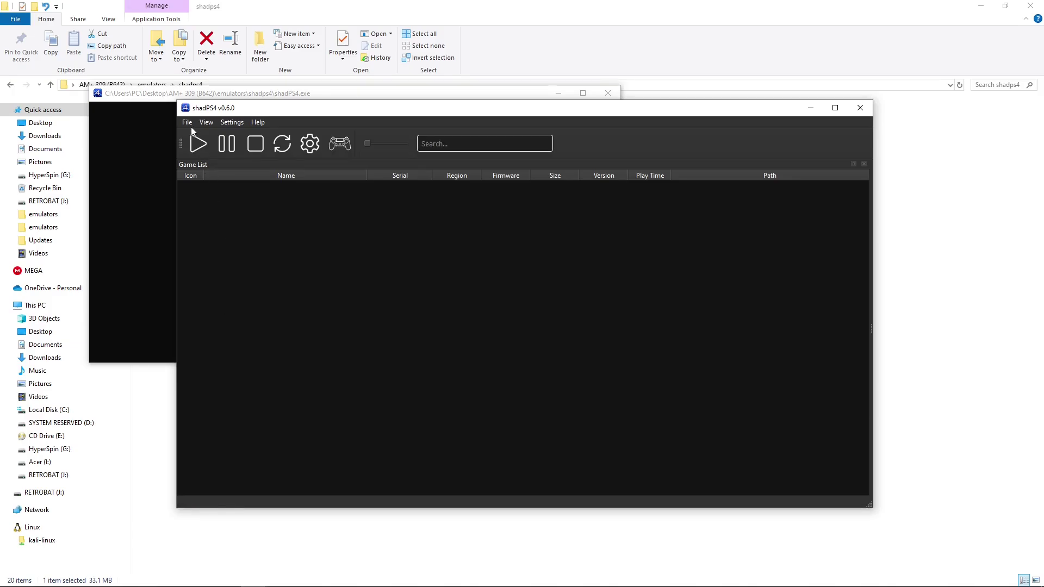
left_click(187, 123)
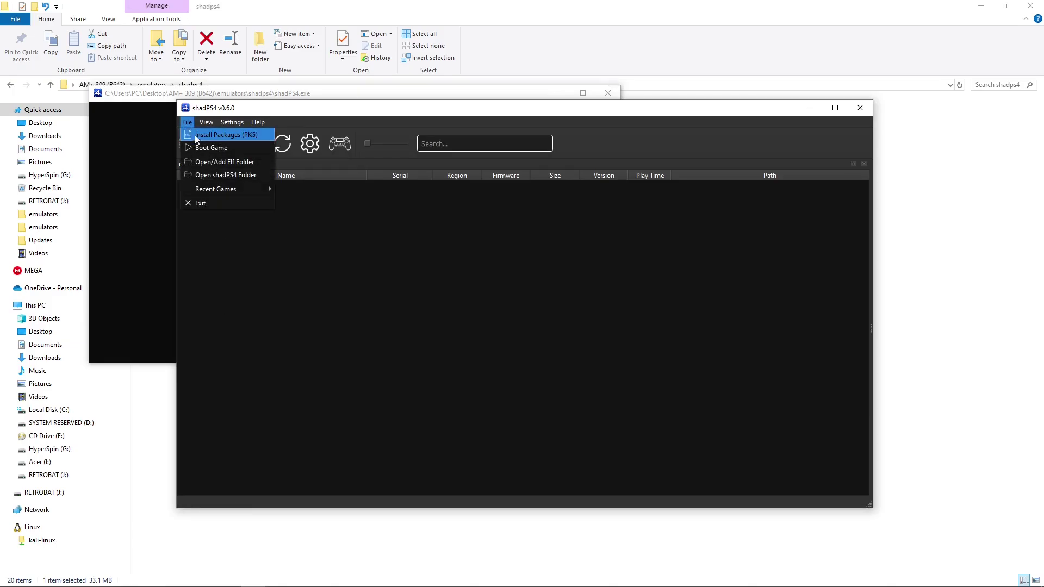
left_click(208, 135)
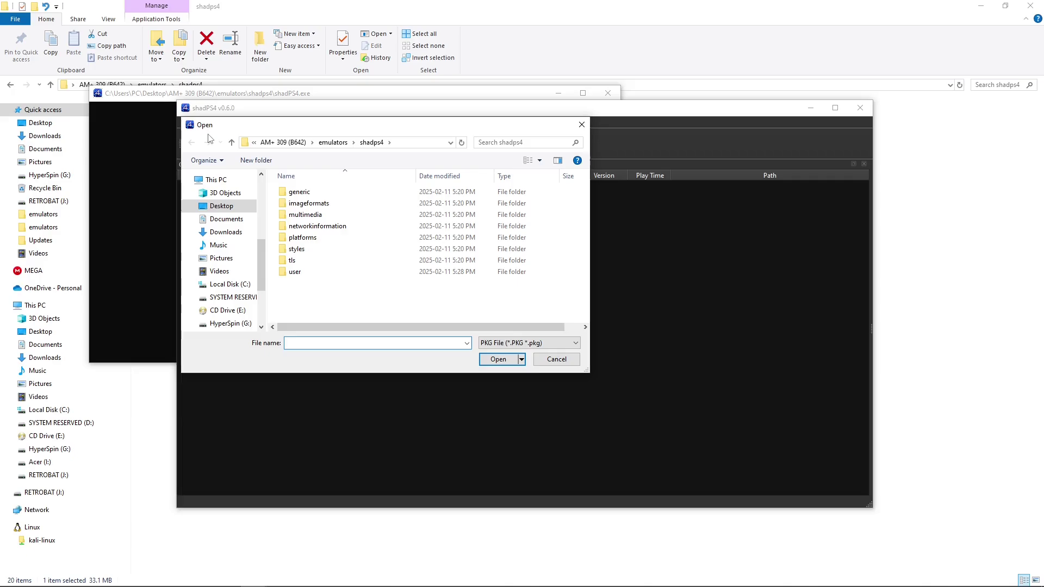
left_click(204, 205)
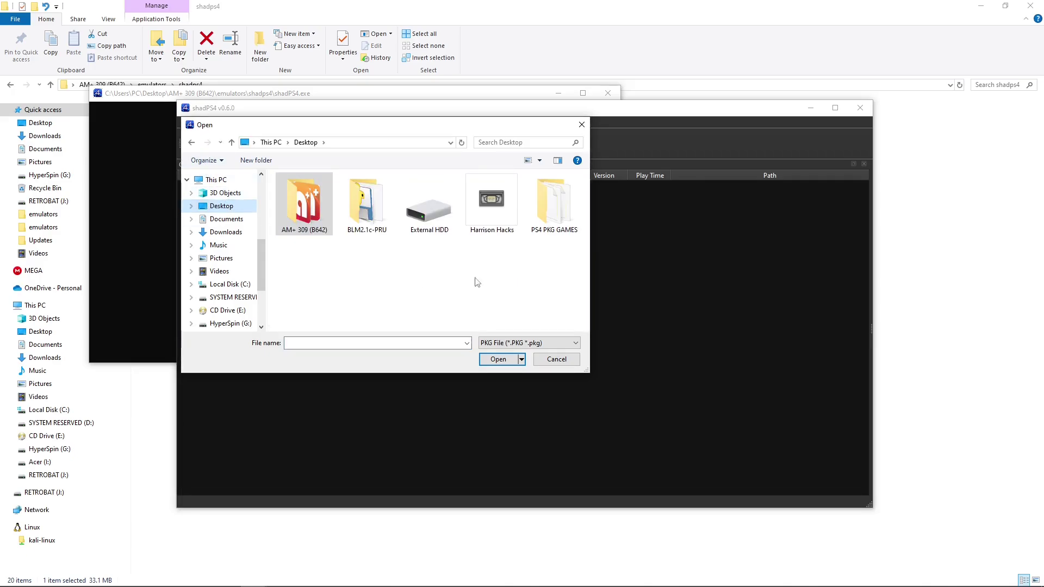
double_click(552, 207)
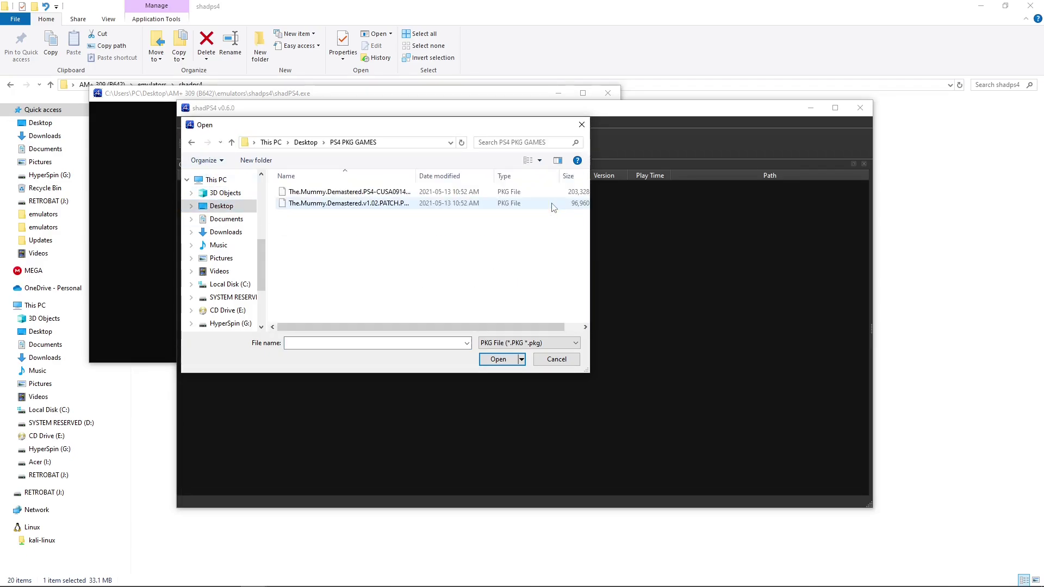
left_click(352, 194)
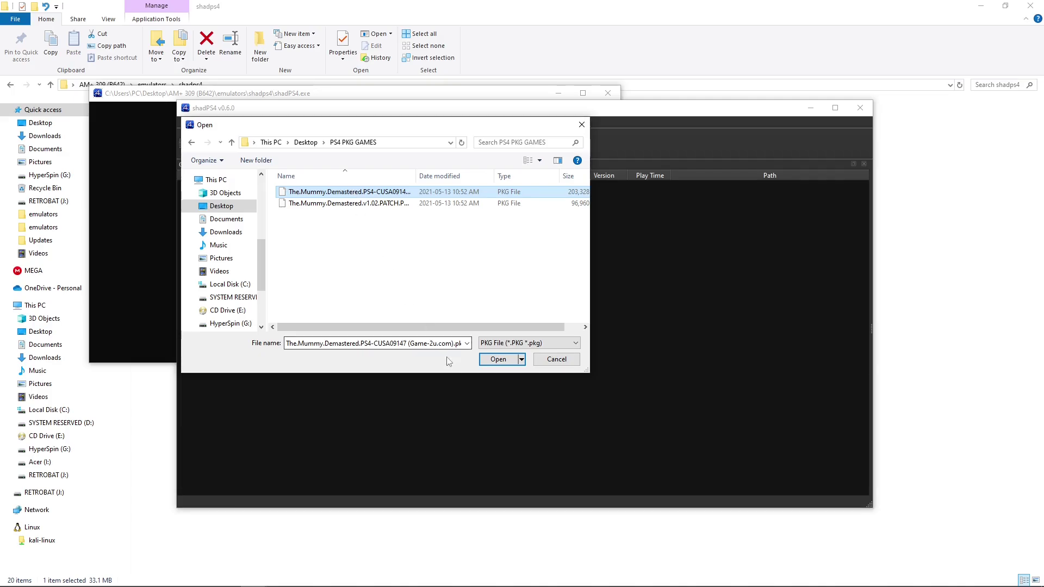
left_click(494, 360)
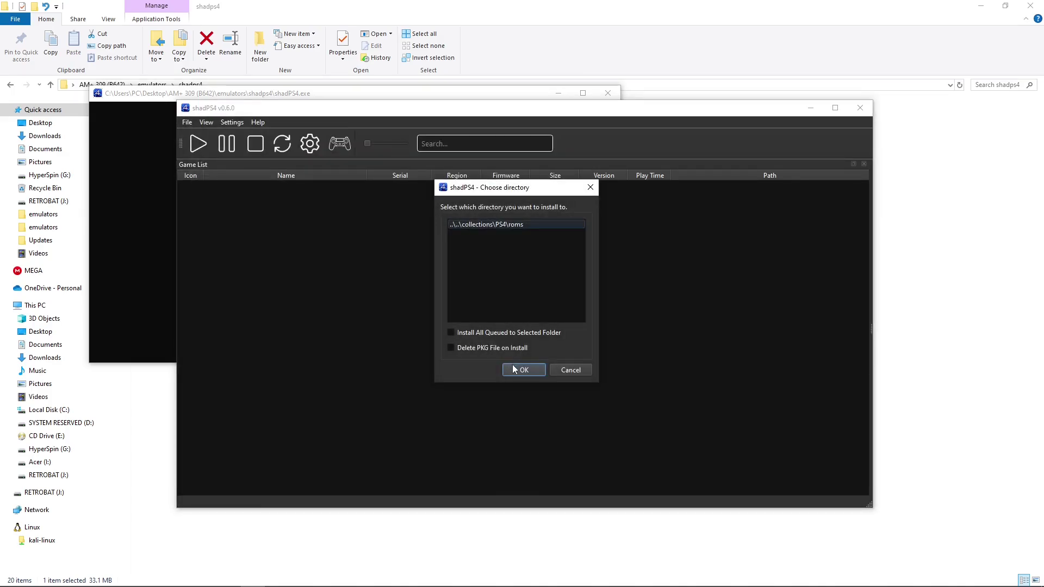
left_click(522, 370)
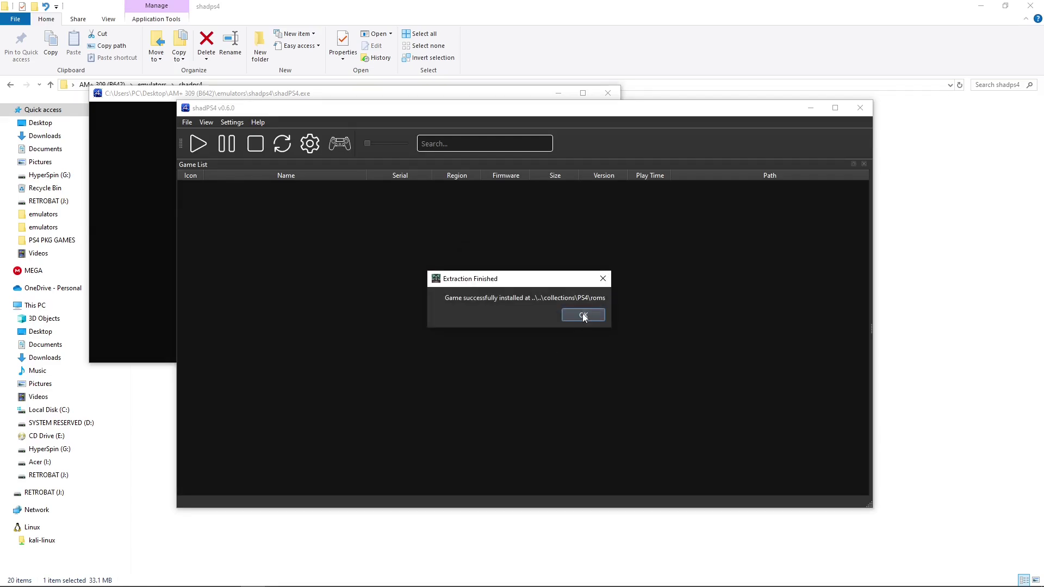
left_click(582, 316)
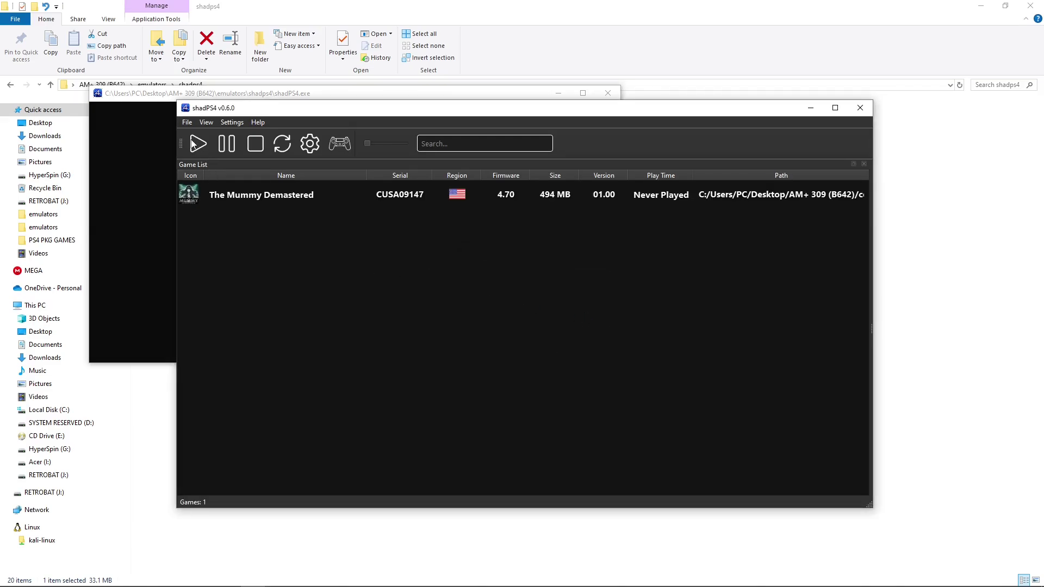
Step: Install the v1.02 patch PKG into the same roms folder, agreeing to patch 01.02
left_click(187, 122)
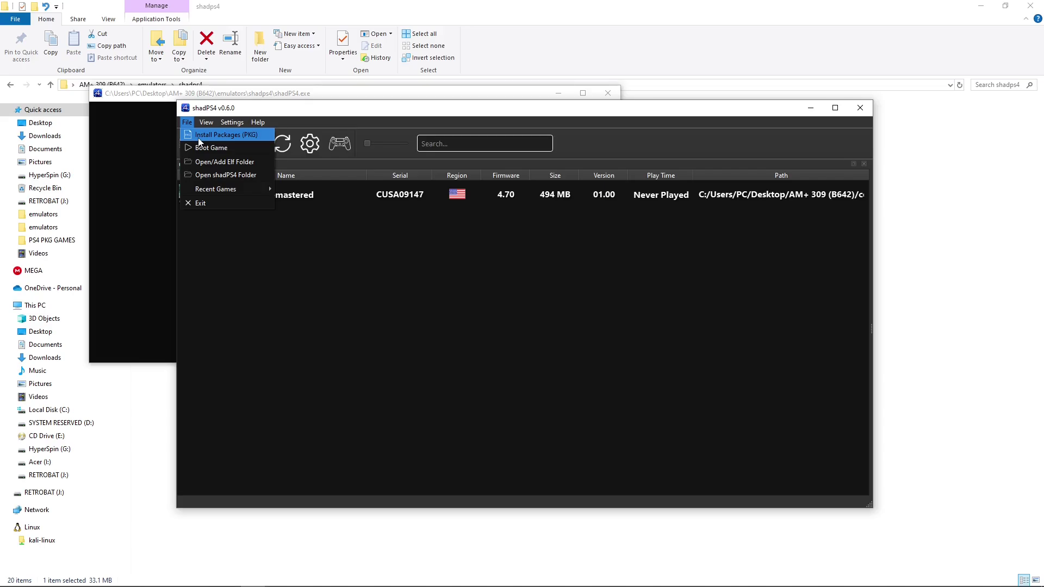
left_click(199, 137)
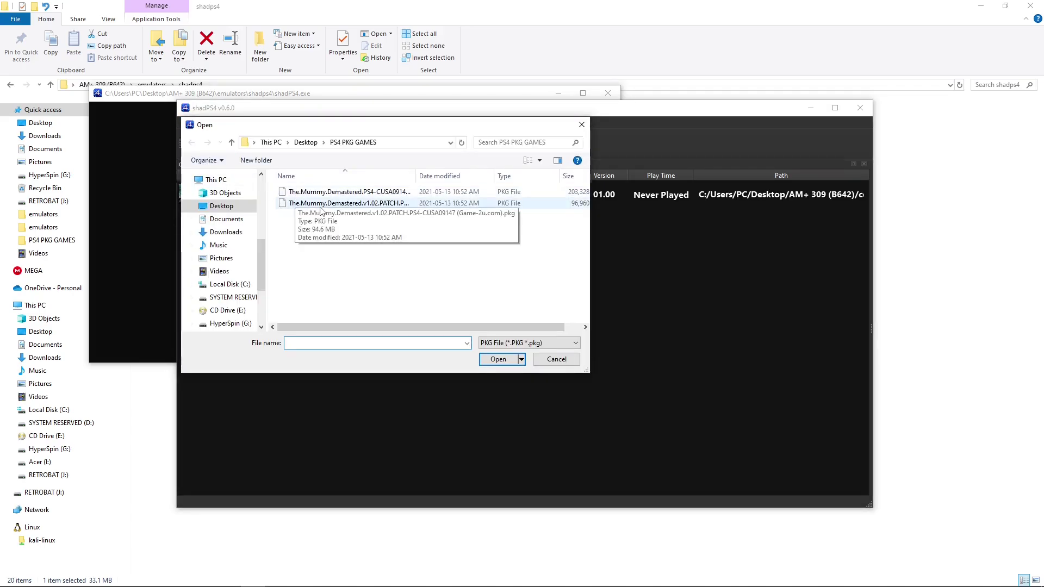
left_click(324, 205)
left_click(494, 360)
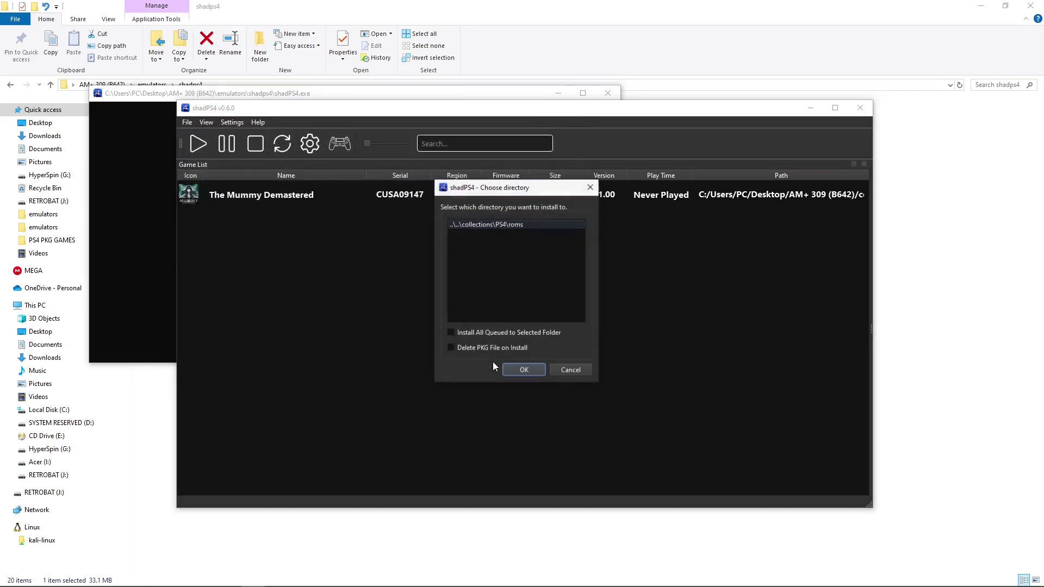
left_click(521, 372)
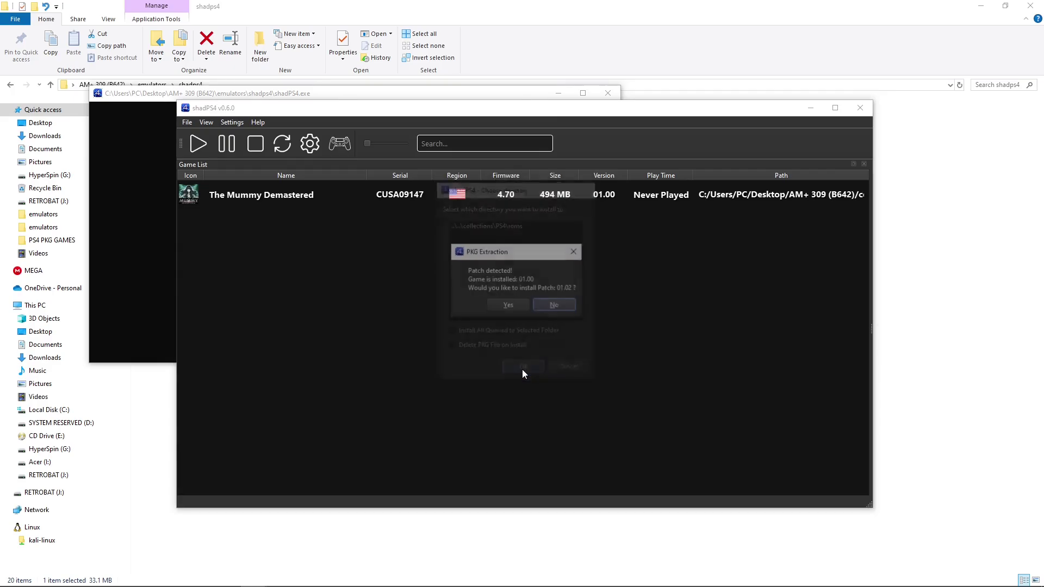
left_click(508, 301)
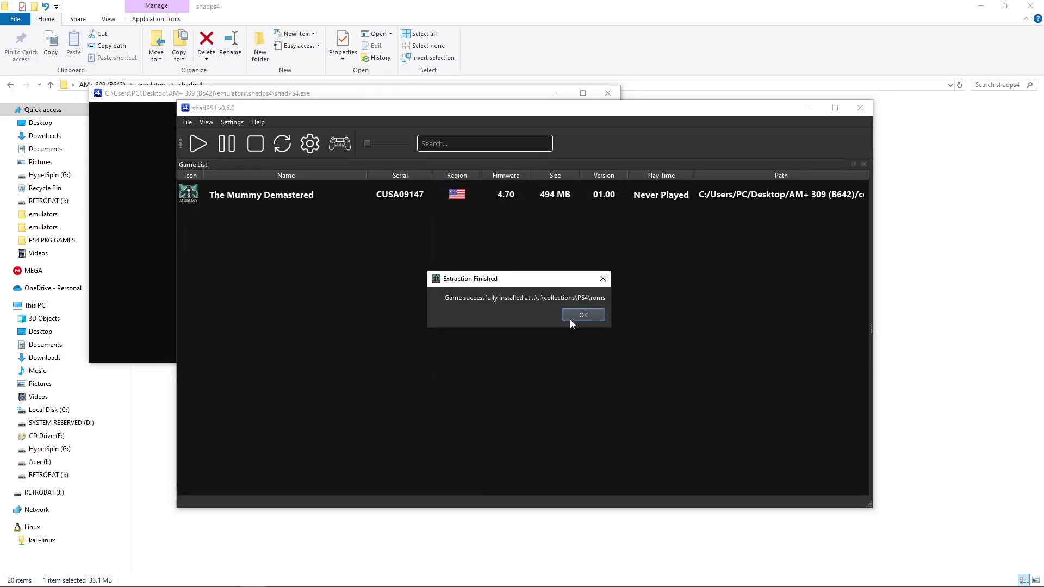
left_click(573, 318)
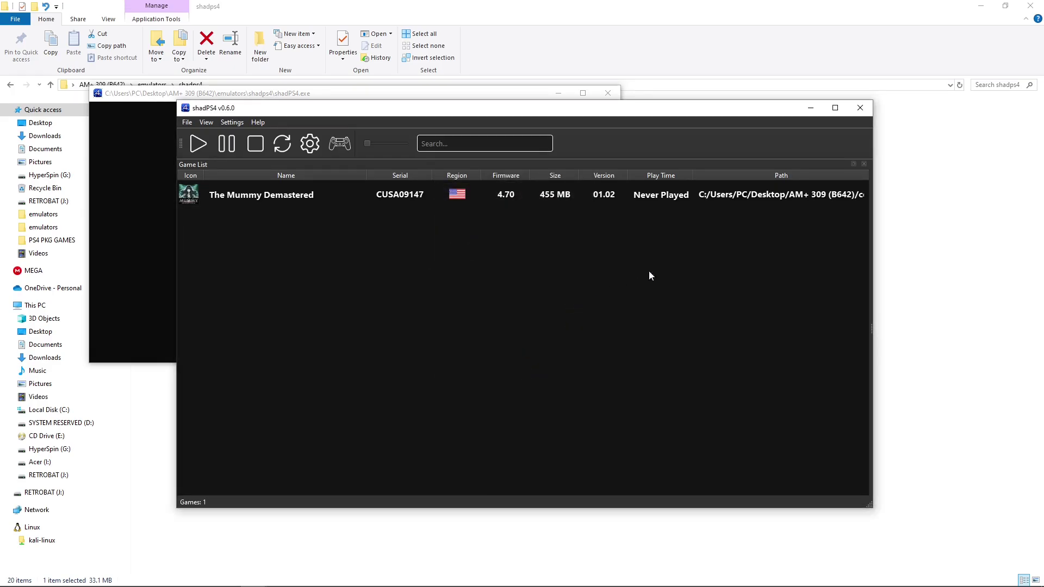
Step: Close shadPS4 and create an empty Sony Playstation 4.cfg file in the emulators folder
left_click(860, 109)
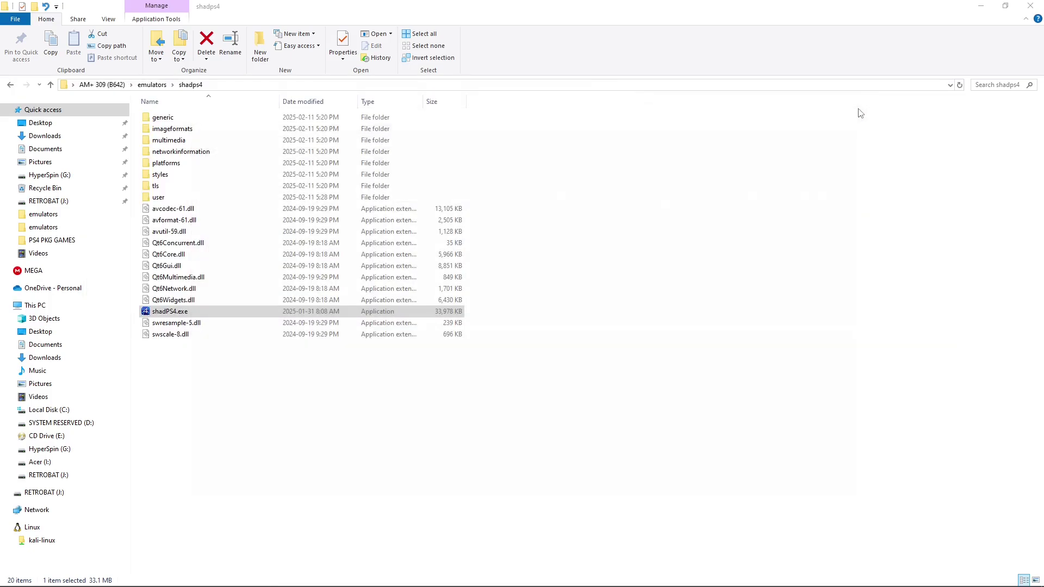
left_click(152, 85)
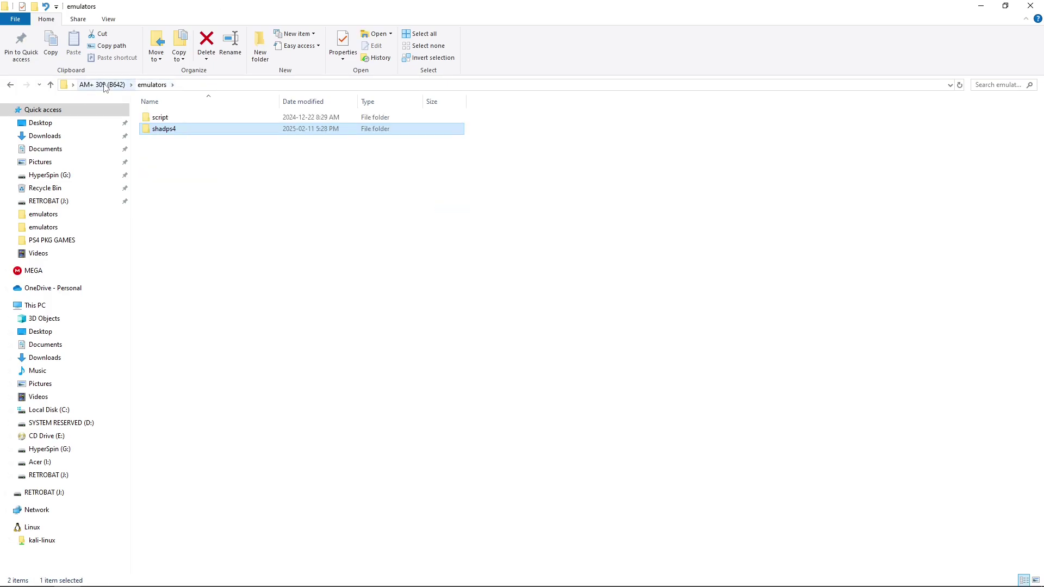
right_click(283, 222)
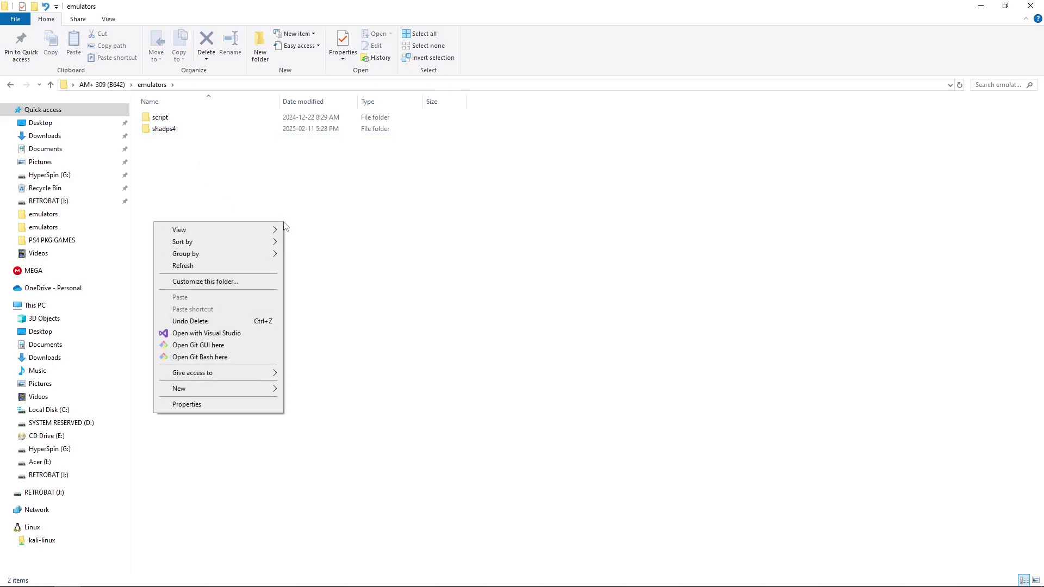
right_click(321, 226)
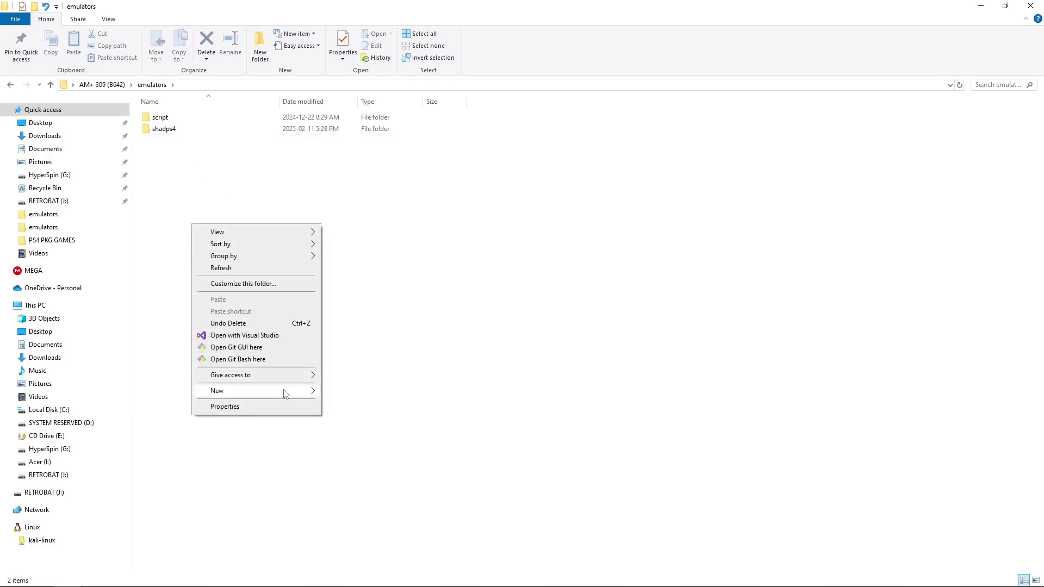
mouse_move(286, 392)
left_click(369, 515)
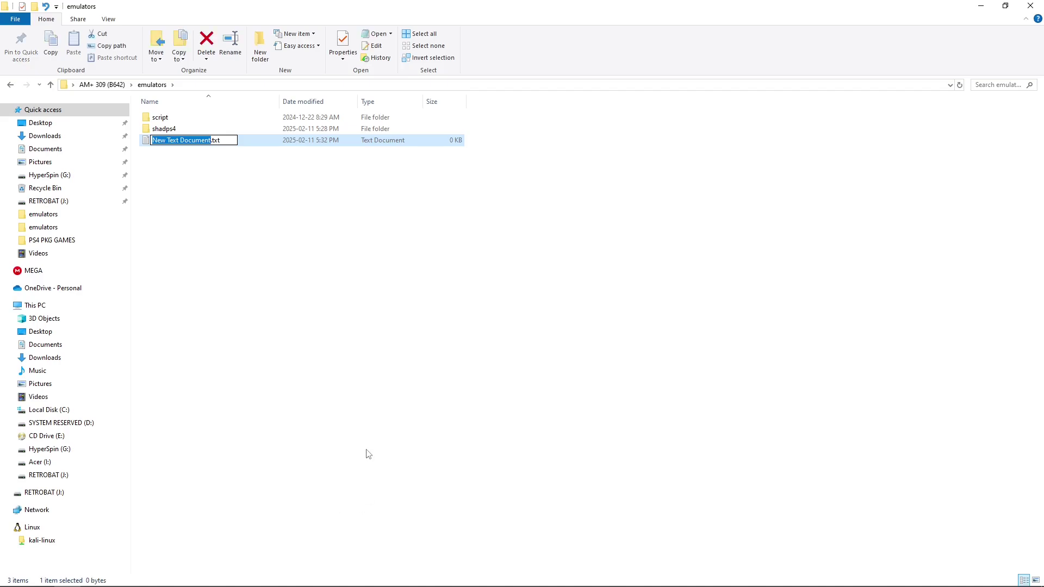
type("Sony Playstation")
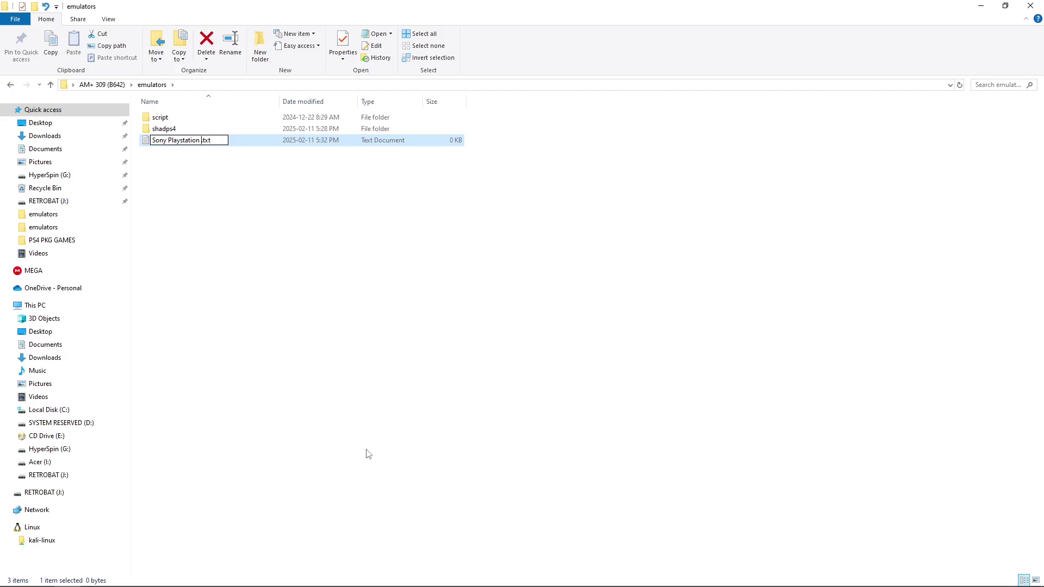
type(" 4")
key("BackSpace")
key("BackSpace")
type("cfg")
key("Return")
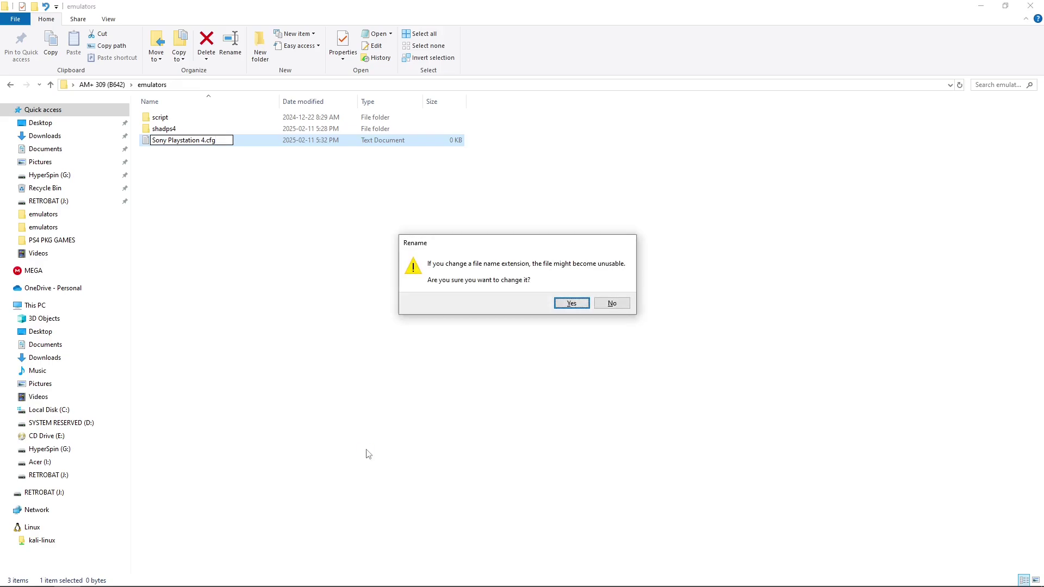
left_click(565, 302)
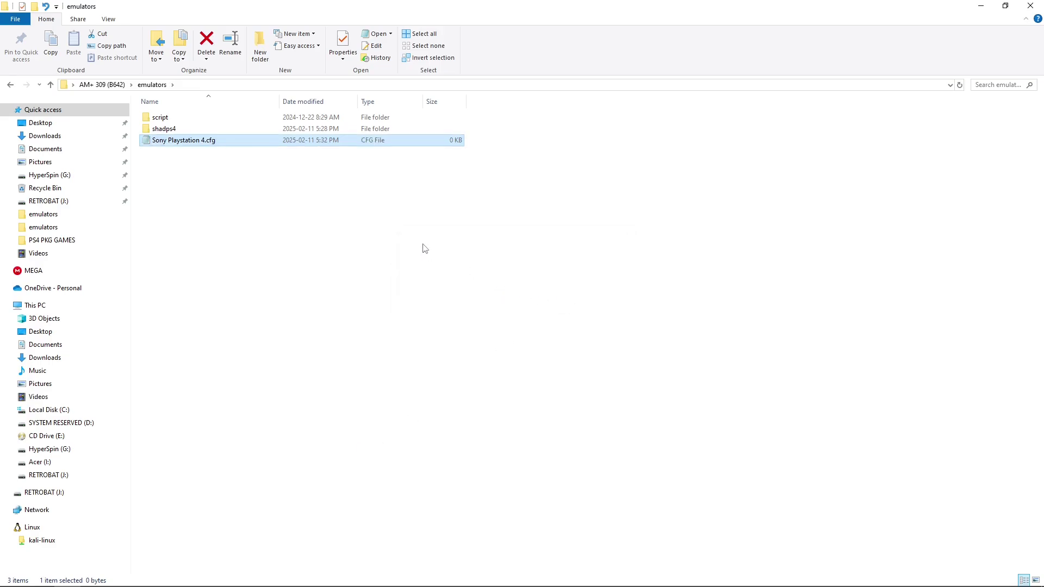
Step: Check the View tab's extension options, return to Home and clear the selection
left_click(109, 20)
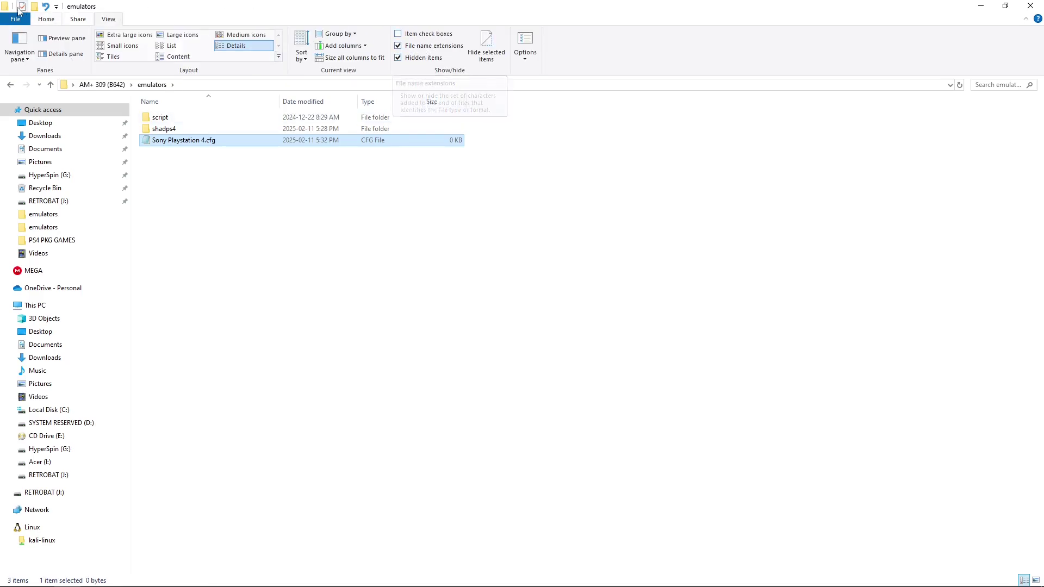
left_click(42, 20)
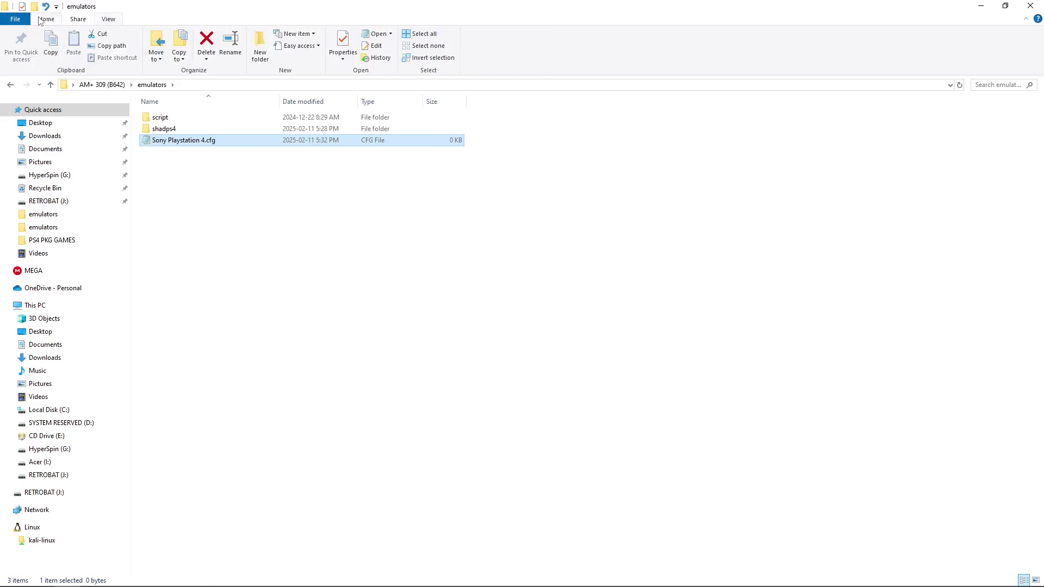
left_click(279, 234)
Step: Open Sony Playstation 4.cfg, copy the config lines from the desktop copy, then close that copy
double_click(188, 141)
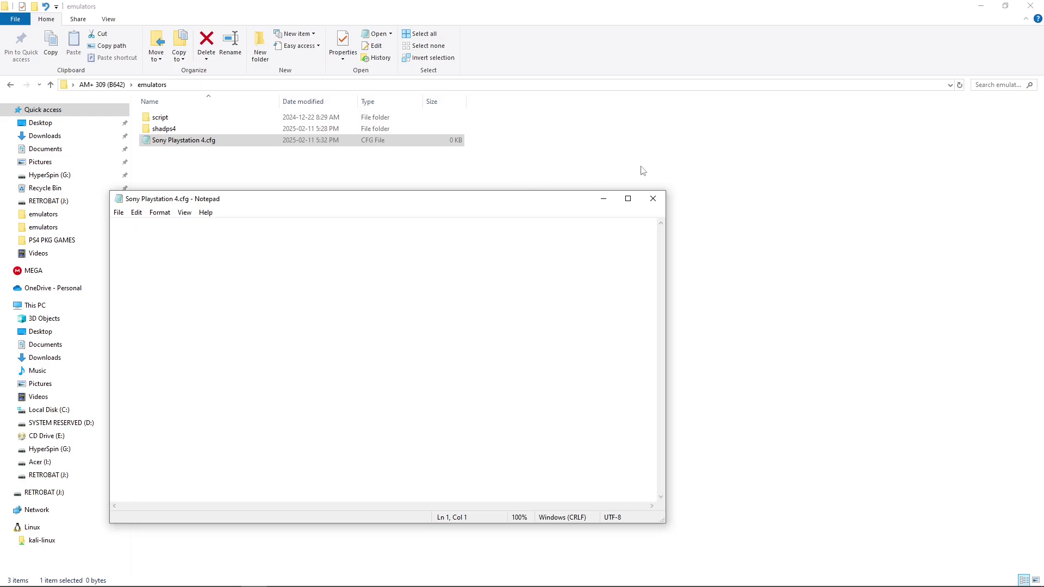
left_click(976, 5)
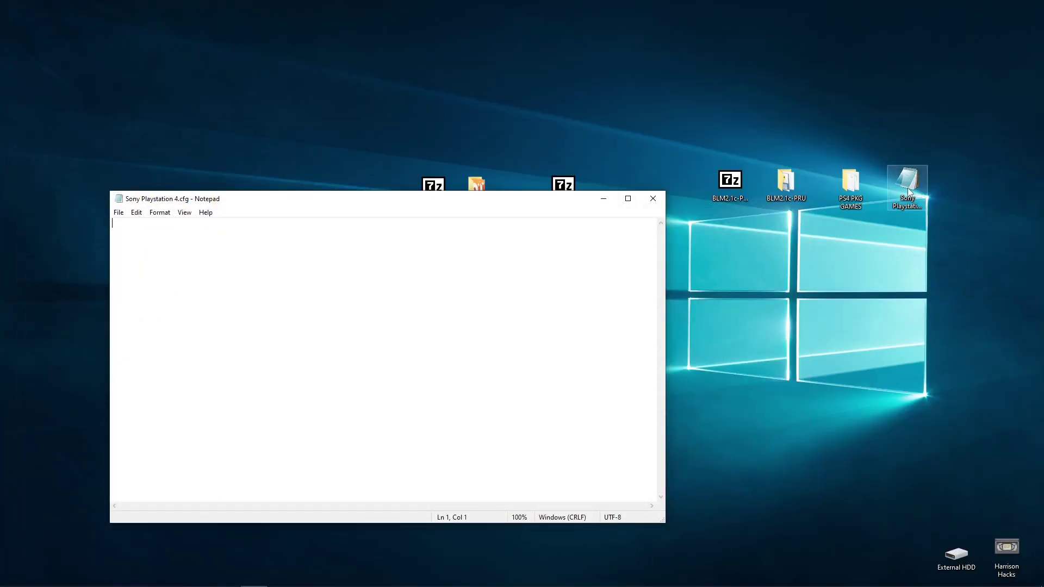
double_click(907, 188)
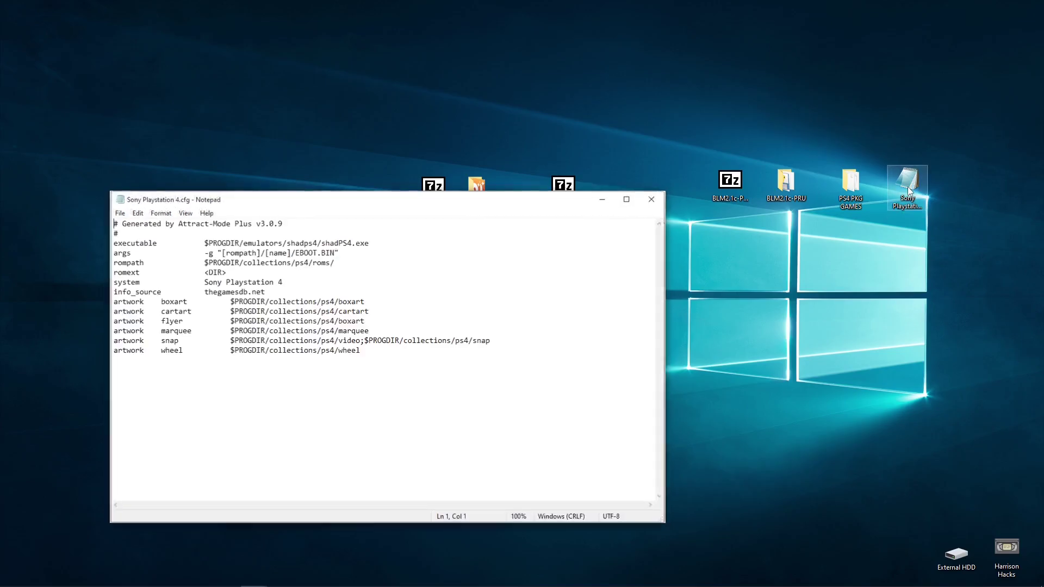
left_click_drag(386, 200, 821, 142)
left_click_drag(793, 292, 508, 155)
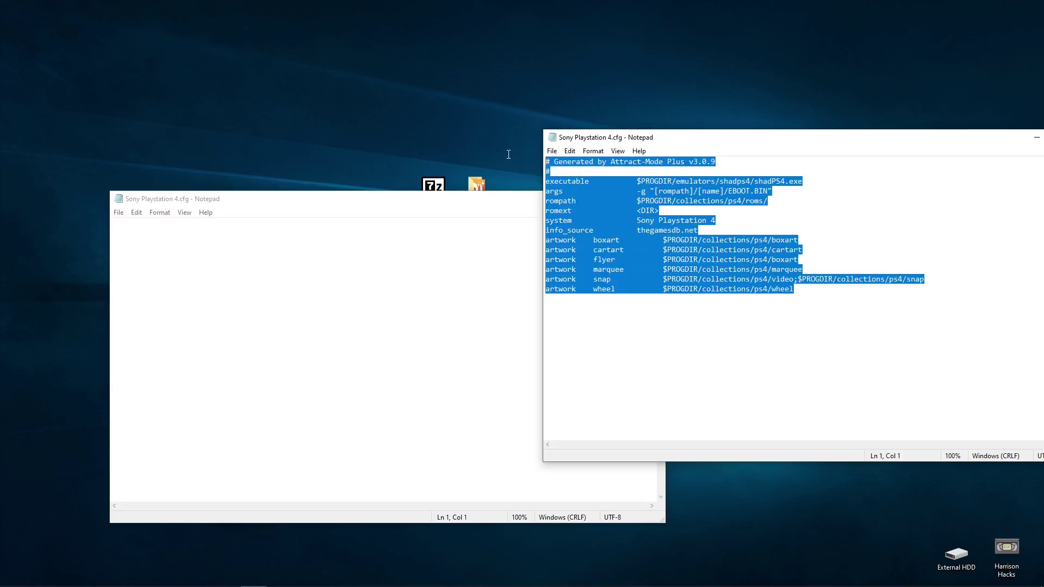
right_click(594, 194)
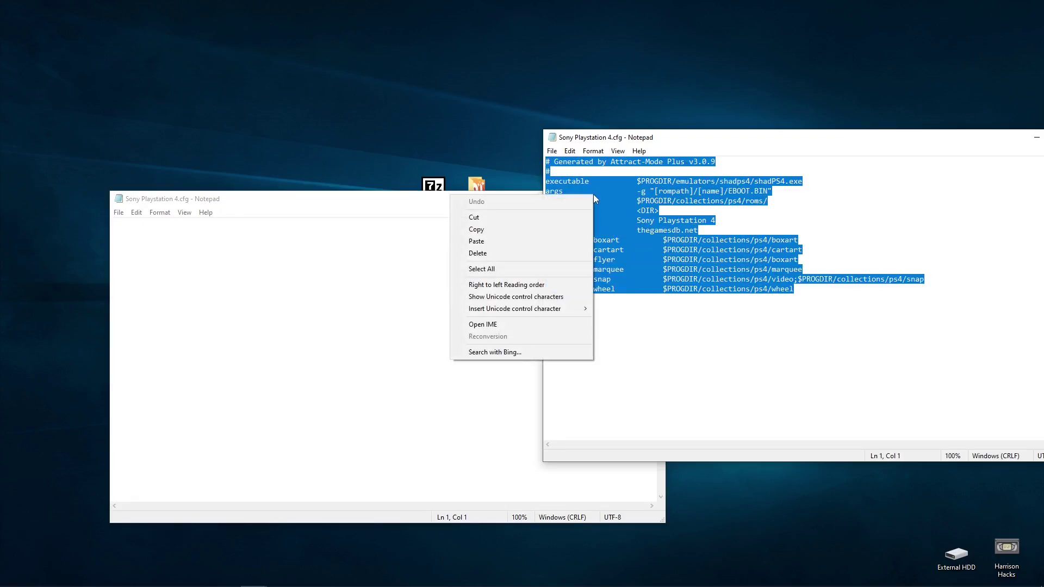
left_click(546, 228)
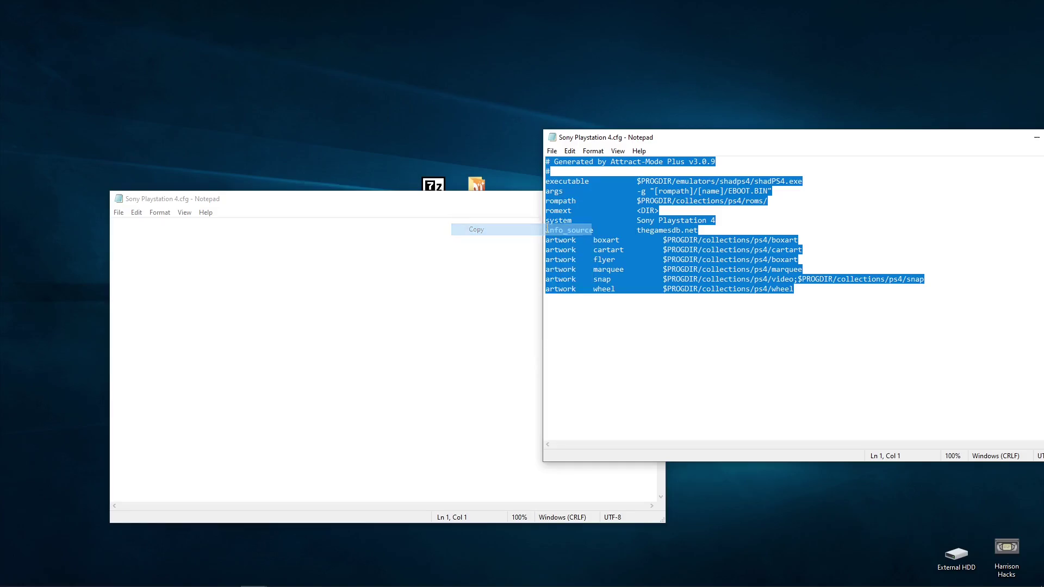
left_click_drag(965, 143, 873, 154)
left_click(966, 144)
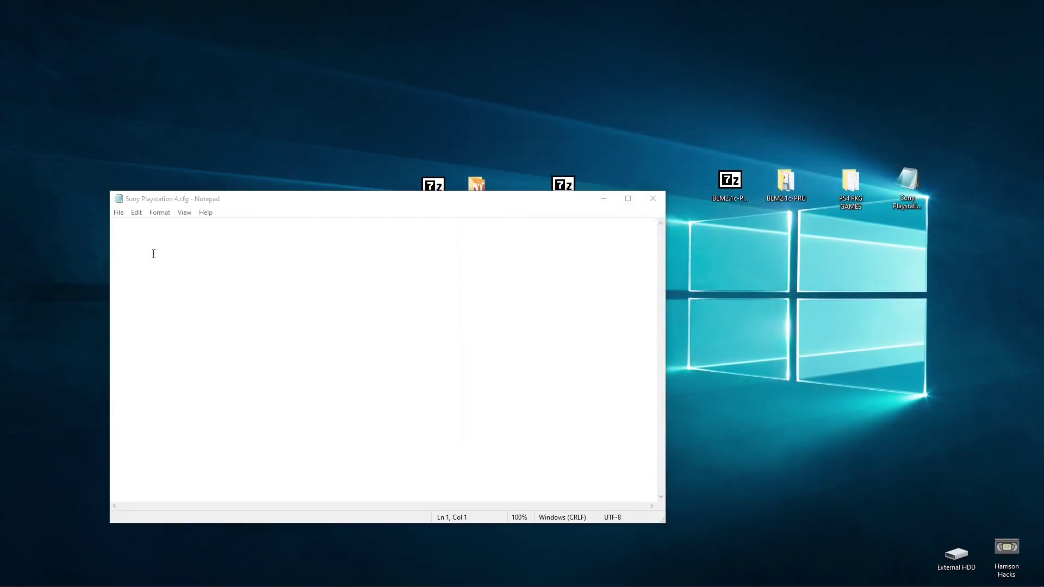
Step: Paste the config lines into Sony Playstation 4.cfg, save it and close Notepad
left_click(115, 223)
right_click(114, 223)
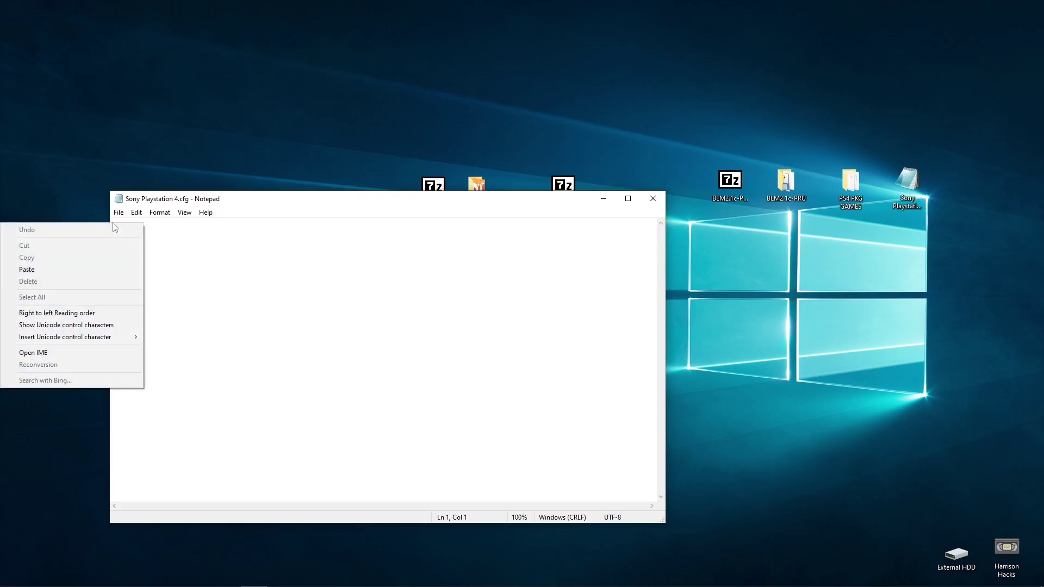
left_click(65, 269)
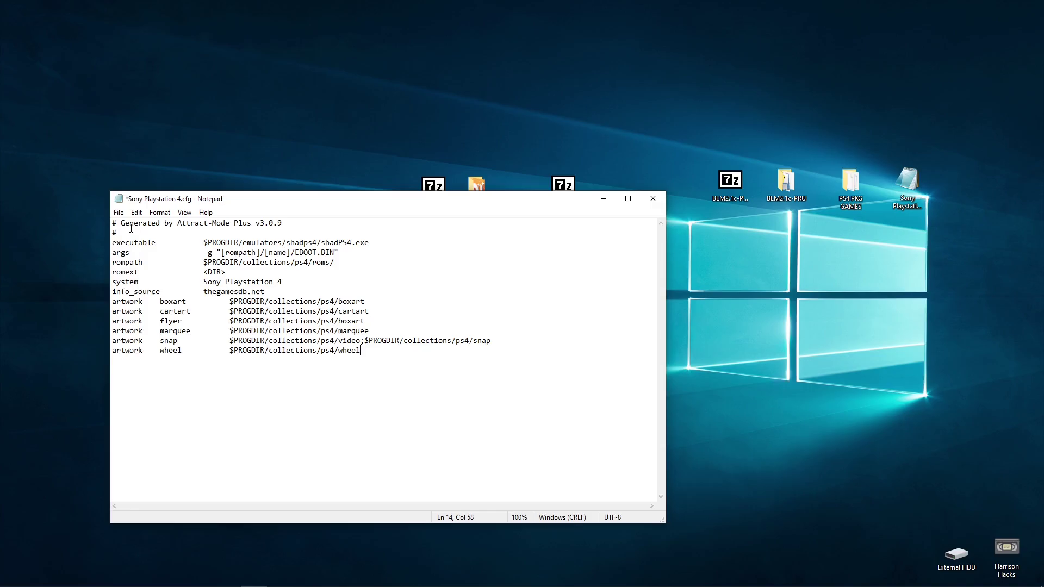
left_click(118, 212)
left_click(124, 261)
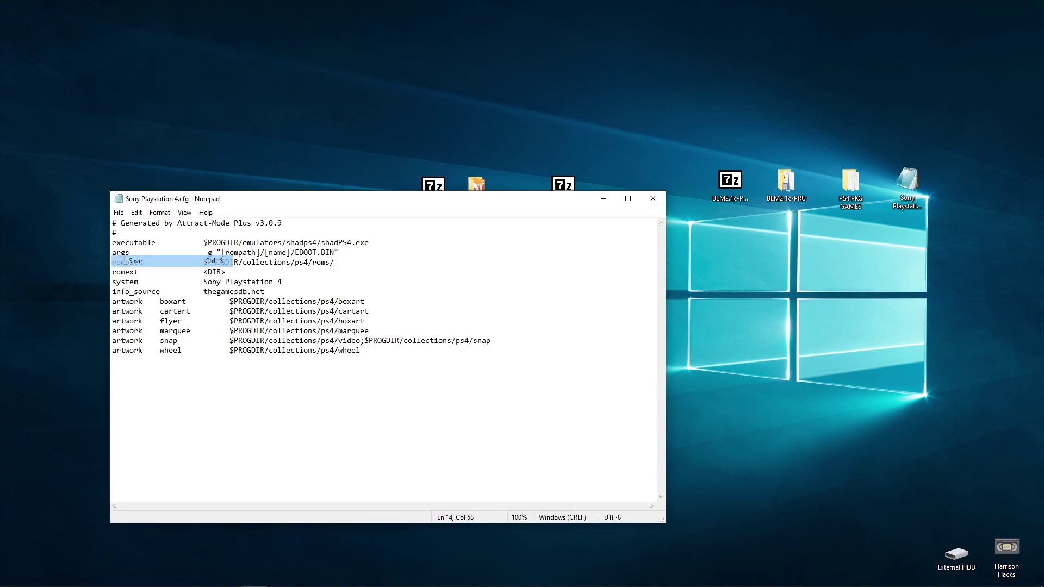
left_click(654, 199)
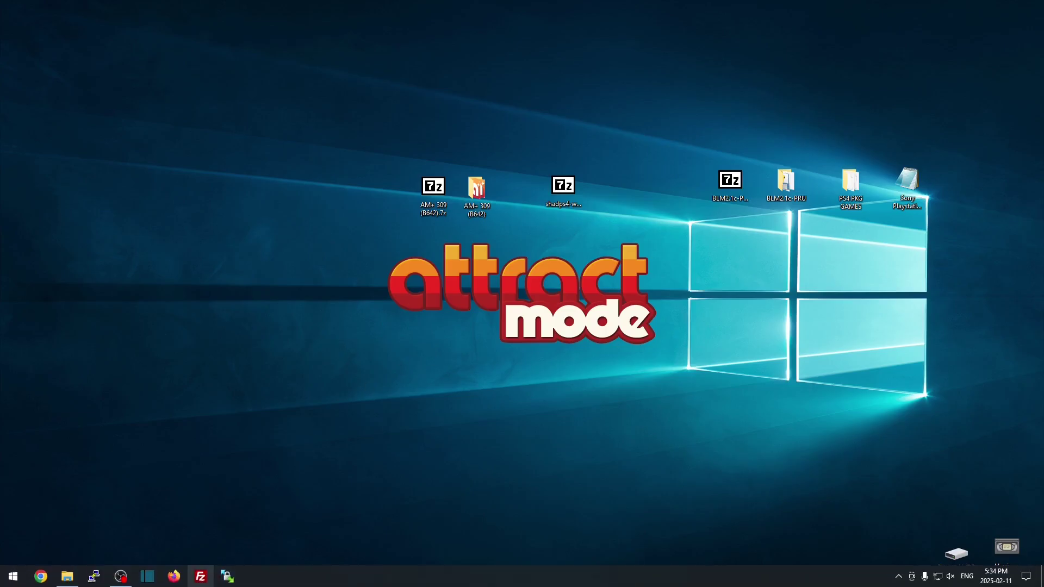
Step: Check that The Mummy Demastered is in collections\PS4\roms, then return to AM+ 309 (B642)
left_click(66, 581)
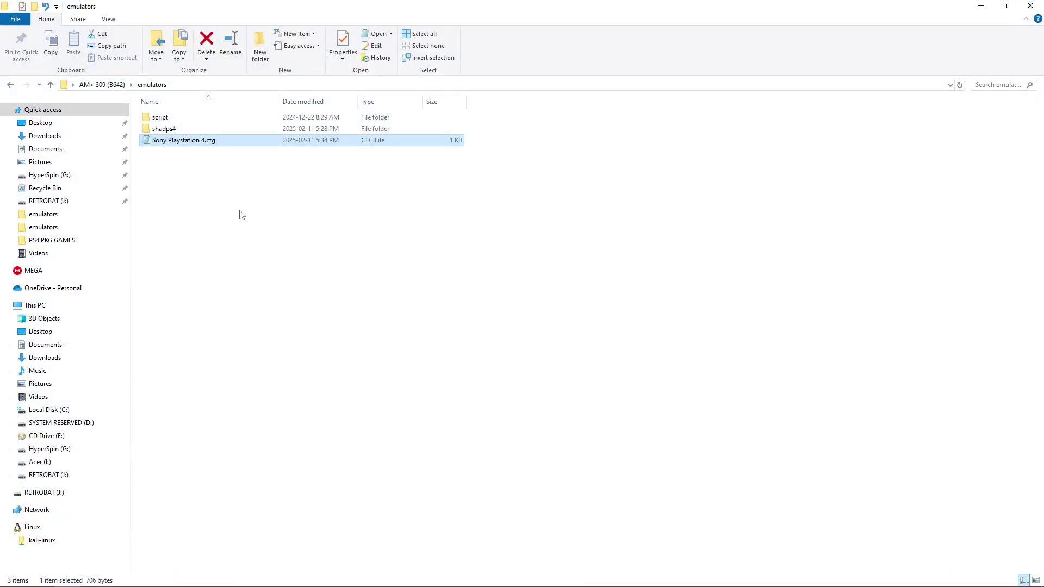
left_click(98, 86)
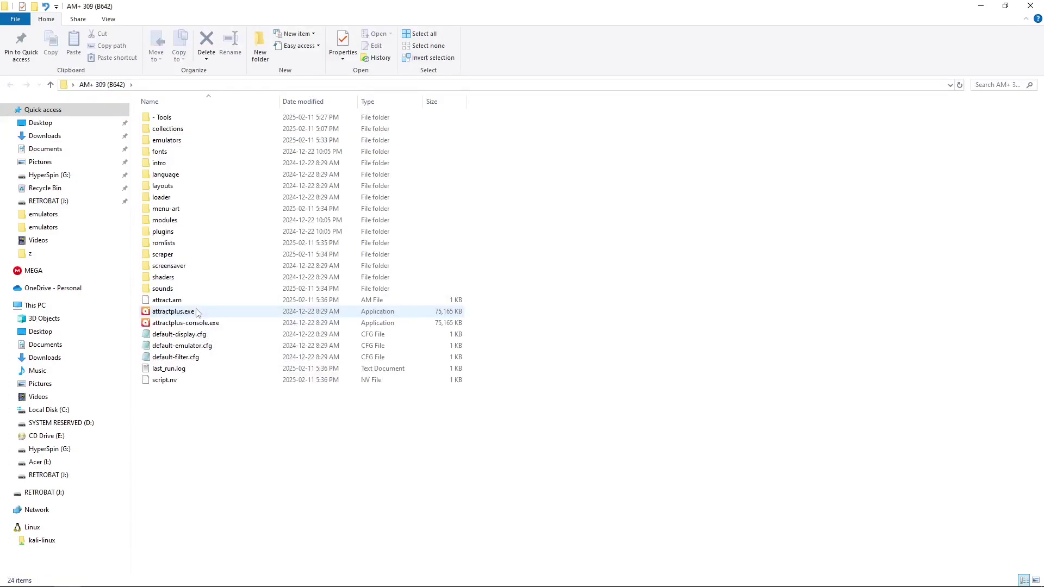
double_click(176, 133)
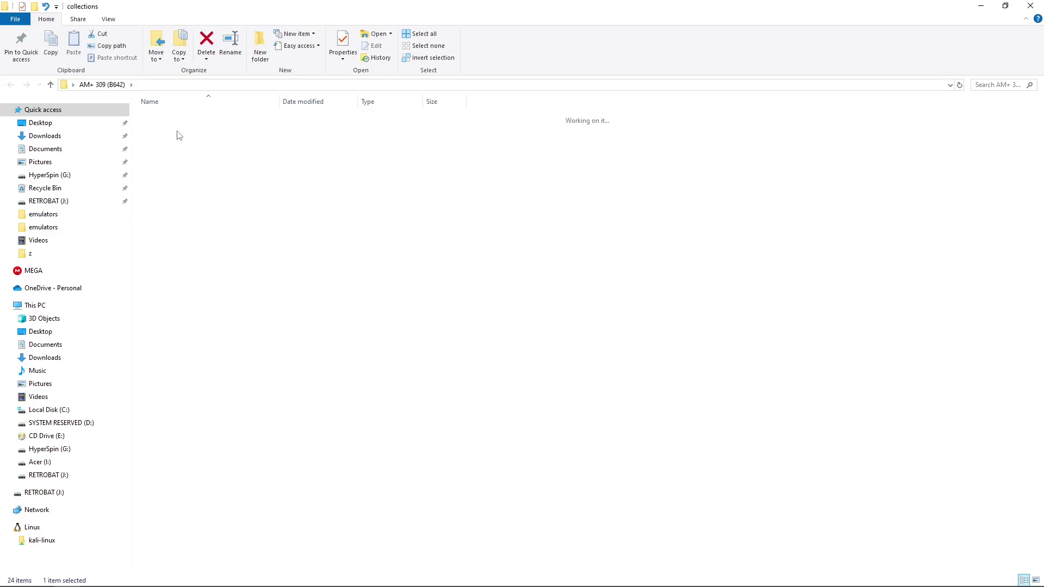
double_click(182, 121)
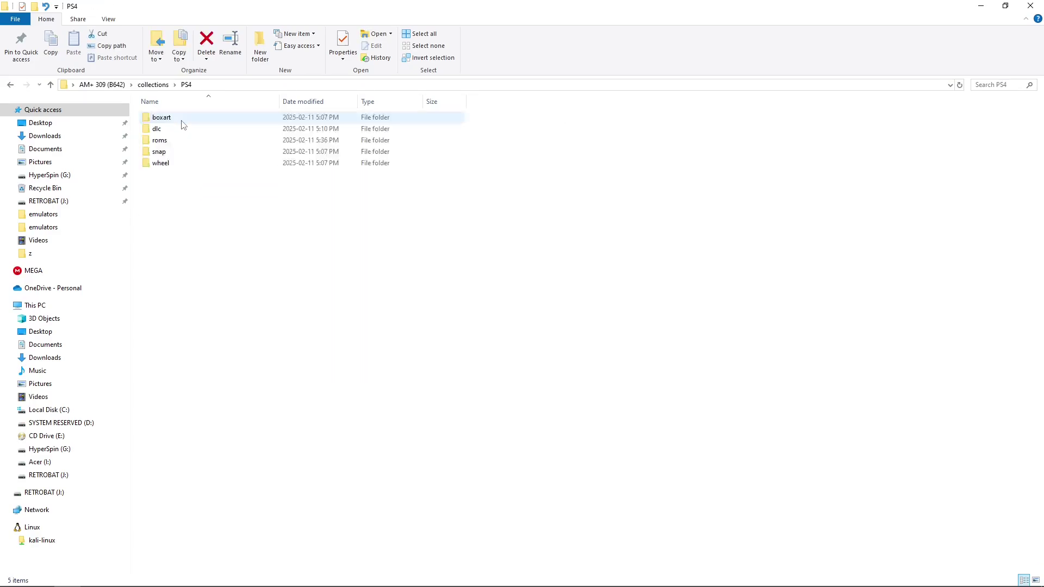
double_click(176, 140)
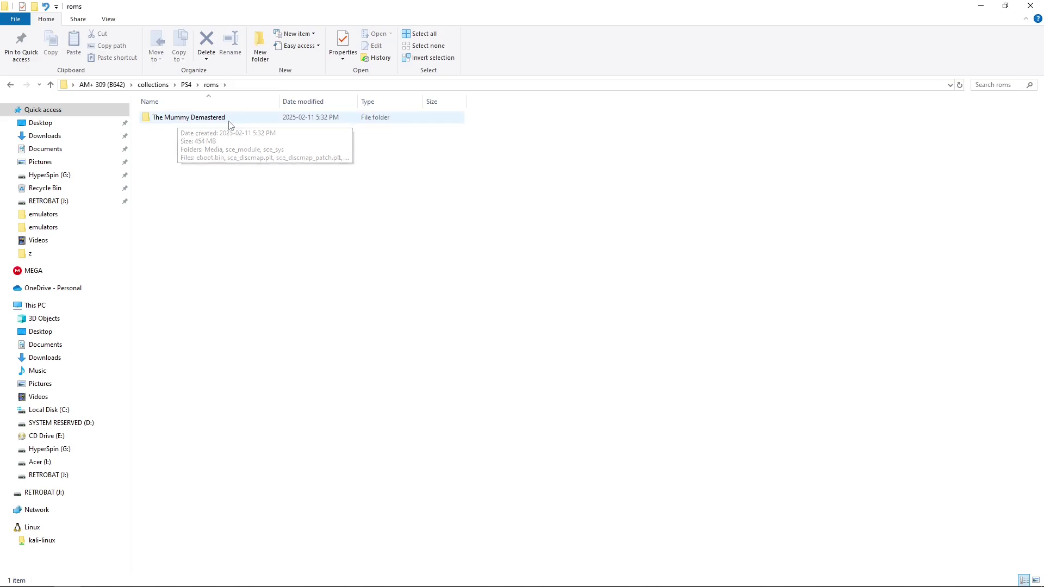
mouse_move(209, 120)
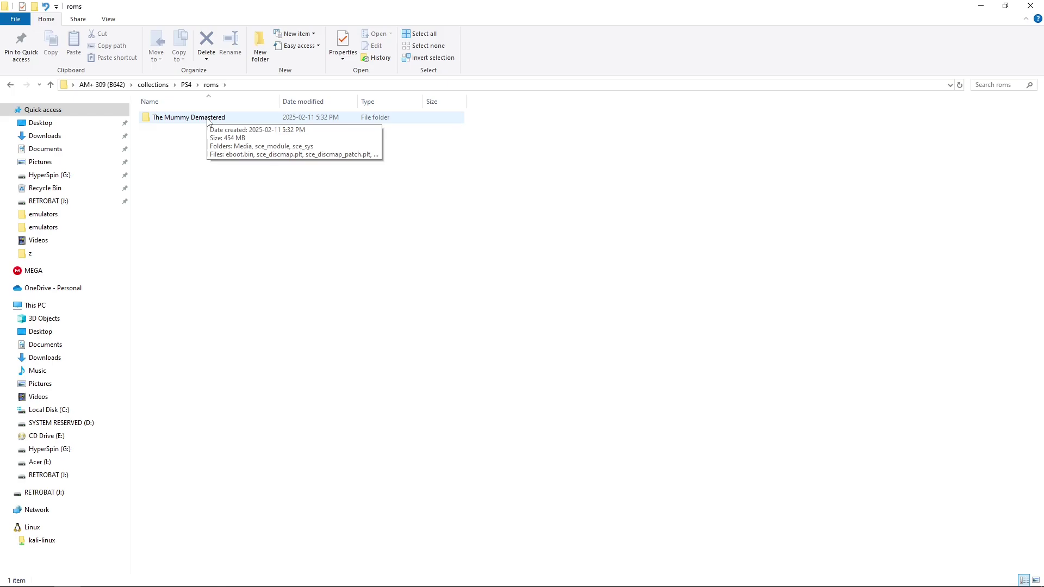
left_click(101, 84)
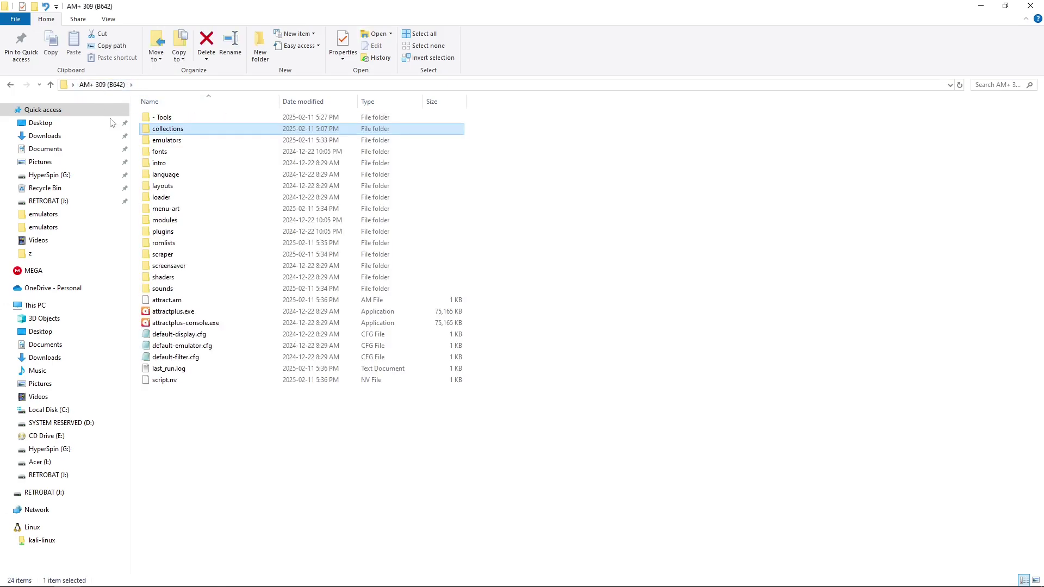
Step: Launch Attract-Mode Plus with English as the interface language
left_click(165, 314)
double_click(166, 314)
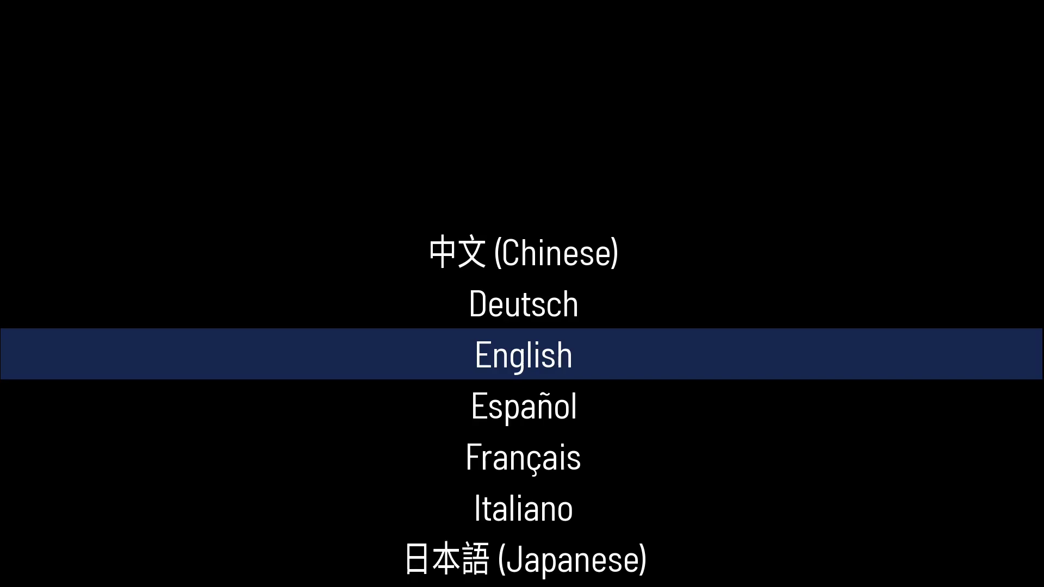
key("Return")
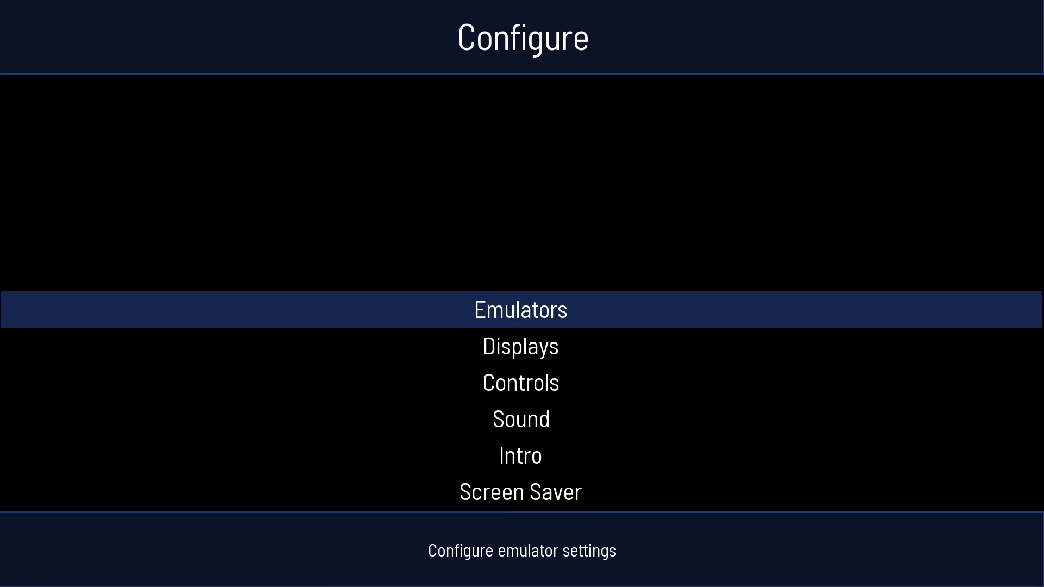
Step: Generate the Sony Playstation 4 rom list (1 entry) and scrape its 5 artwork files
key("Return")
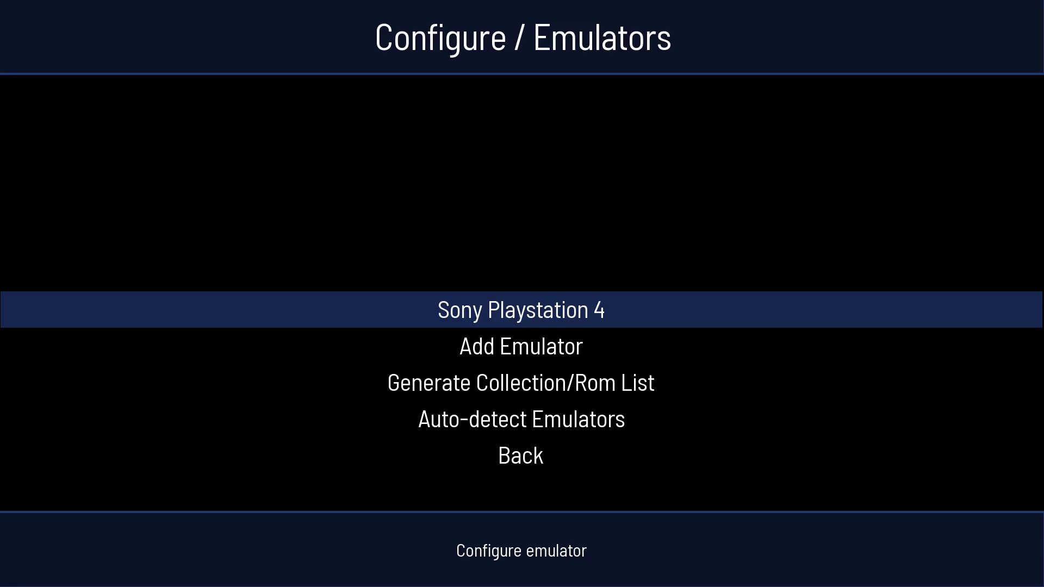
key("Return")
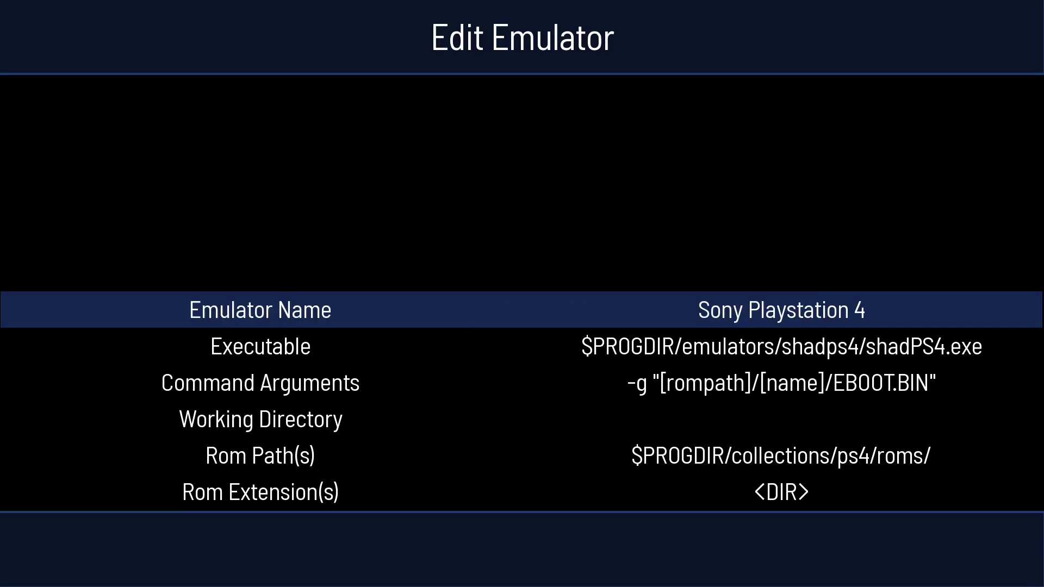
key("Up")
key("Up")
key("Up")
key("Up")
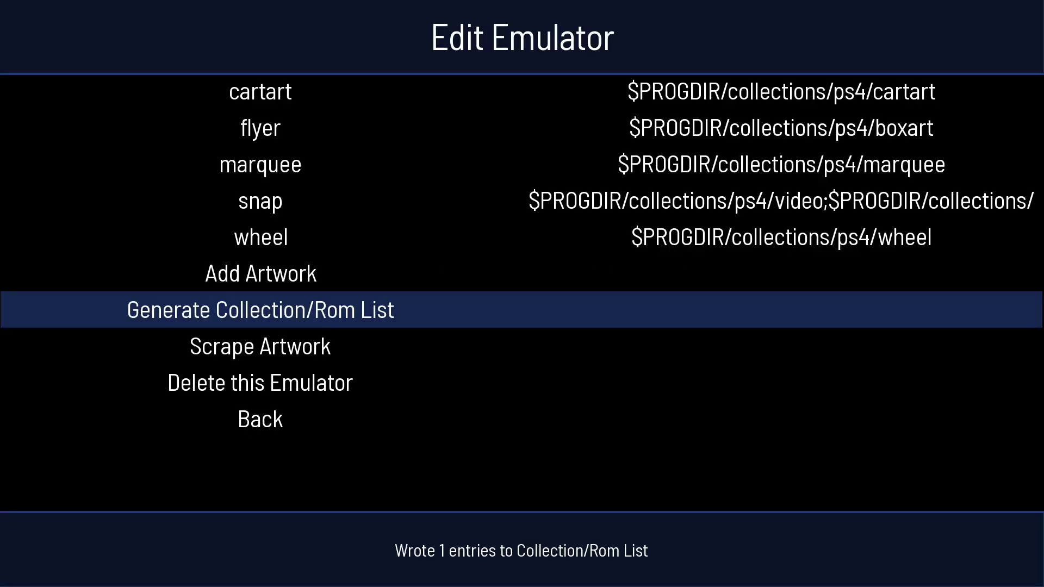
key("Down")
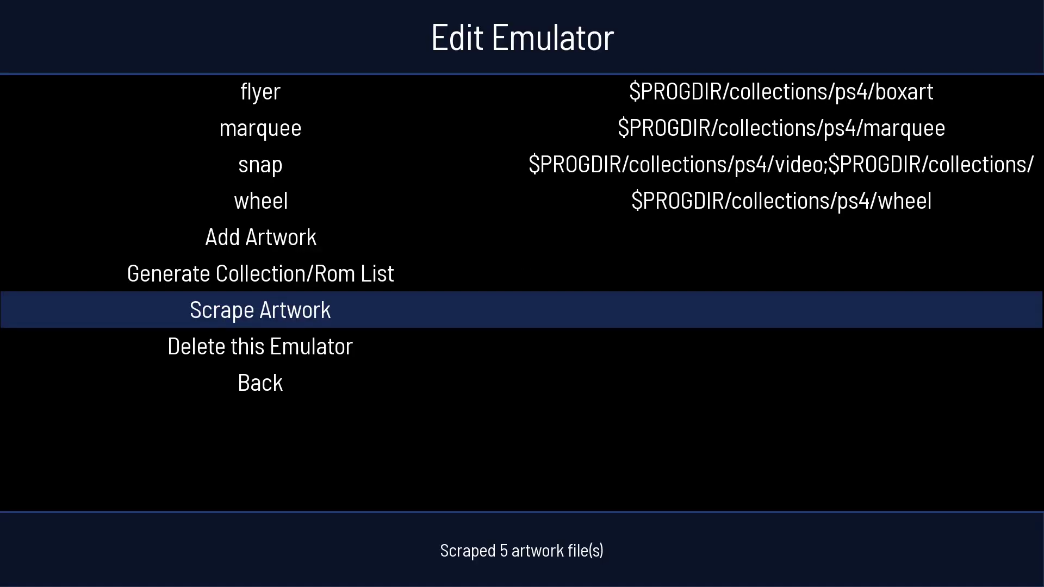
key("Escape")
key("Escape")
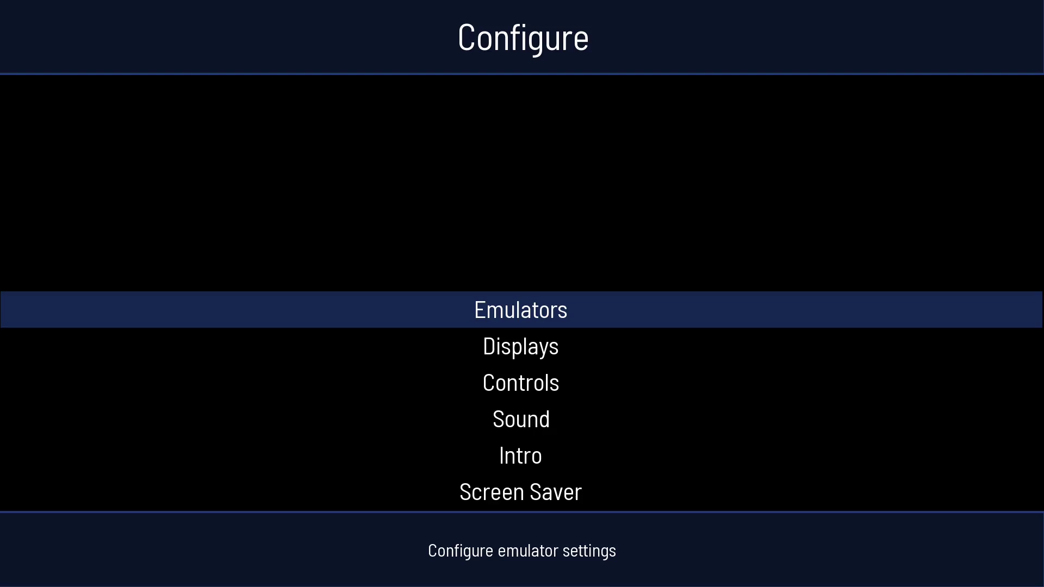
key("Escape")
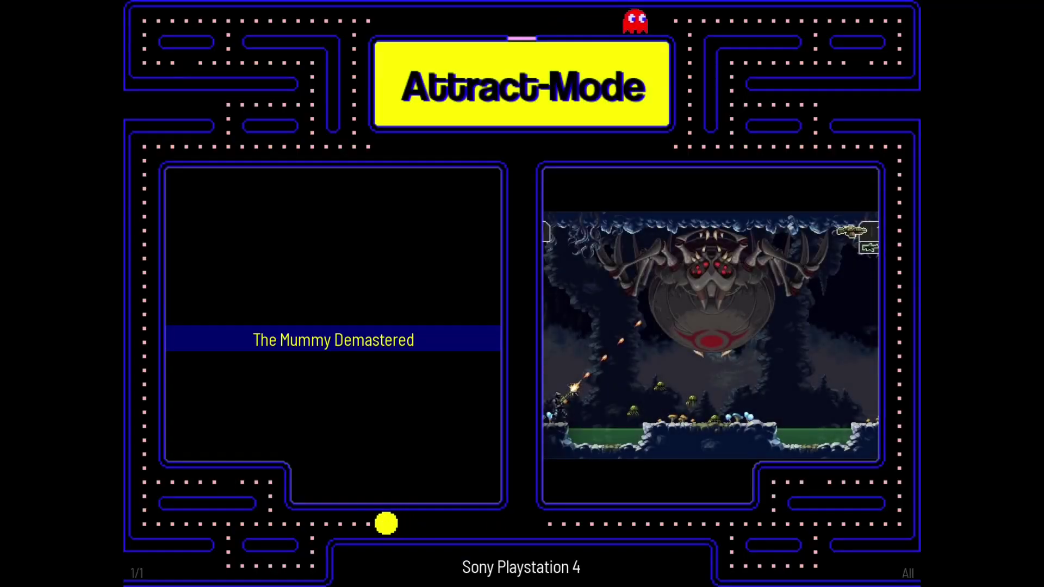